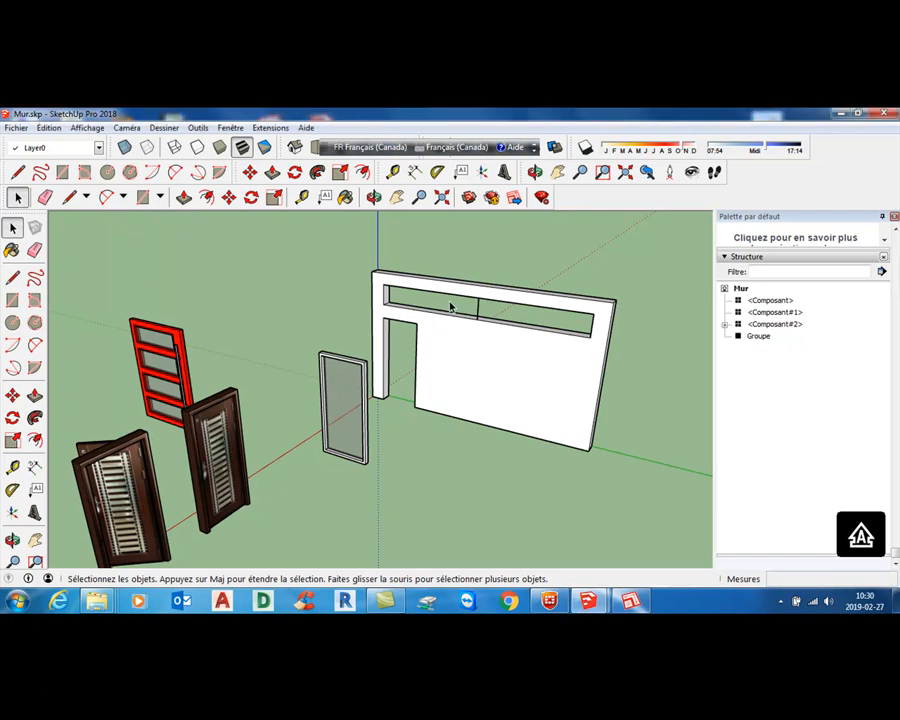
Step: Try scaling the standalone glazed window taller and thicker with the Scale tool, and undo the changes
scroll(450, 307, "up", 2)
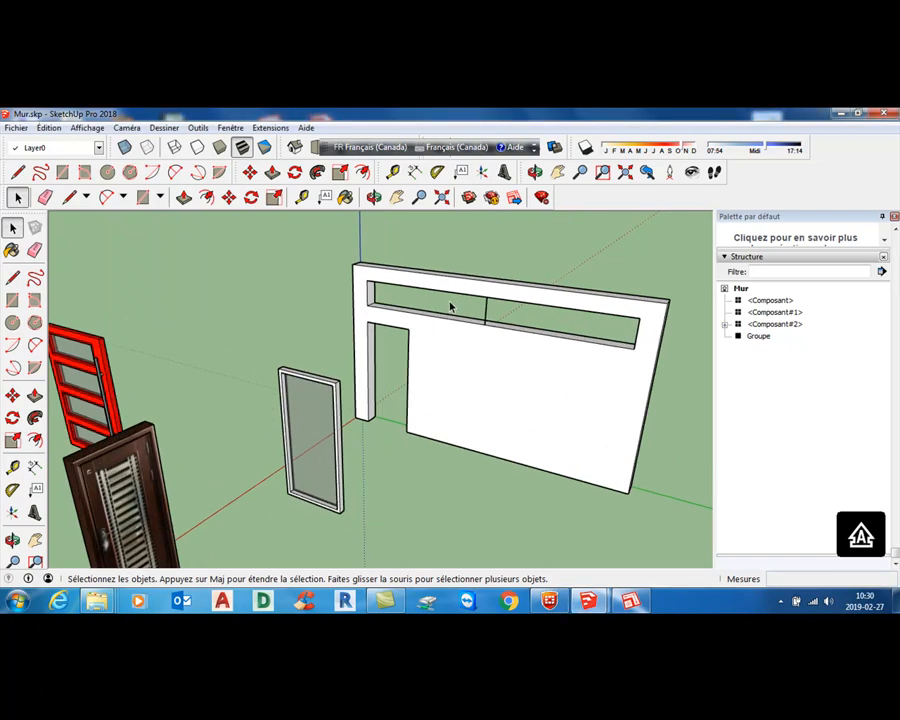
left_click(309, 385)
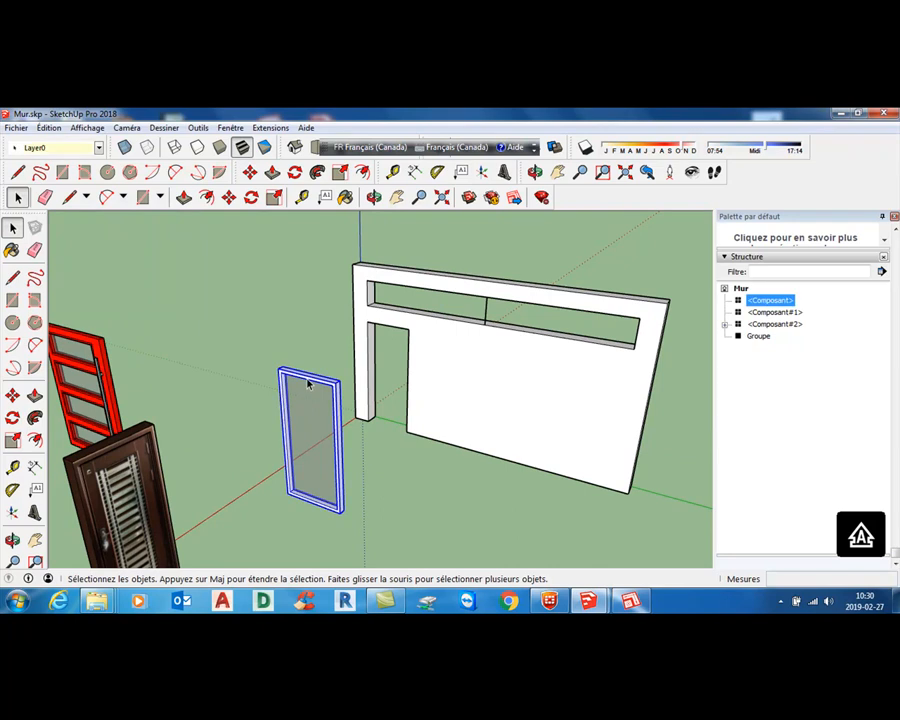
left_click(230, 127)
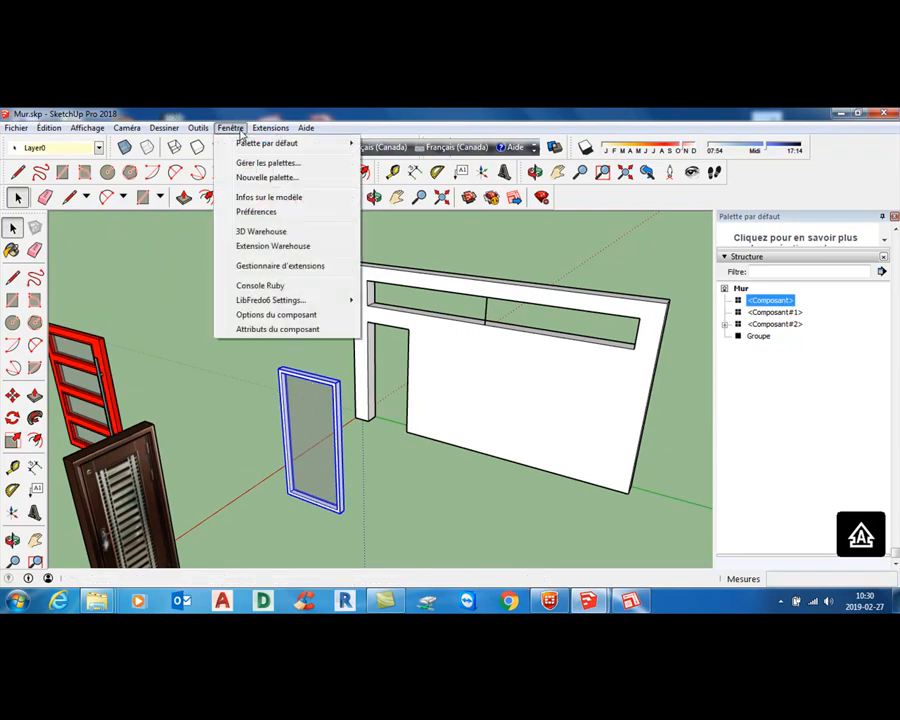
left_click(161, 244)
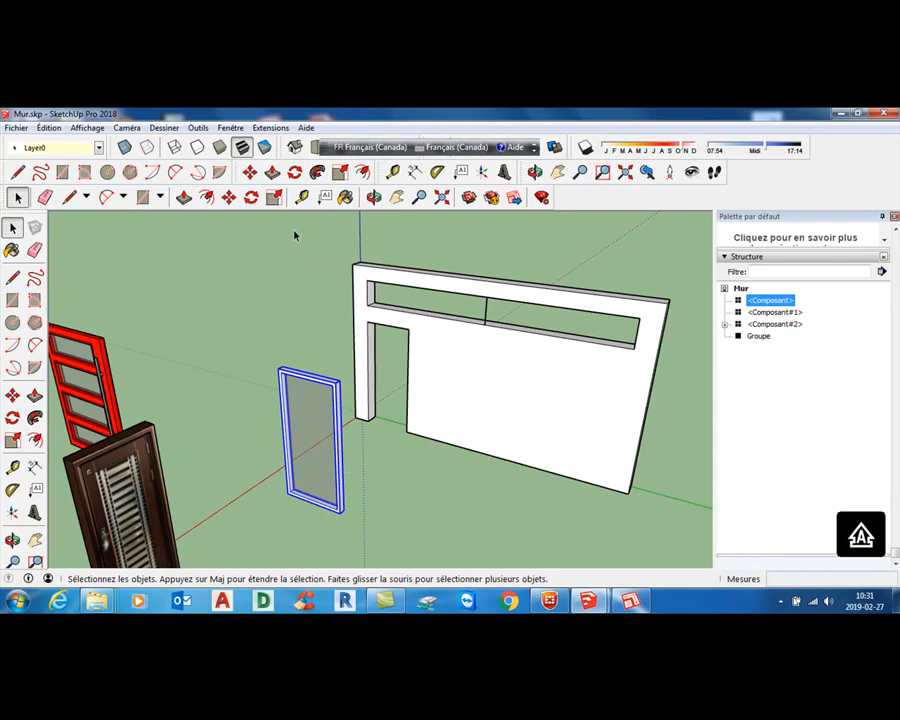
left_click(274, 197)
left_click_drag(307, 378, 357, 418)
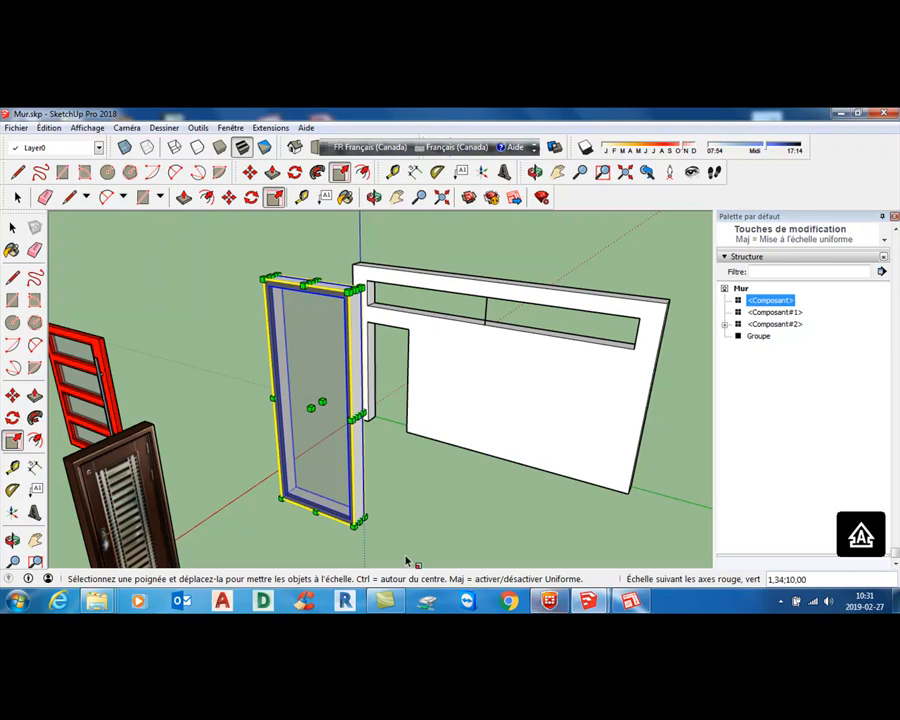
key("ctrl+z")
key("ctrl+z")
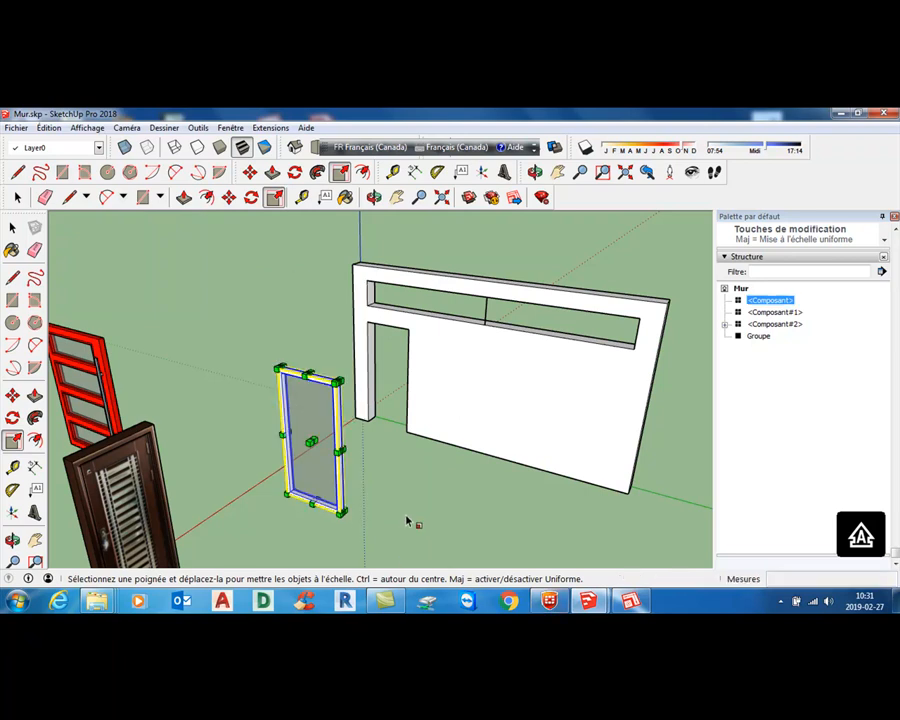
left_click(375, 464)
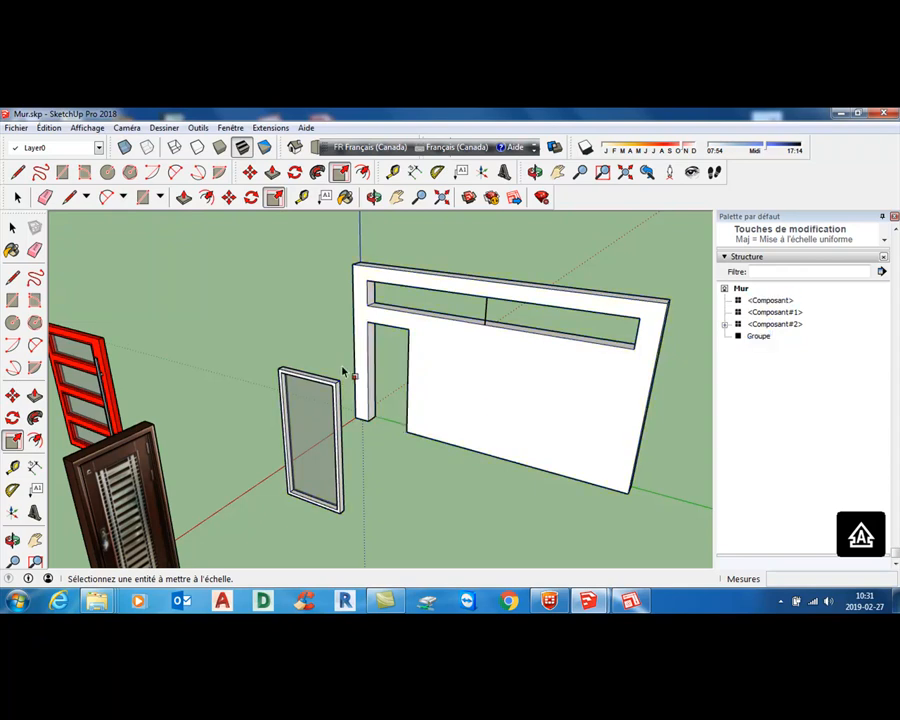
Step: Try stretching the standalone glazed window much wider and reducing its height, and undo both scalings
left_click(349, 442)
left_click_drag(341, 446, 651, 545)
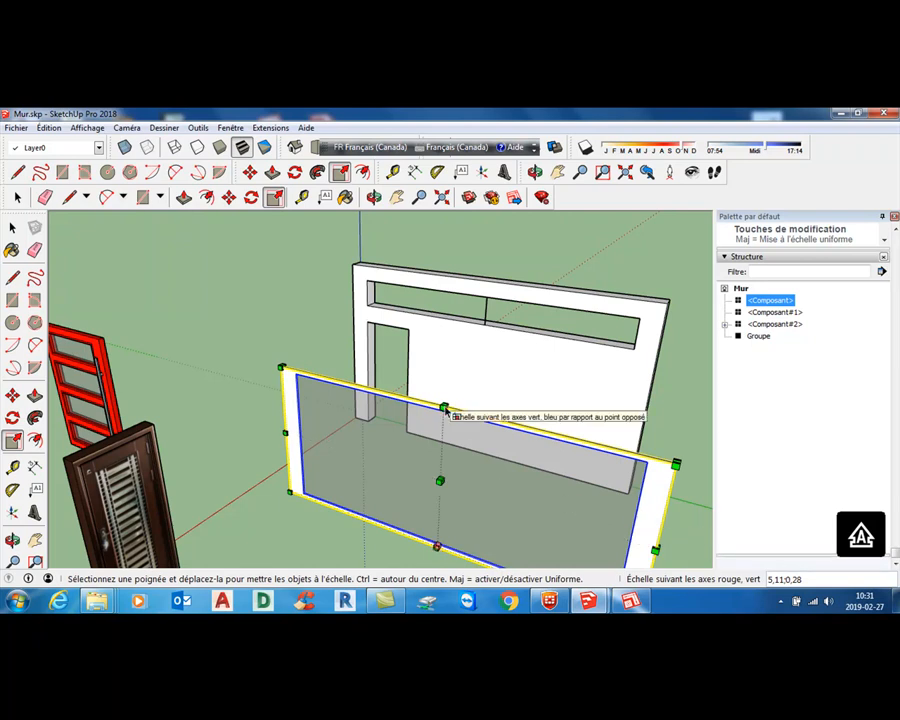
left_click_drag(446, 410, 440, 487)
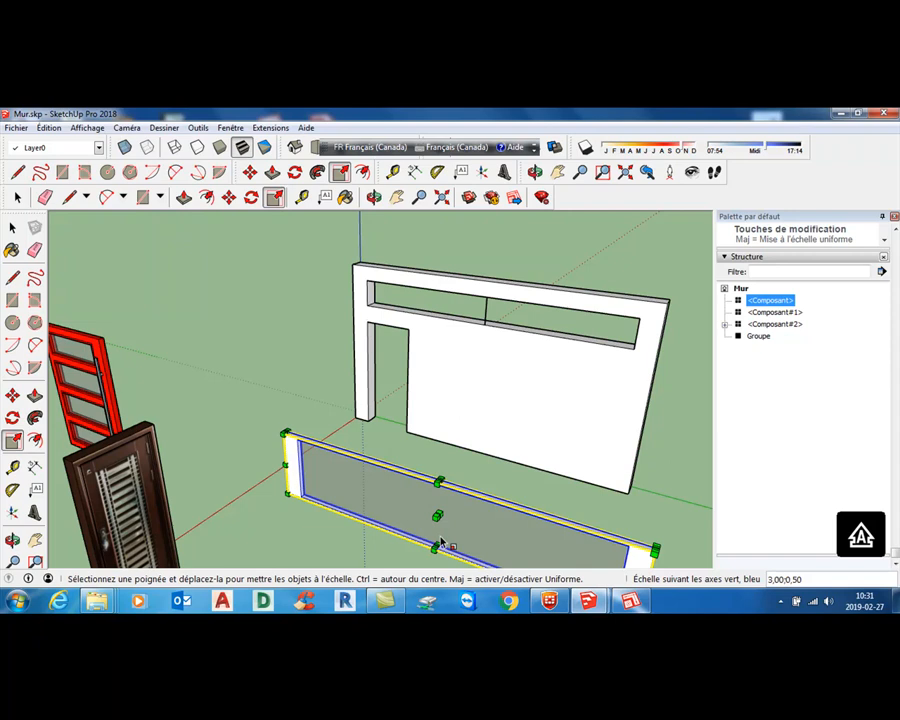
key("ctrl+z")
key("ctrl+z")
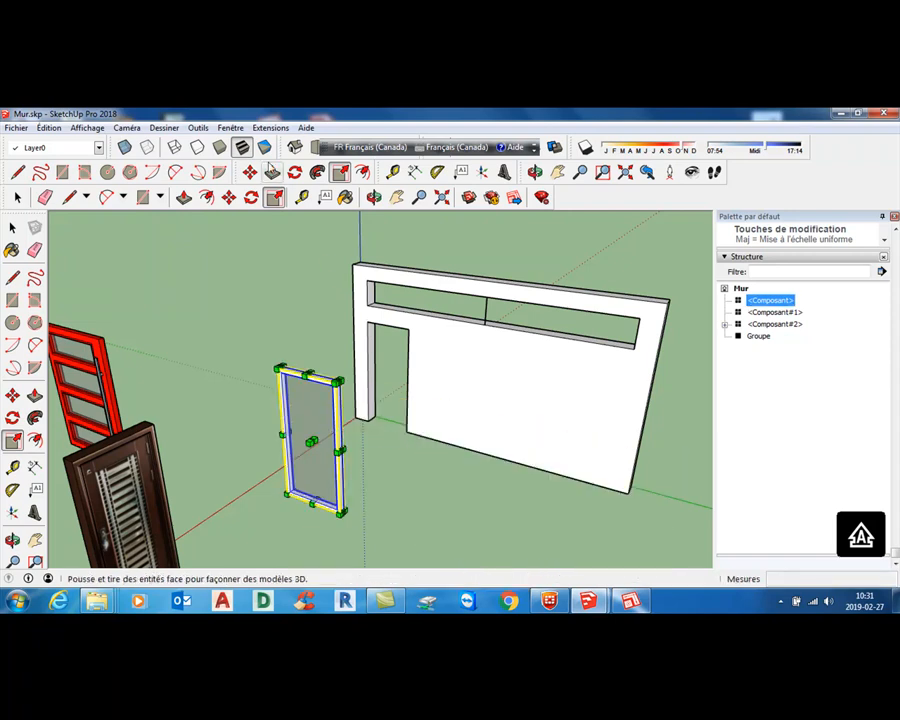
Step: Rotate the glazed window 90° about its centre in the plane of its face so that it lies horizontally
left_click(251, 197)
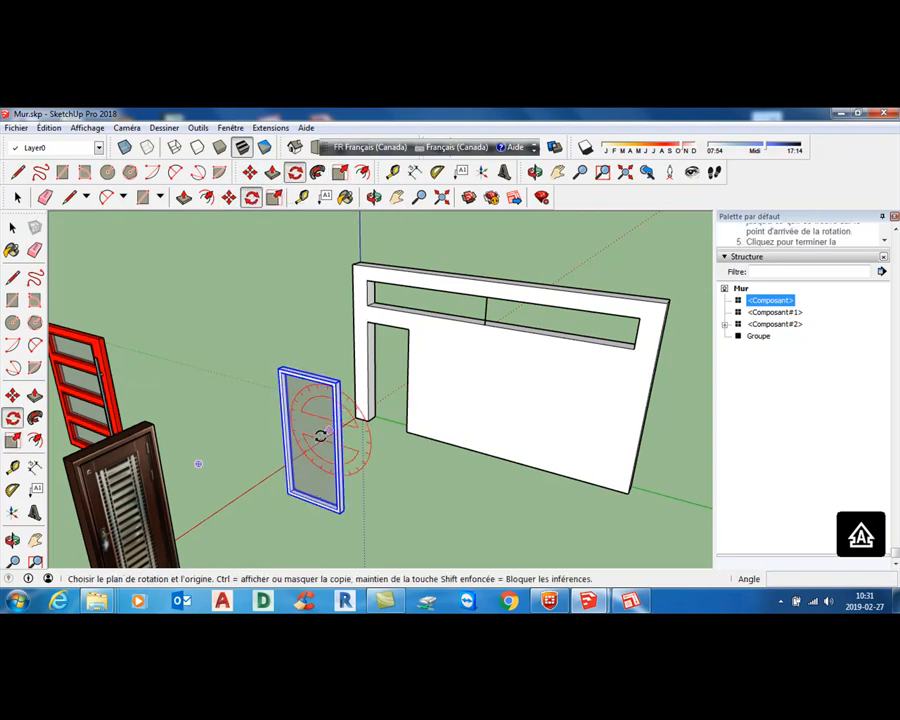
left_click(309, 440)
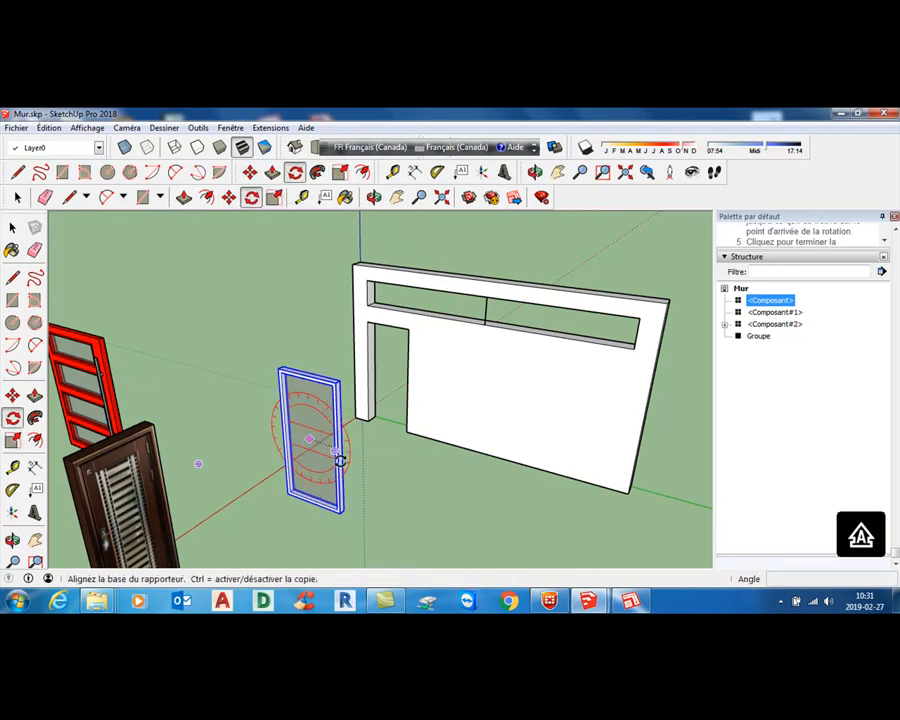
left_click(312, 343)
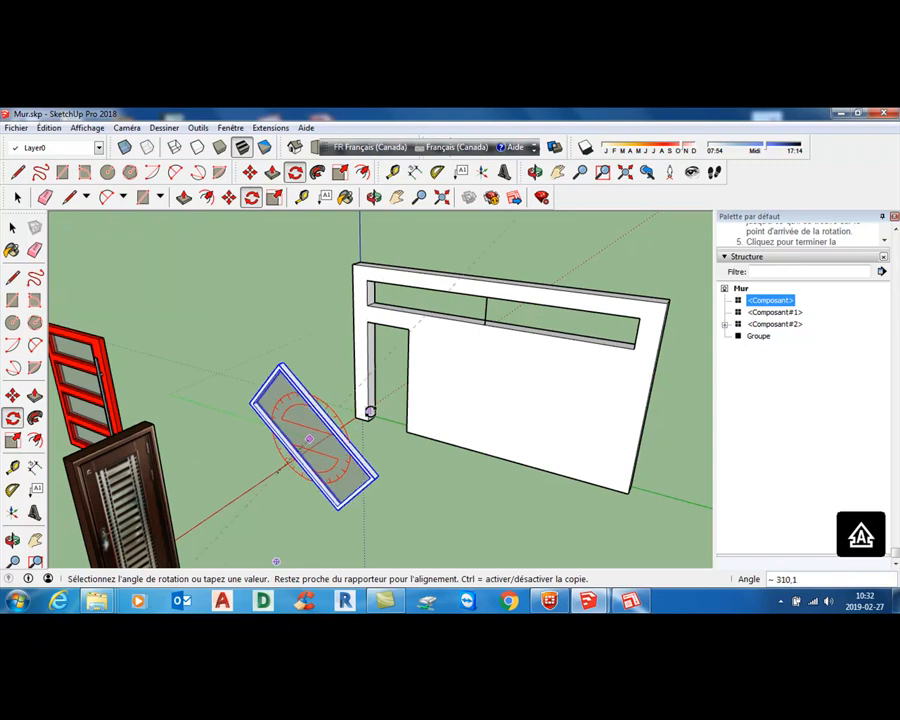
left_click(299, 291)
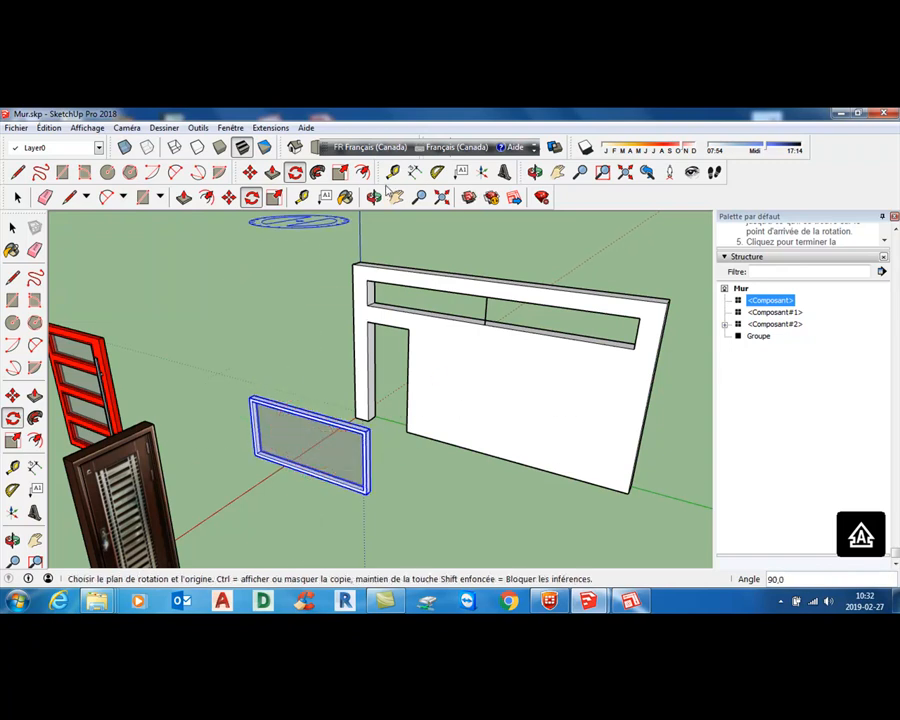
Step: Move the glazed window by its lower-left corner to the lower-left corner of the wall's upper opening
left_click(229, 197)
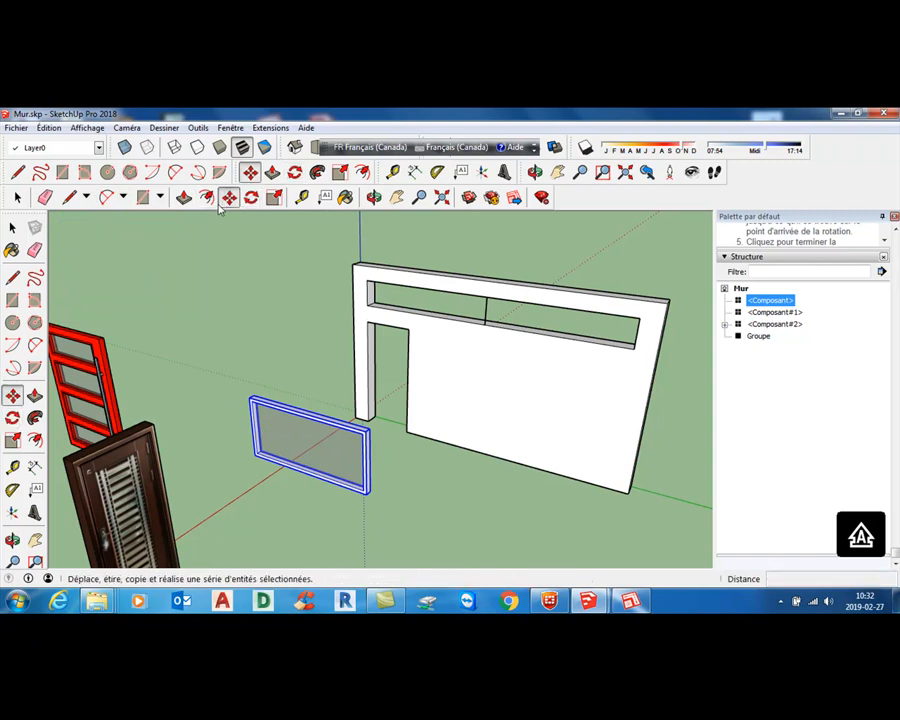
left_click(255, 458)
left_click(368, 305)
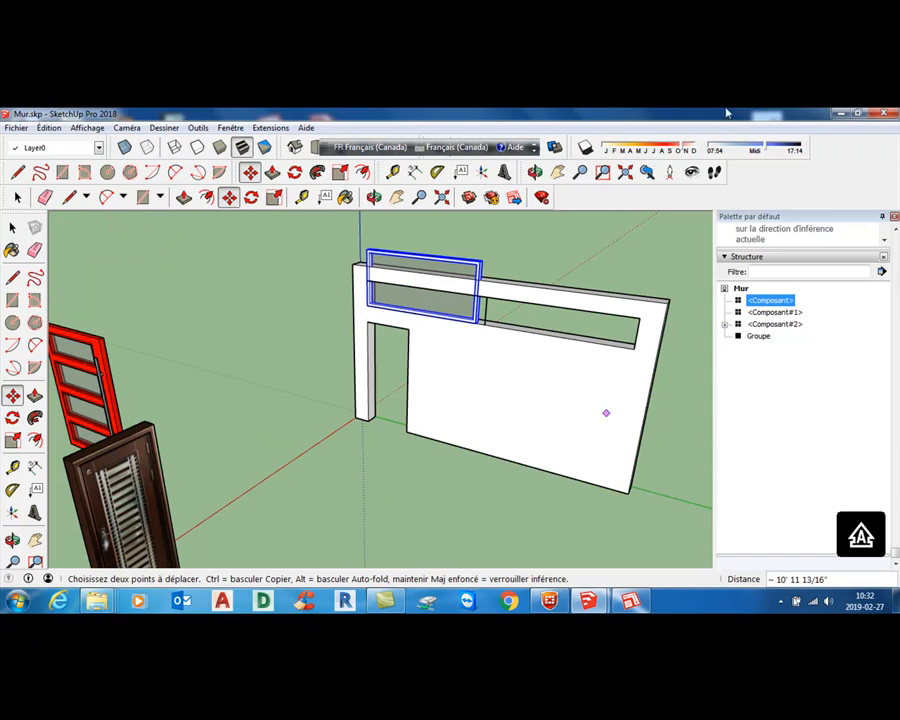
Step: Scale the placed window down to the upper opening's height and widen it to fill the left half of the opening
scroll(418, 283, "up", 5)
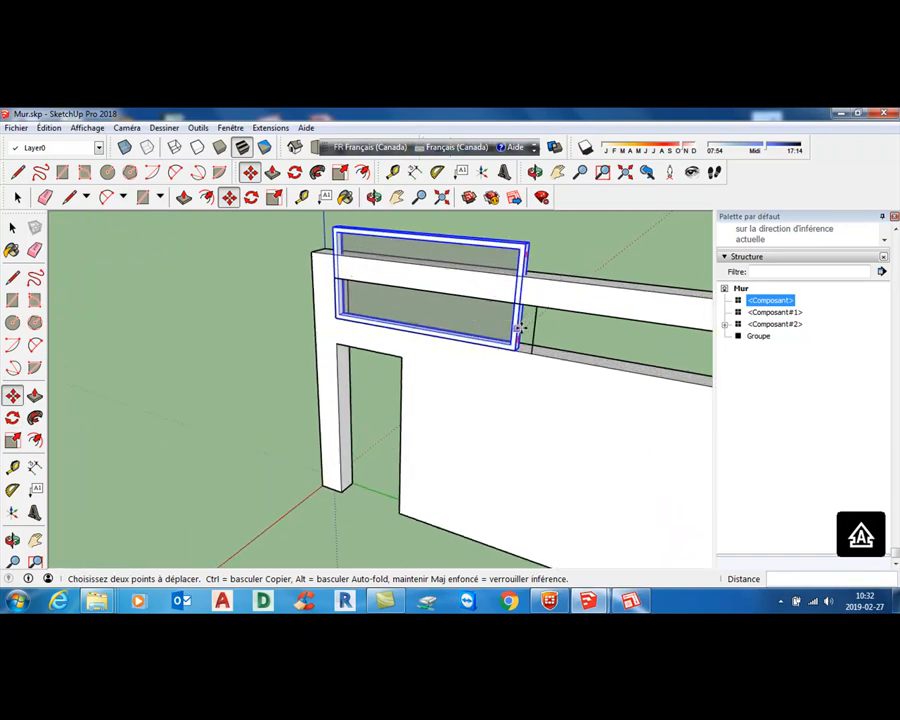
left_click(273, 198)
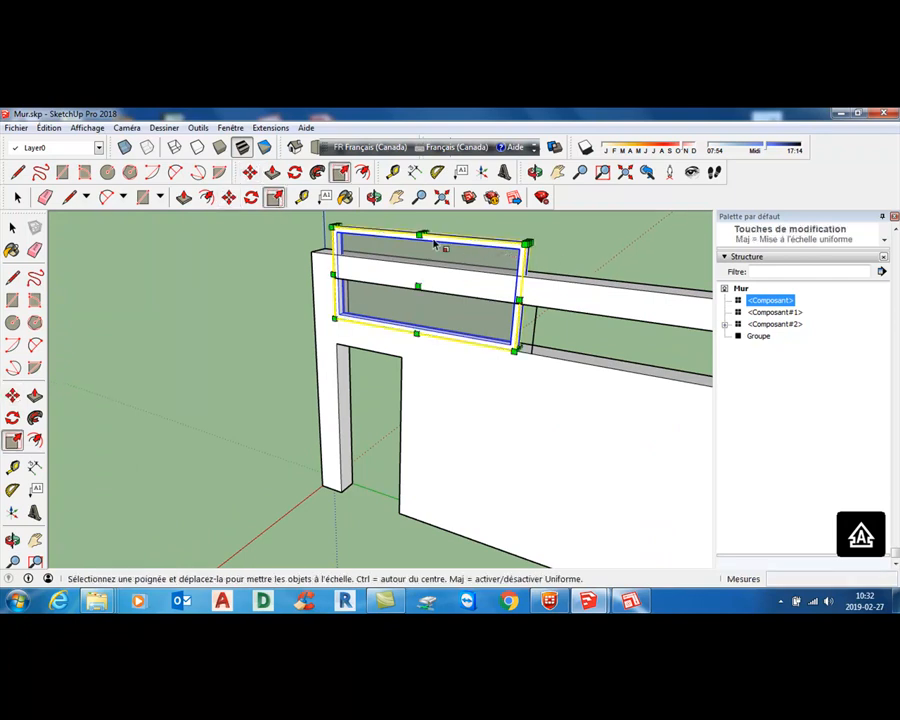
left_click_drag(421, 240, 418, 294)
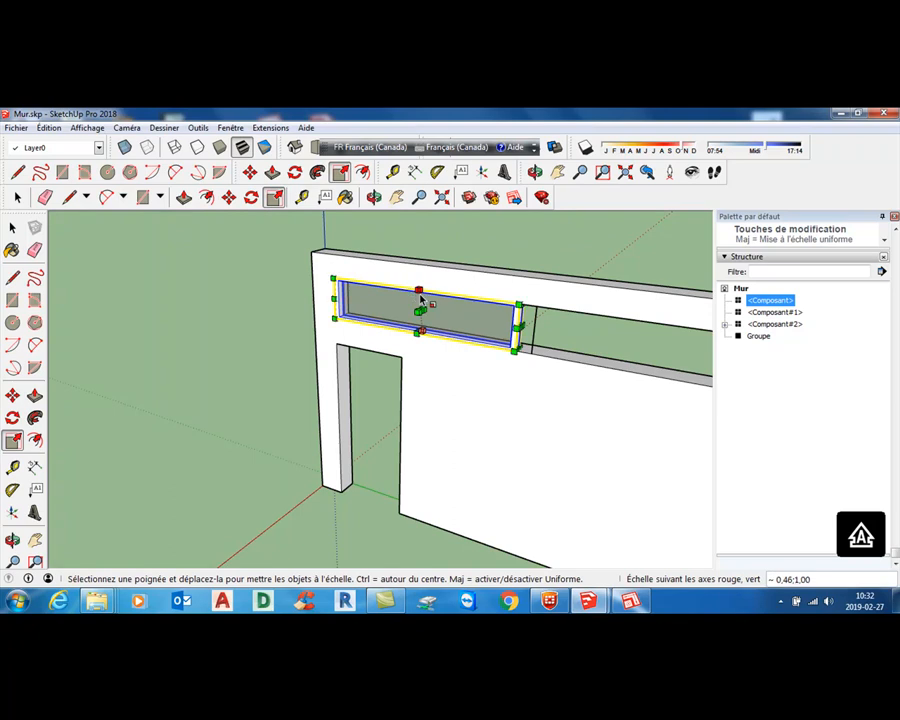
scroll(531, 336, "up", 2)
scroll(531, 336, "up", 1)
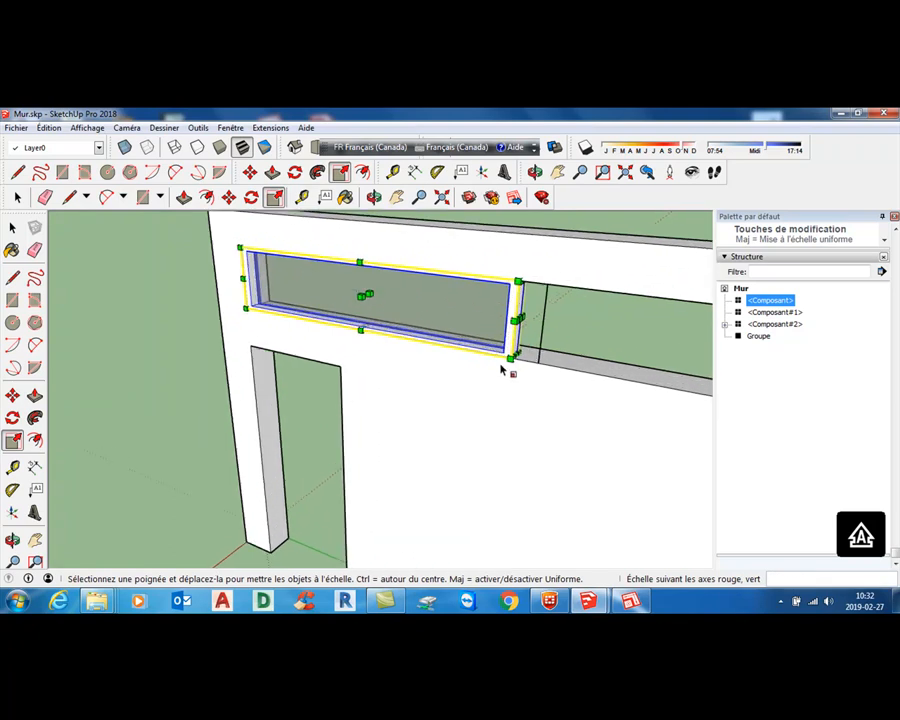
left_click_drag(517, 320, 541, 325)
left_click(554, 322)
Step: Copy the fitted window 7' 5" along the wall, from its lower-left to its lower-right corner, filling the opening's other half
scroll(605, 409, "down", 2)
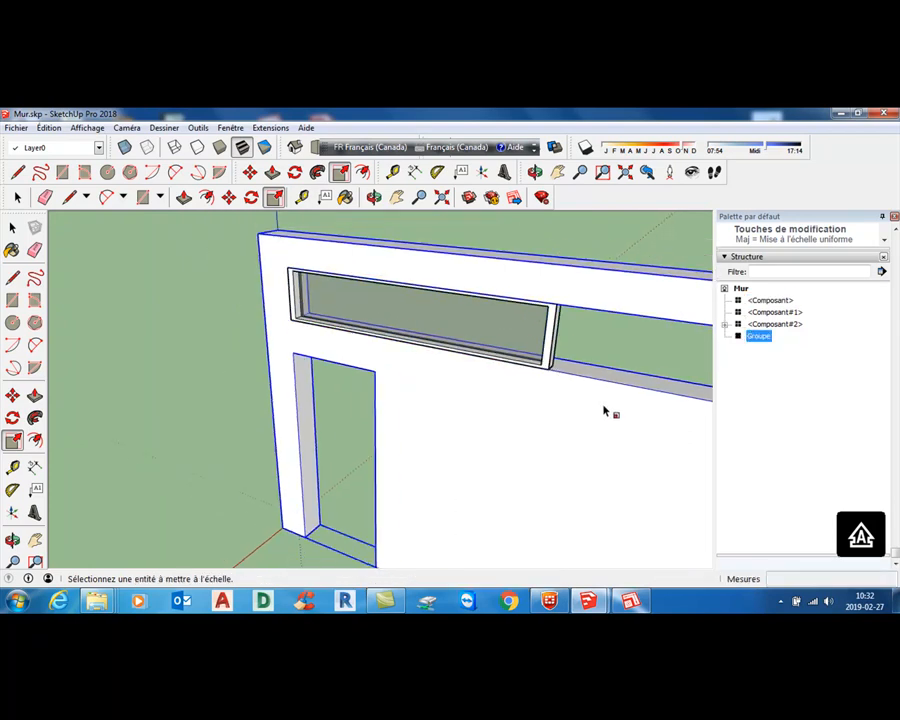
middle_click_drag(627, 378, 418, 312)
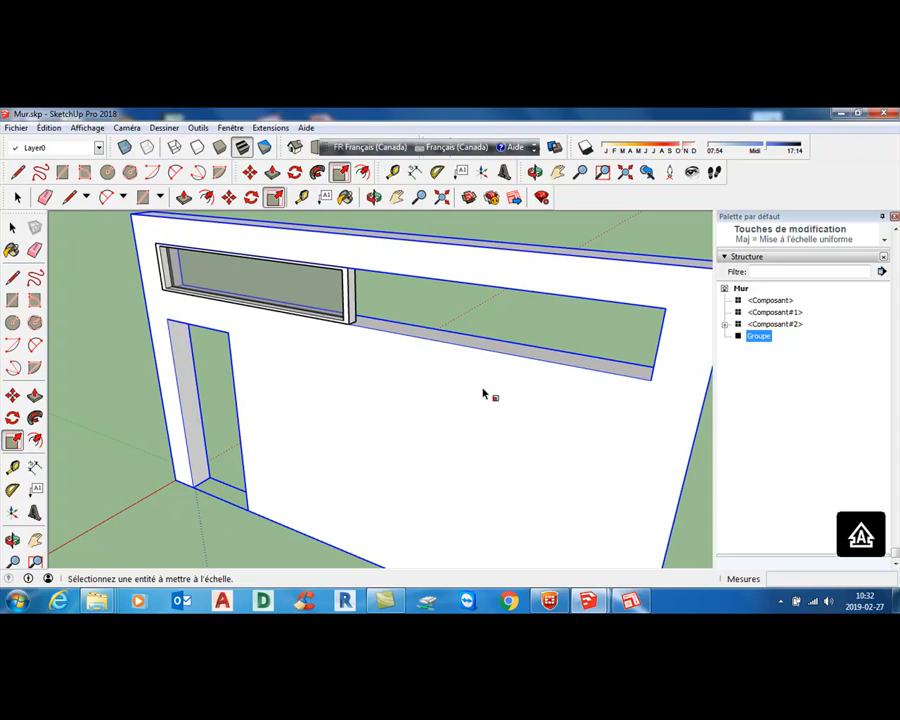
key("space")
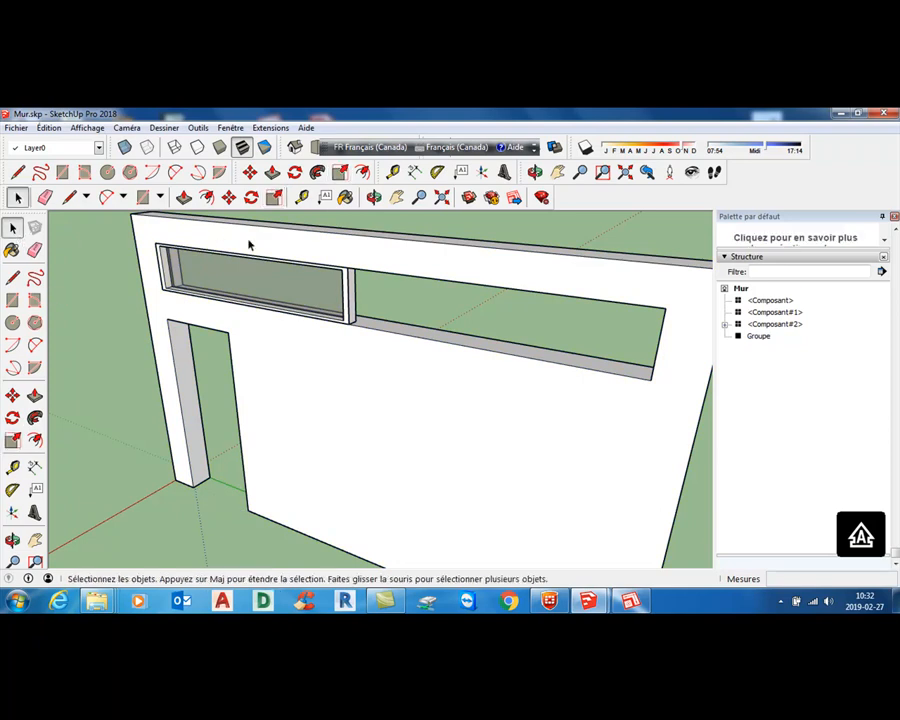
left_click(249, 289)
key("m")
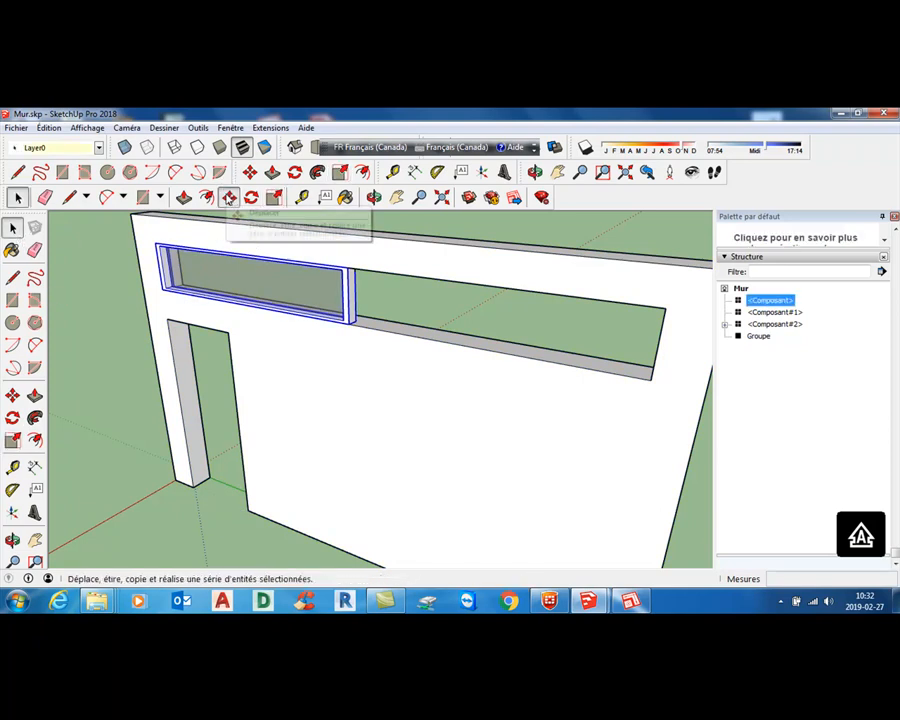
left_click(228, 197)
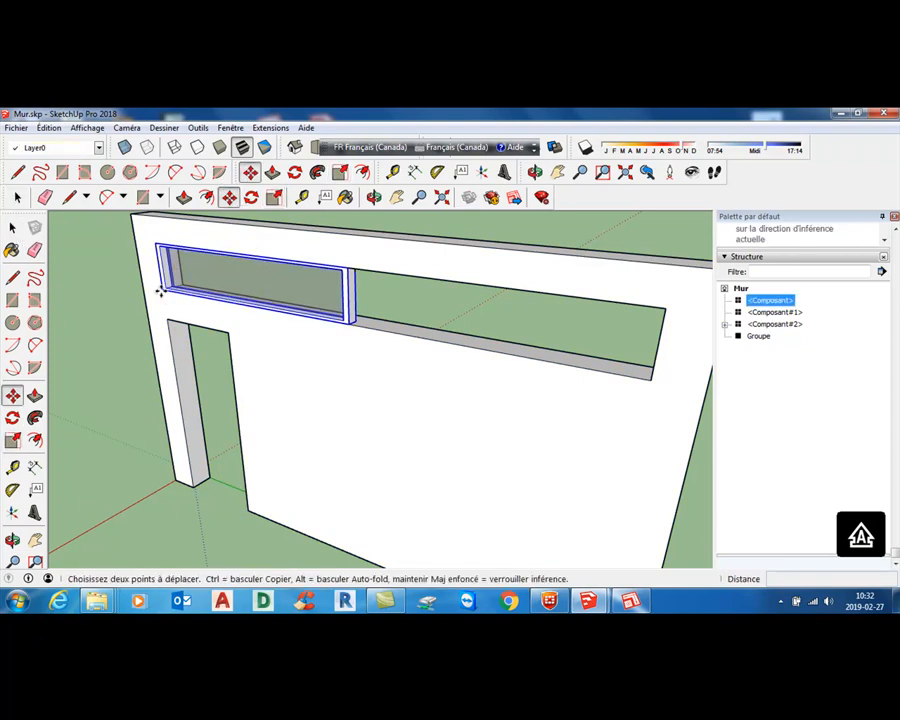
left_click(160, 290)
key("ctrl")
left_click(352, 322)
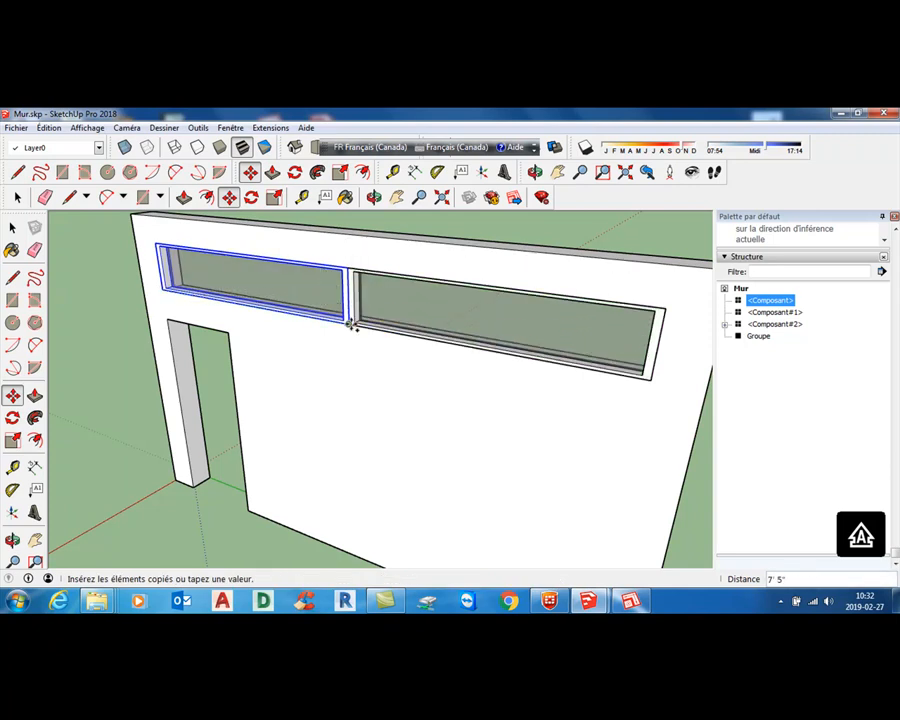
key("Escape")
Step: Move the brown louvred double-door component about 8' 1 3/8" closer to the wall
scroll(374, 410, "down", 1)
scroll(431, 379, "down", 2)
middle_click_drag(535, 440, 506, 404)
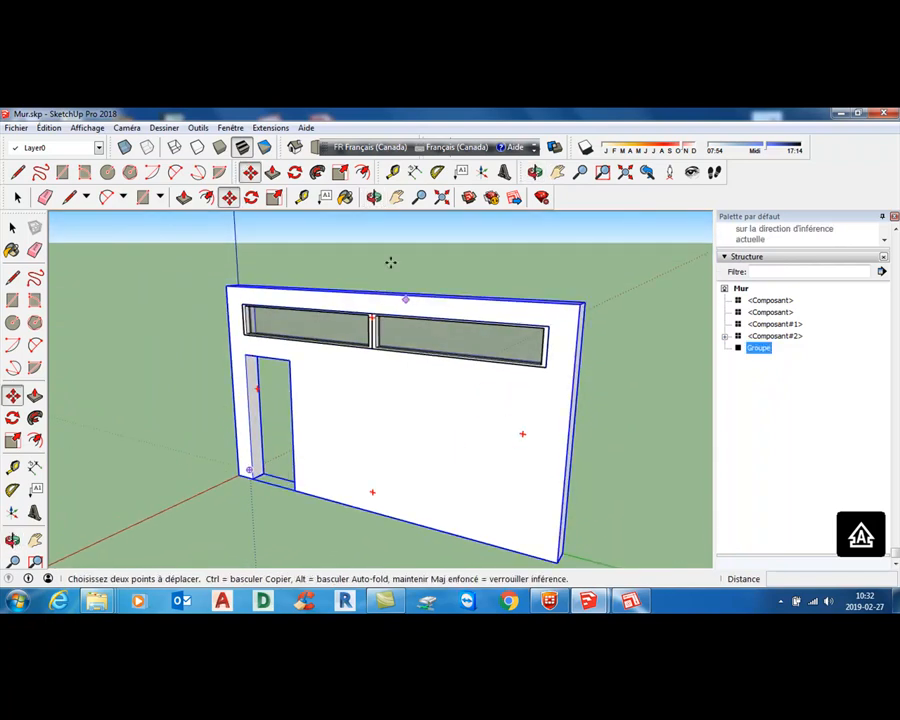
left_click(390, 342)
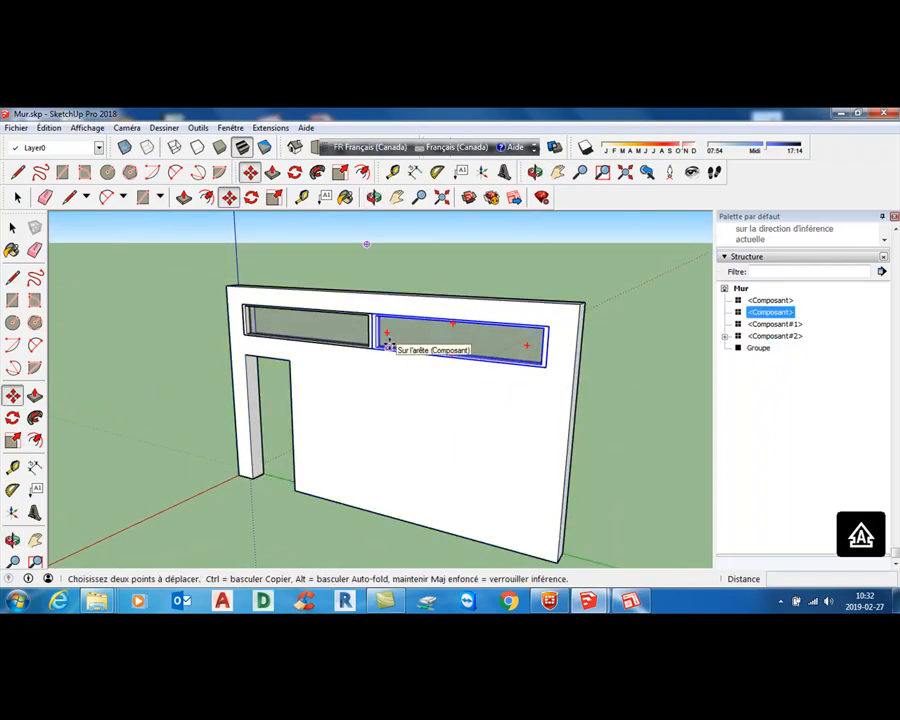
scroll(390, 342, "down", 5)
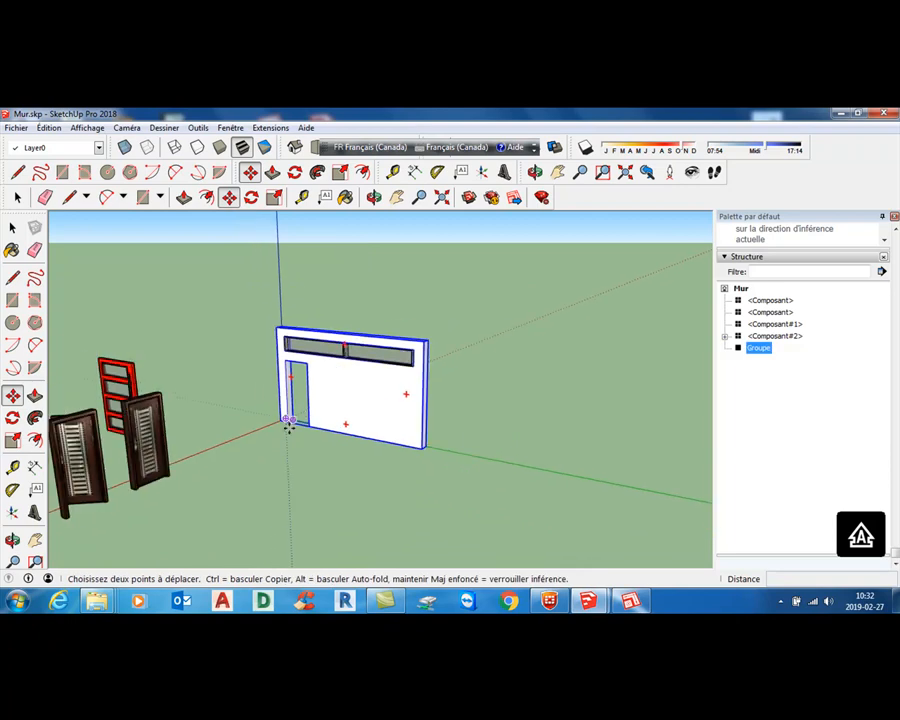
scroll(173, 408, "up", 2)
left_click(156, 407)
scroll(225, 403, "down", 2)
scroll(243, 403, "down", 1)
left_click(288, 502)
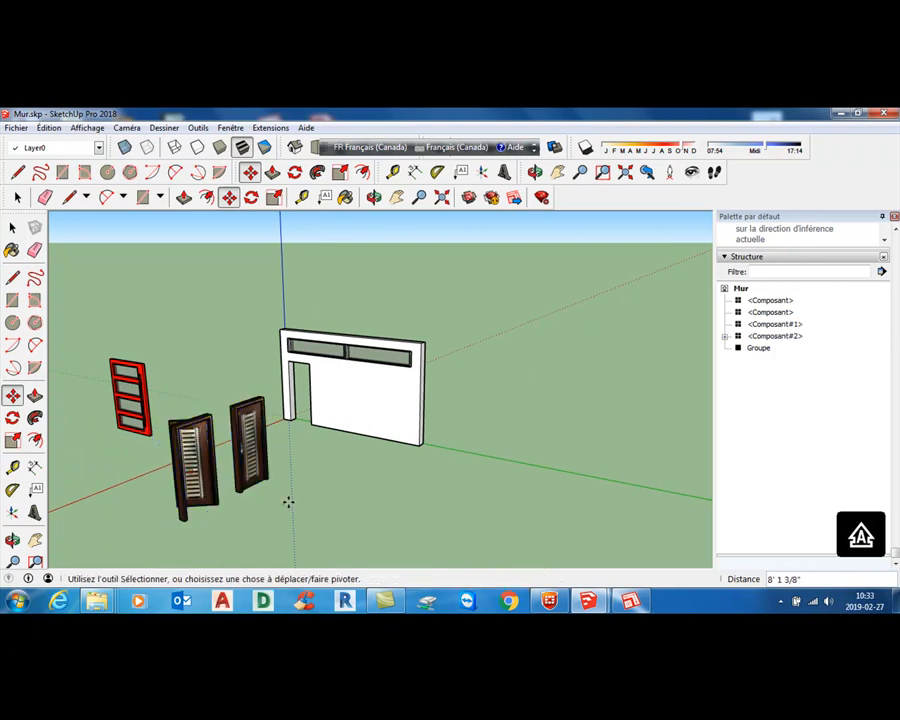
Step: Explode the brown louvred door component into its separate door groups
key("space")
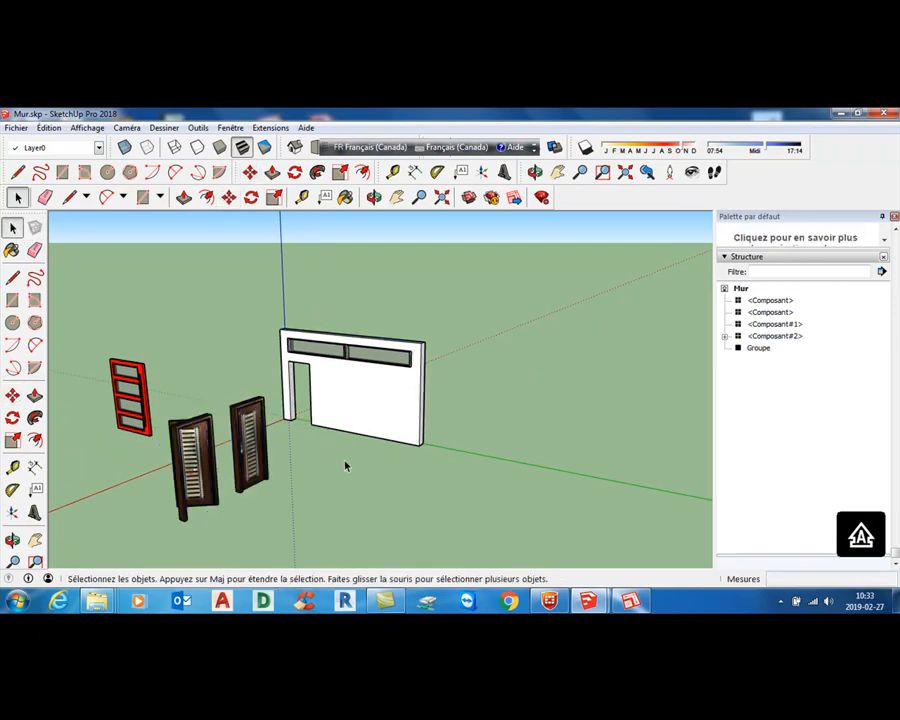
left_click(259, 443)
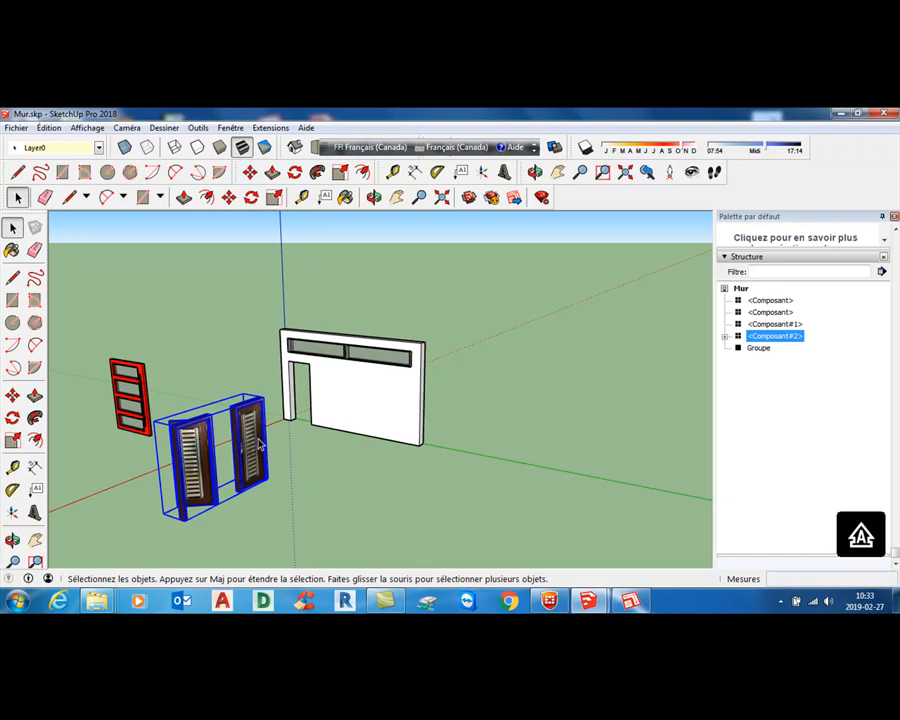
right_click(259, 443)
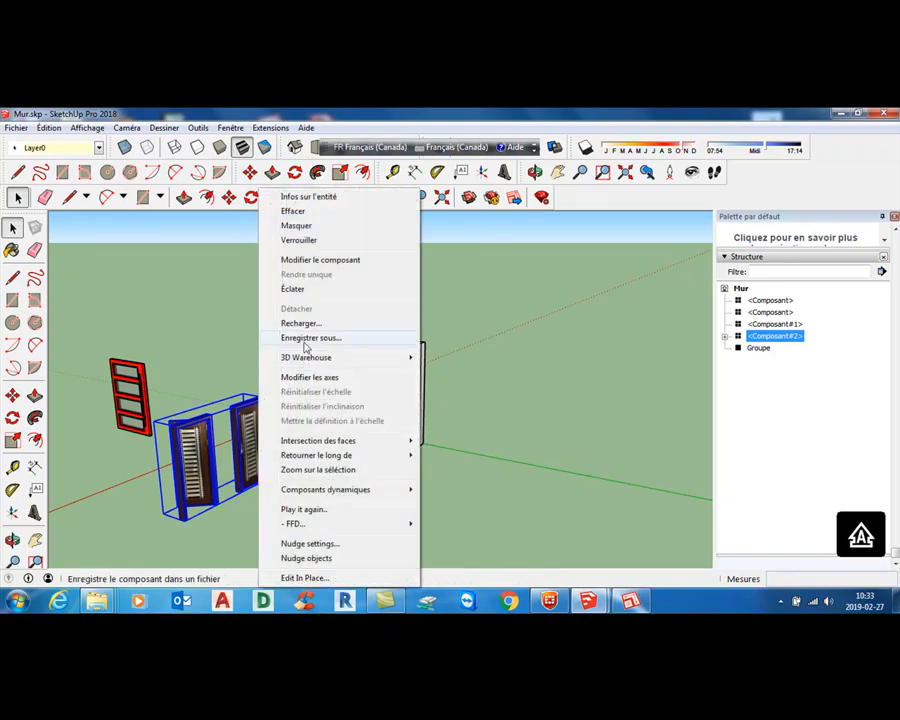
left_click(295, 289)
Step: Move the open louvred door group about 19' 5 7/8" so its lower corner meets the far lower corner of the wall's door opening
left_click(200, 430)
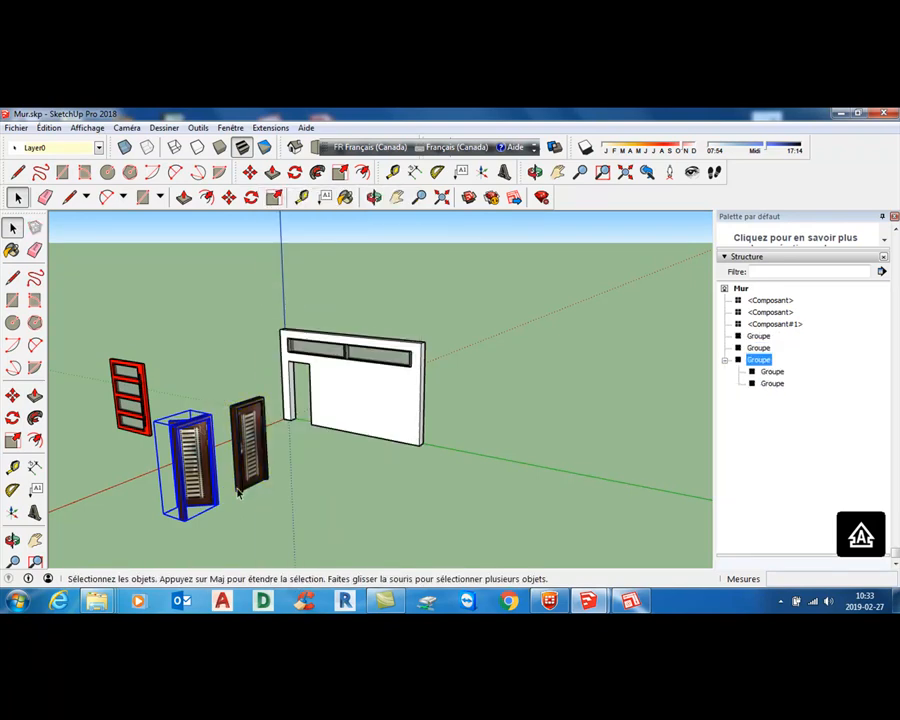
left_click(229, 197)
scroll(237, 517, "up", 4)
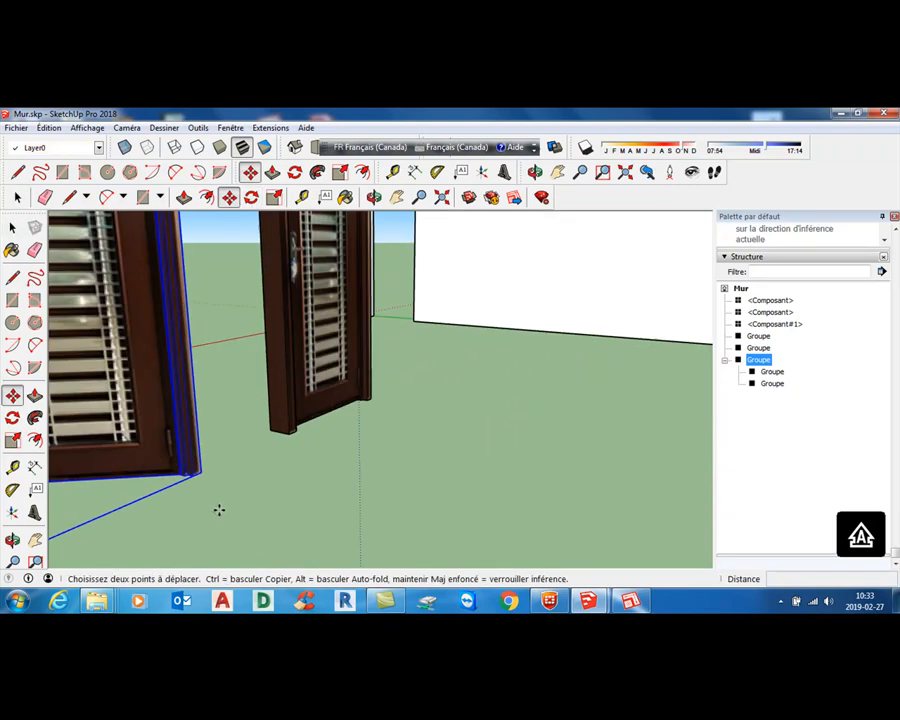
scroll(218, 510, "down", 3)
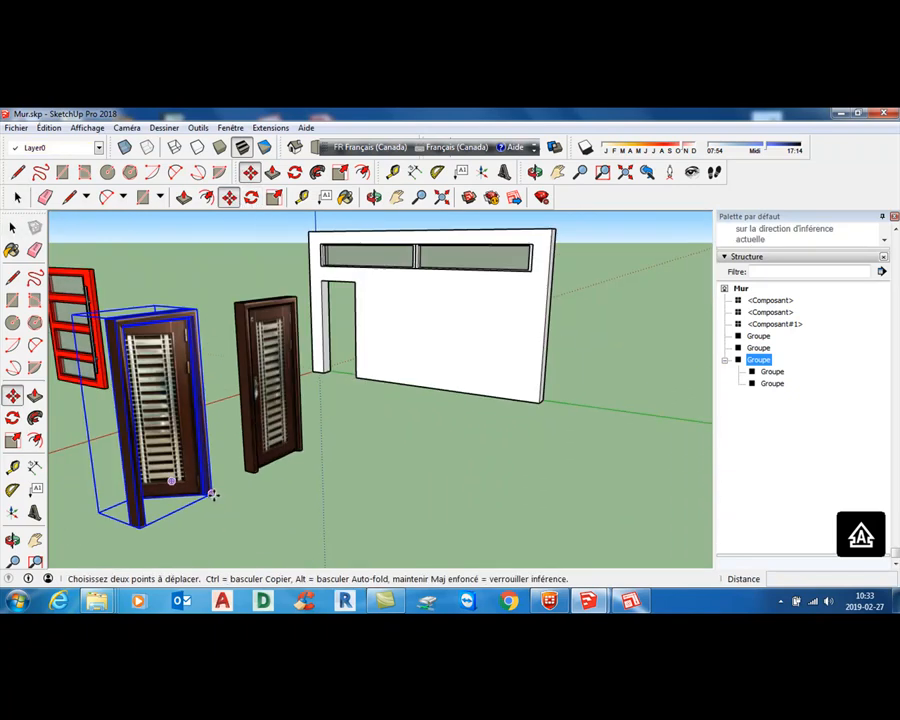
left_click(212, 493)
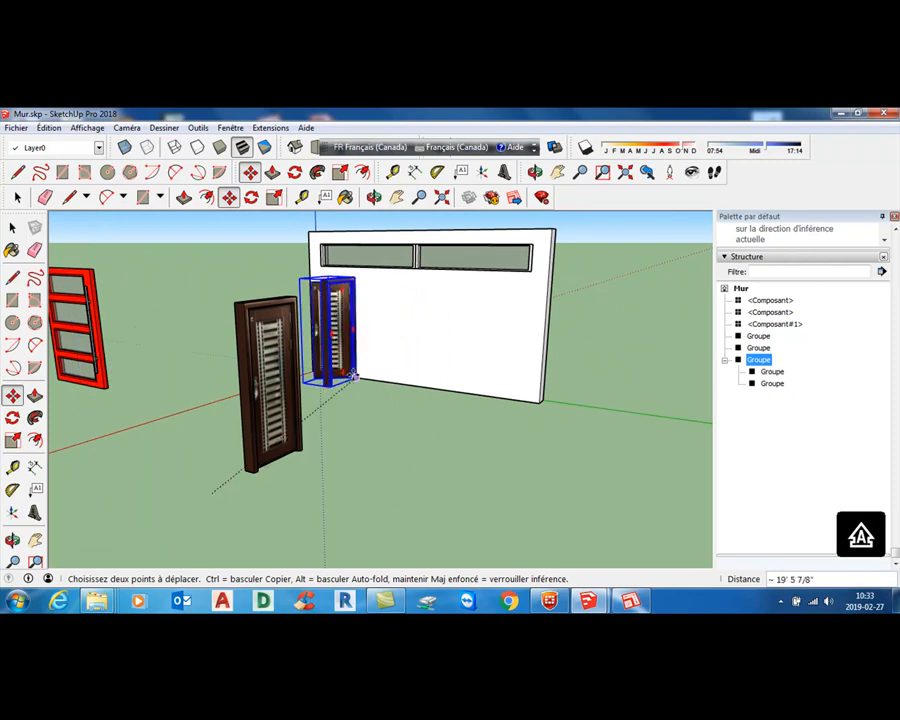
left_click(352, 377)
Step: Rotate the open door group 90° about its lower corner at the opening, so its frame lines up with the wall
mouse_move(375, 455)
middle_mouse_down()
mouse_move(444, 573)
mouse_move(376, 356)
middle_mouse_up()
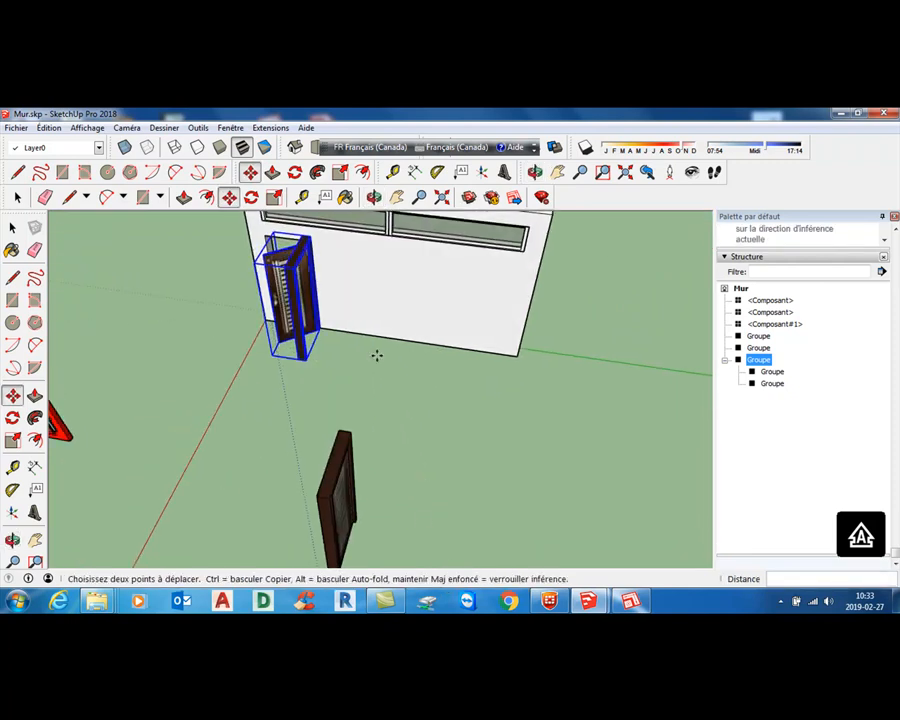
left_click(251, 197)
scroll(318, 345, "up", 5)
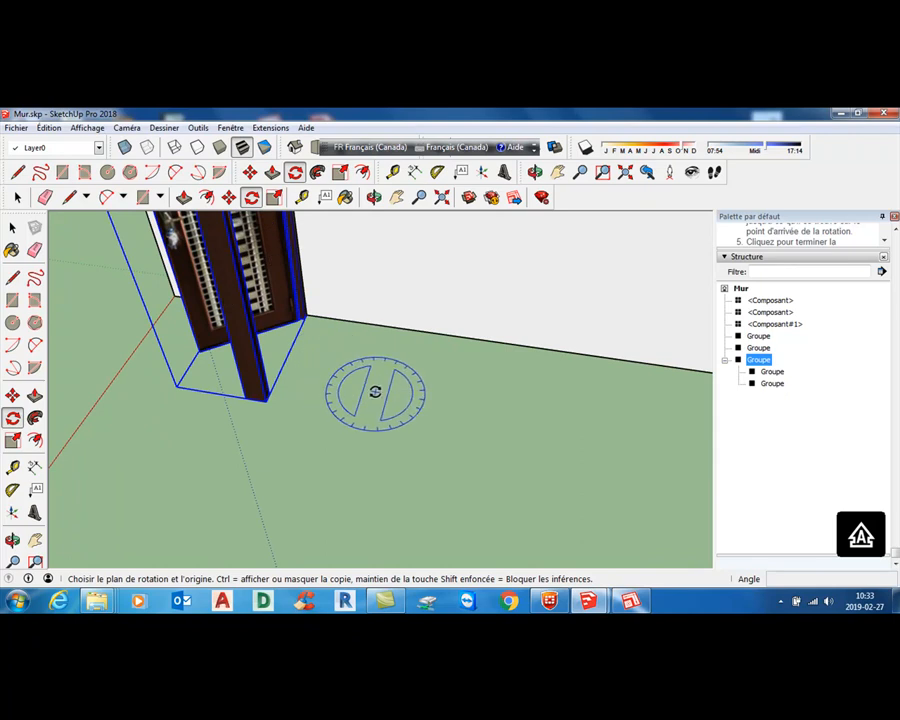
left_click(304, 320)
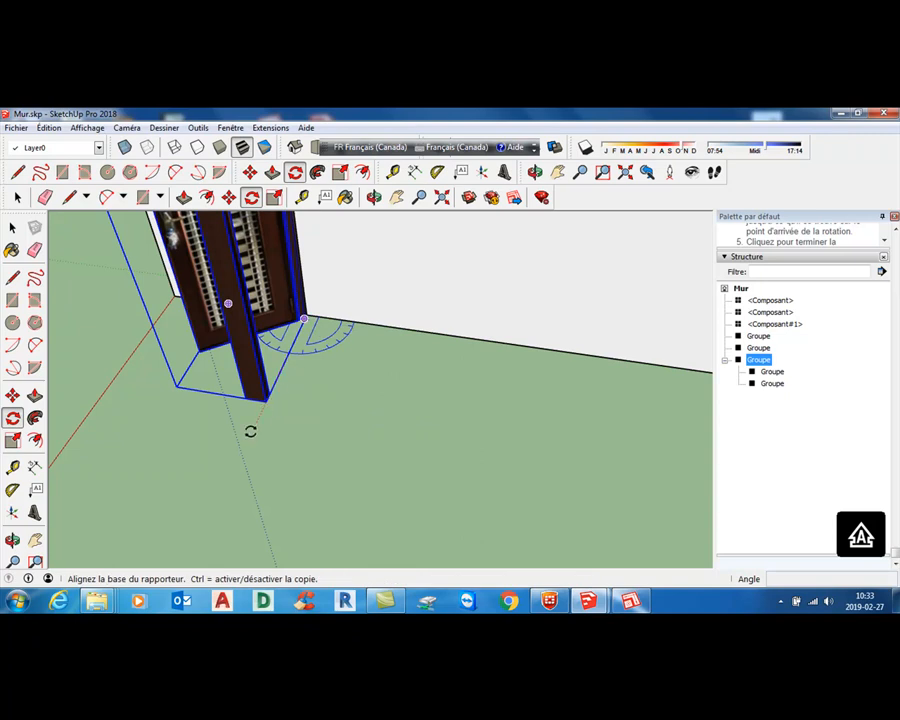
left_click(221, 464)
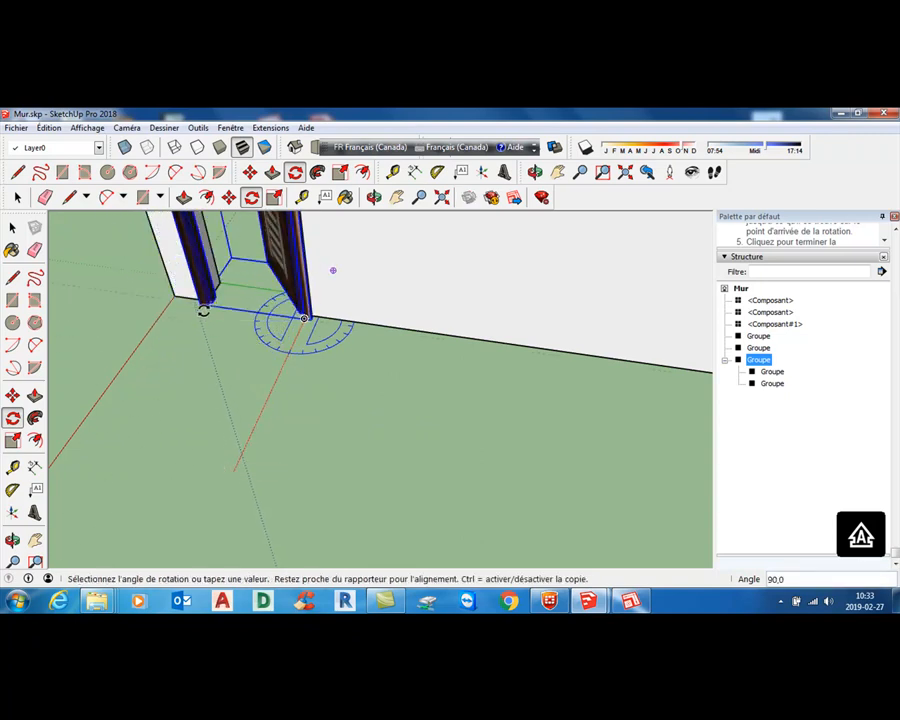
left_click(201, 307)
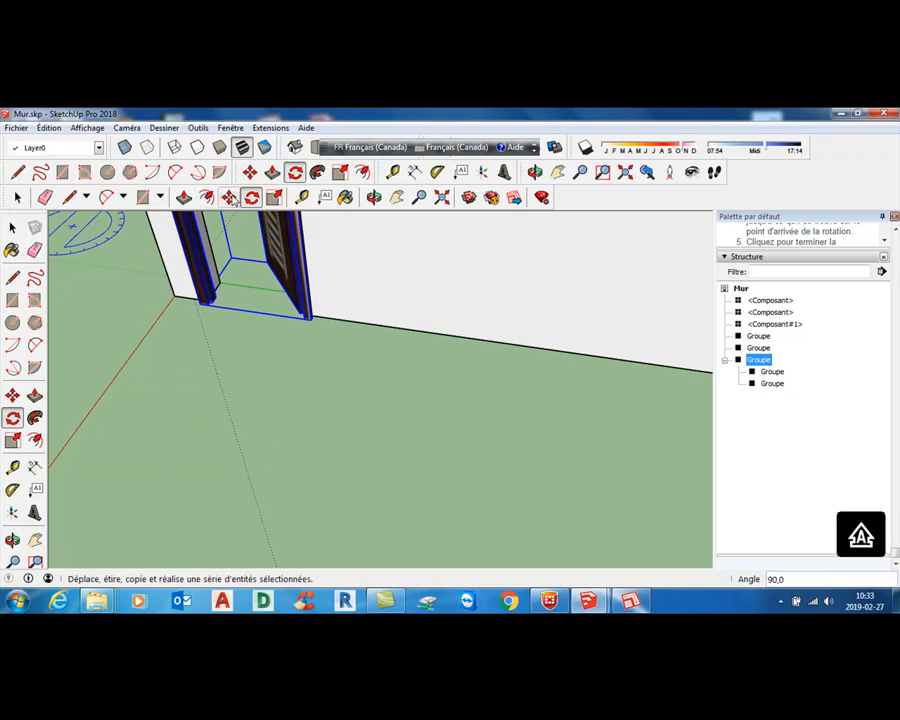
Step: Move the door group slightly so its frame's lower outer corner coincides with the lower corner of the wall's door opening
left_click(12, 395)
scroll(323, 310, "up", 1)
scroll(320, 320, "up", 2)
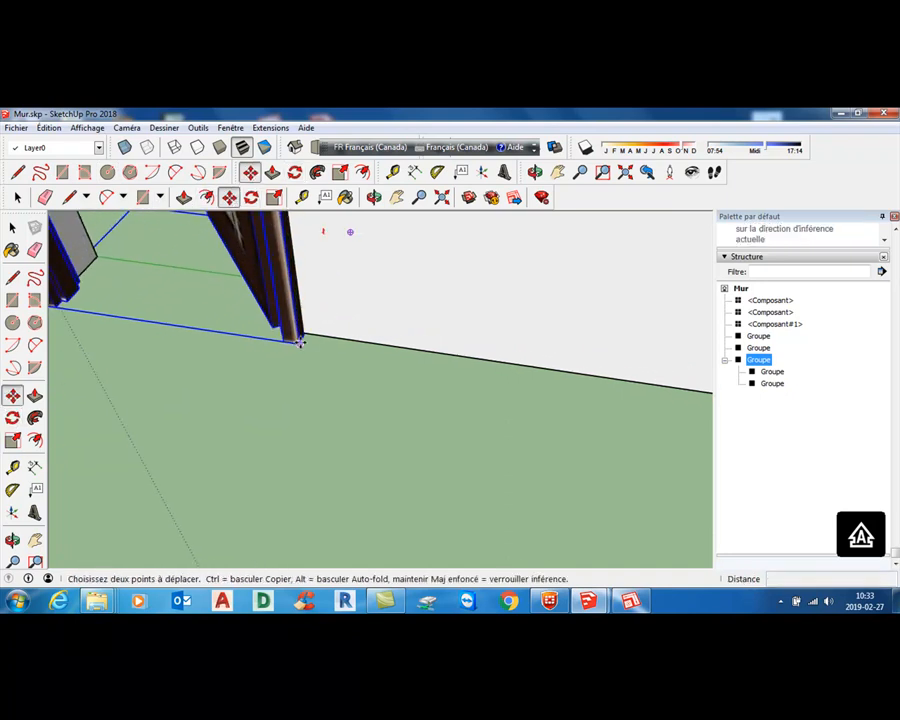
left_click(299, 339)
key("Escape")
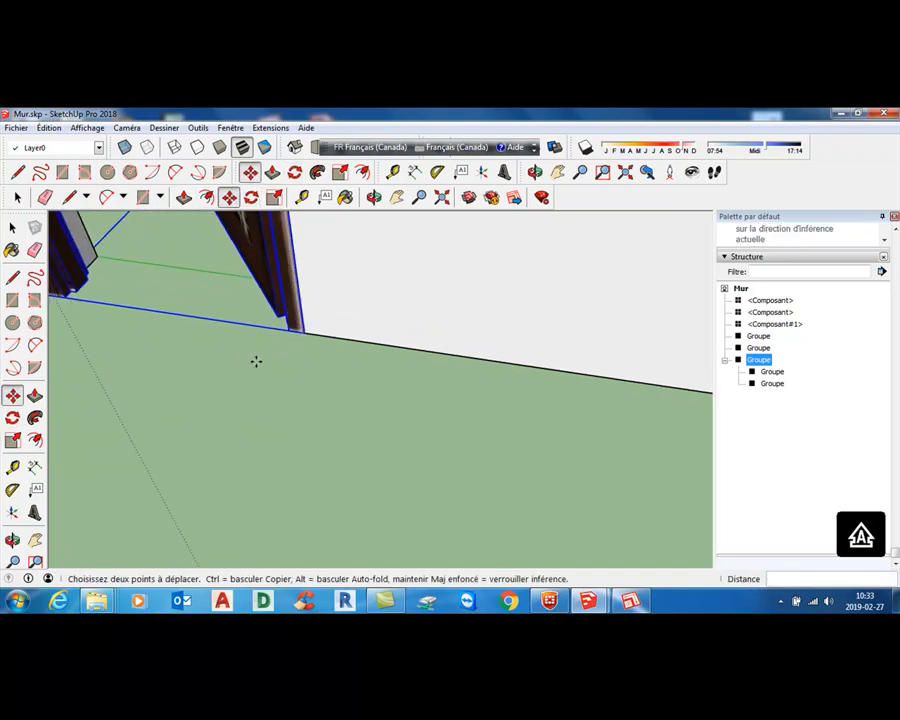
middle_click_drag(292, 411, 311, 438)
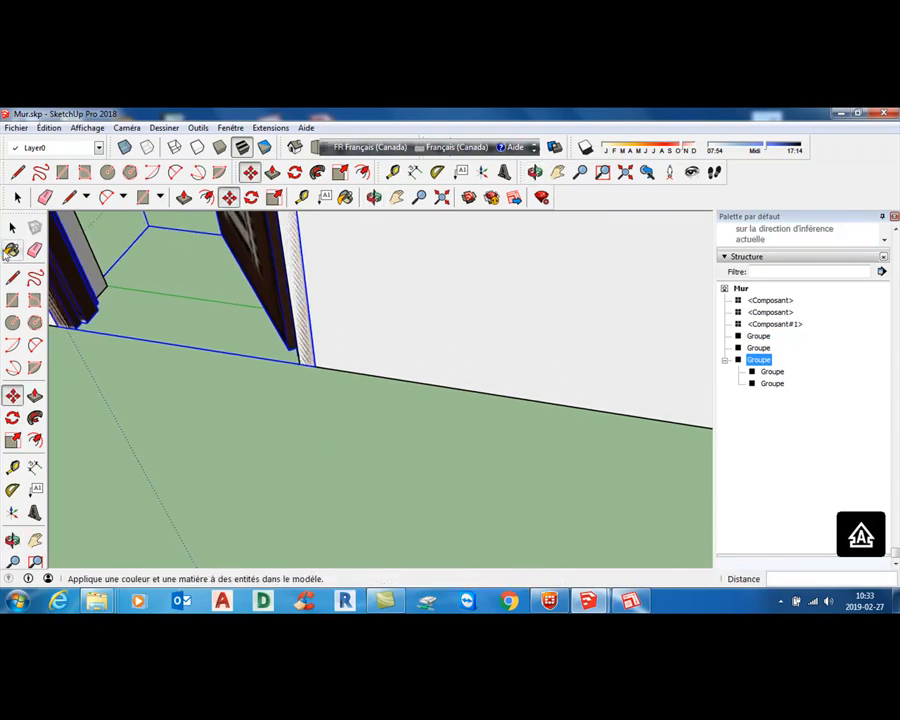
Step: Examine how the door frame fits in the wall opening from above and from both sides of the wall
left_click(13, 229)
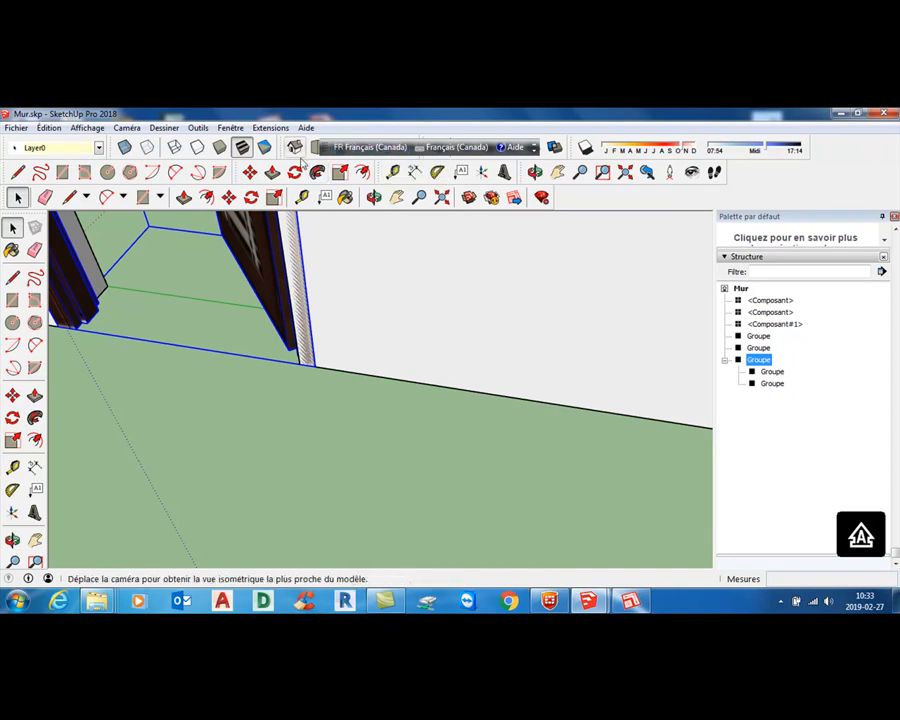
left_click(296, 149)
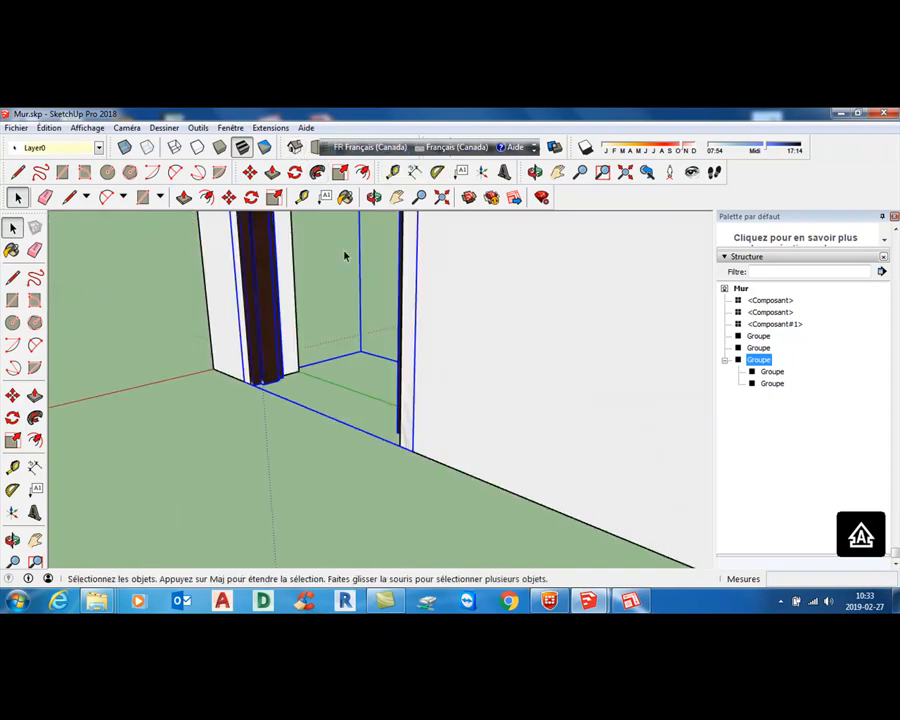
left_click(320, 452)
middle_click_drag(324, 448, 336, 471)
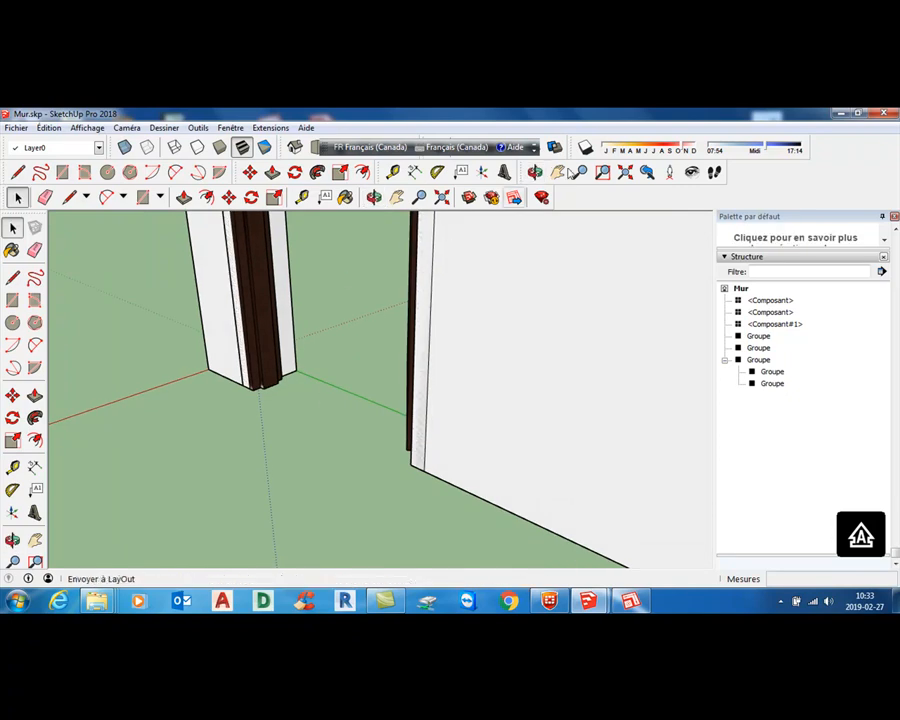
left_click(316, 150)
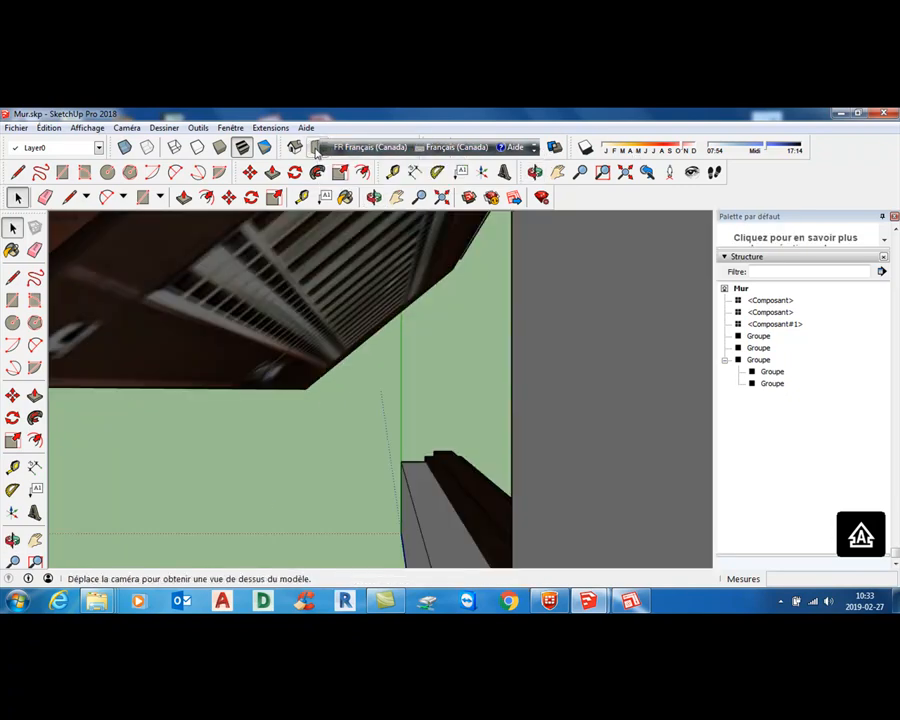
left_click(296, 148)
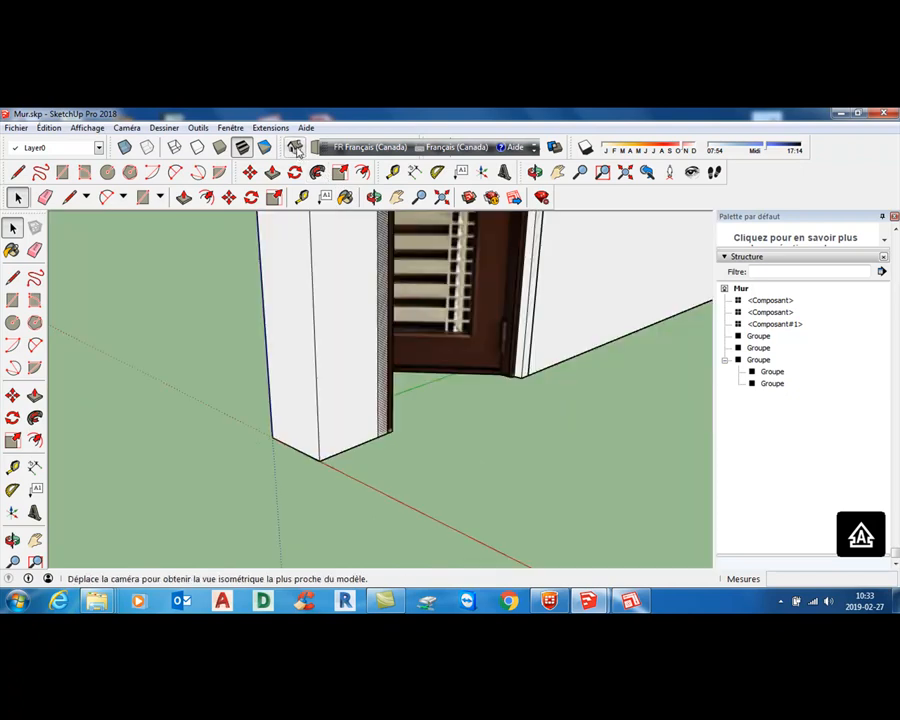
scroll(583, 390, "down", 1)
scroll(582, 396, "down", 3)
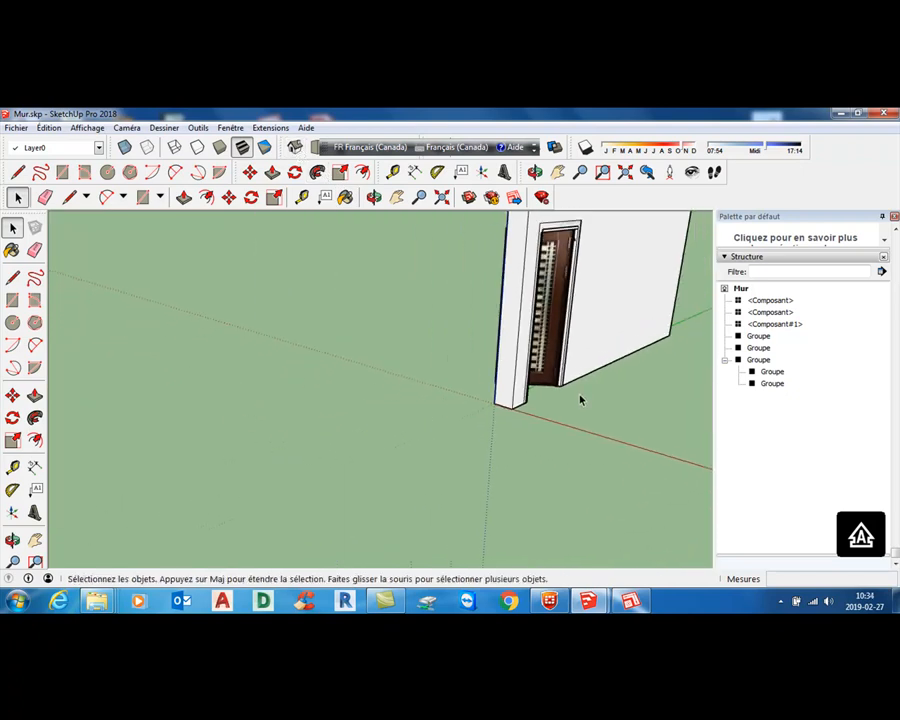
middle_click_drag(601, 422, 274, 396)
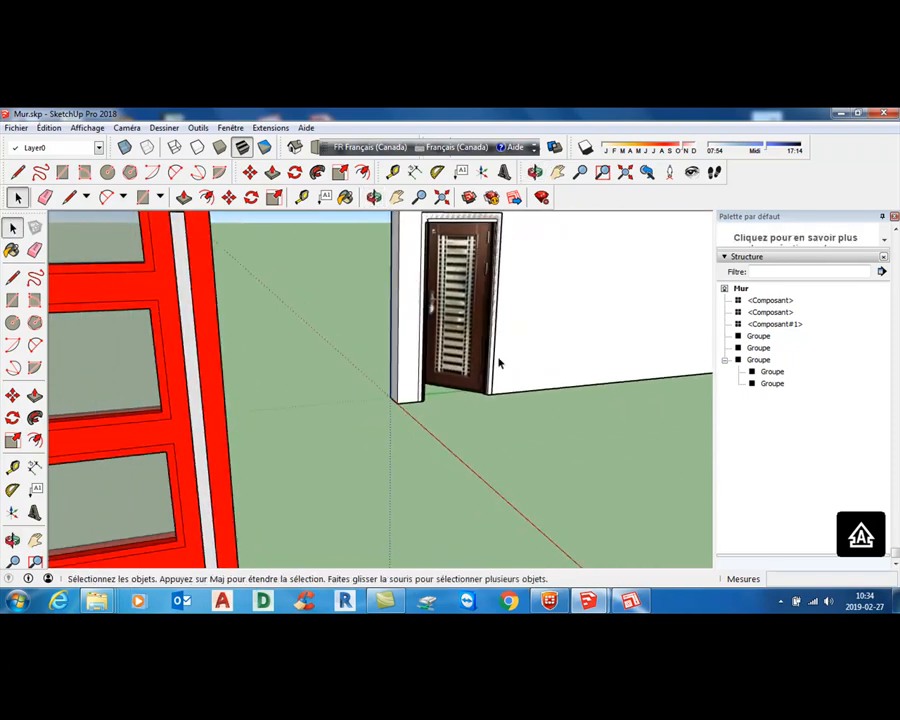
scroll(478, 387, "up", 2)
scroll(537, 429, "down", 3)
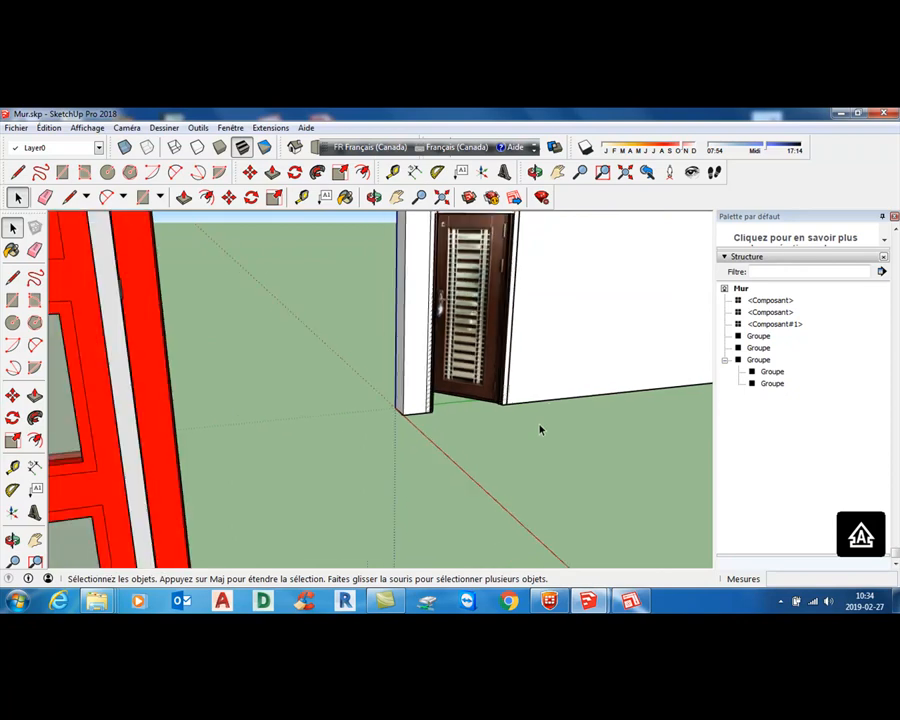
Step: Scale the door to the opening: about 0.95 in height, then about 0.95 and 0.94 in width from its two sides
scroll(480, 262, "up", 3)
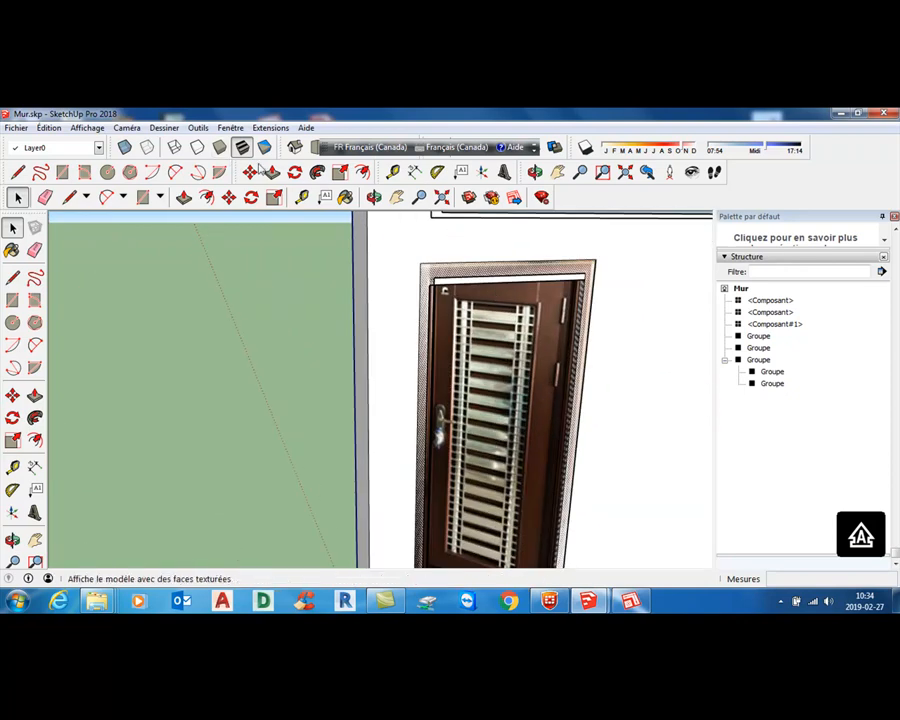
left_click(274, 197)
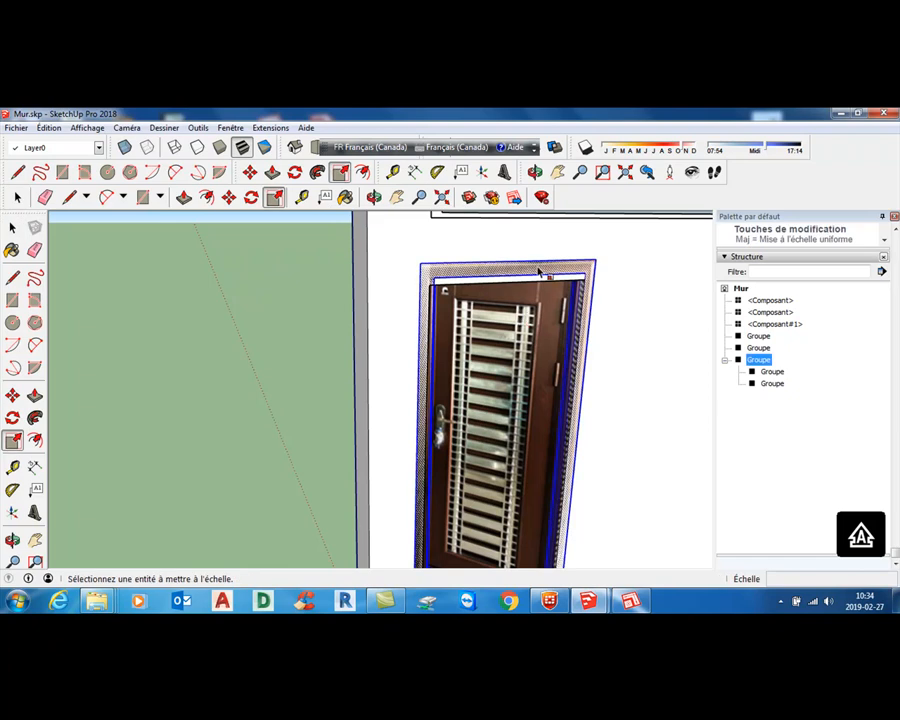
left_click(478, 300)
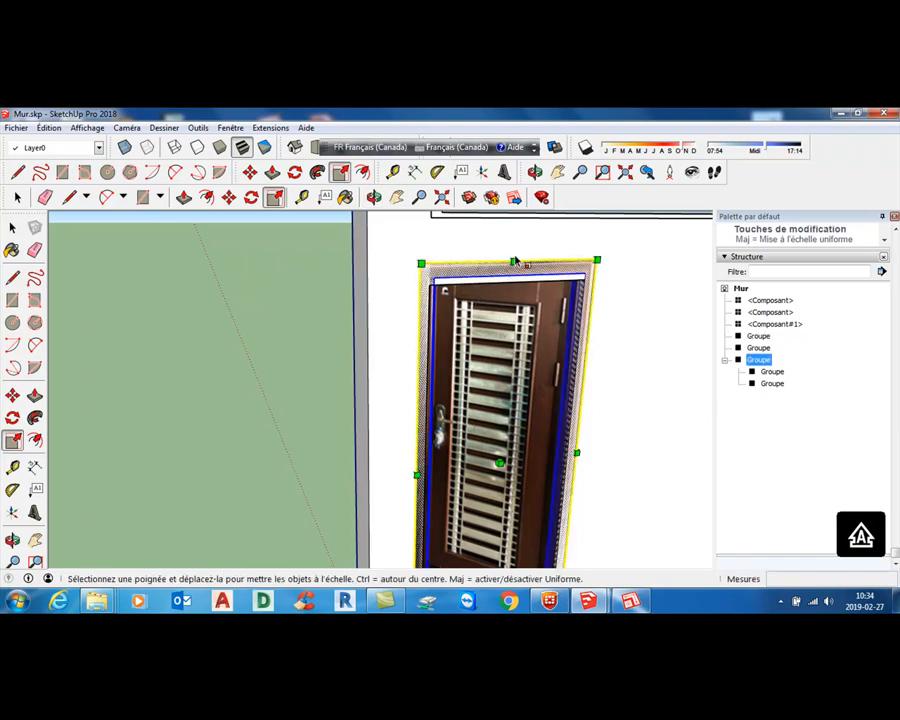
left_click_drag(513, 262, 475, 332)
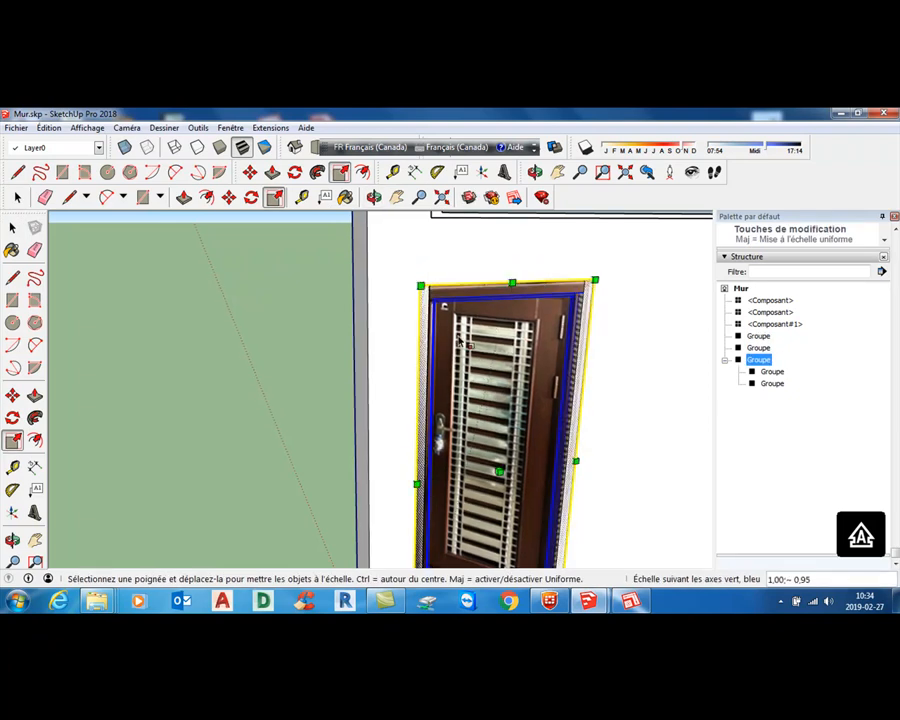
left_click_drag(416, 484, 425, 484)
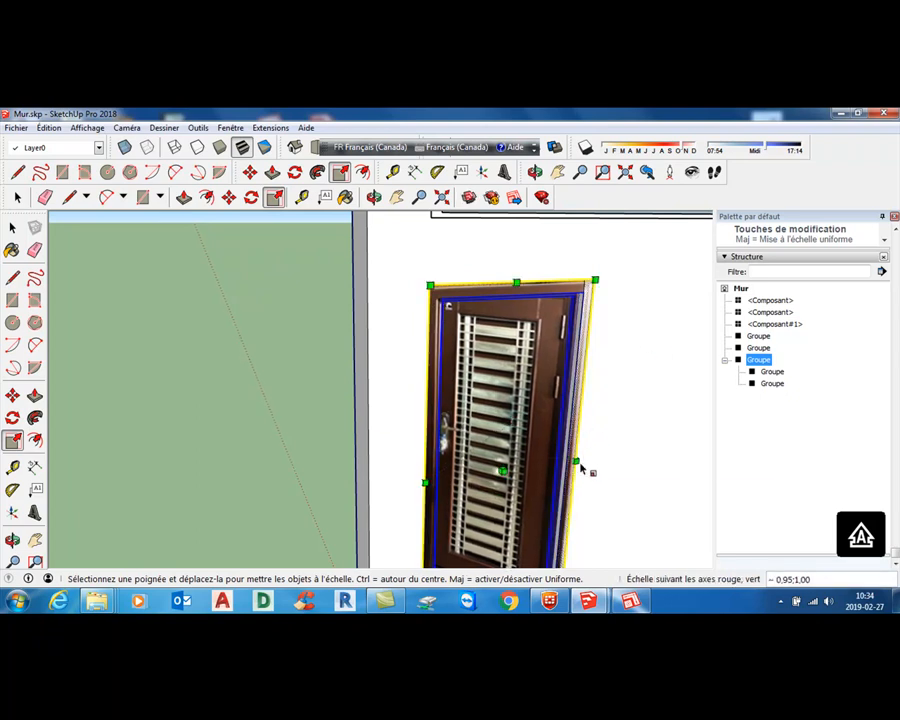
left_click_drag(577, 463, 568, 466)
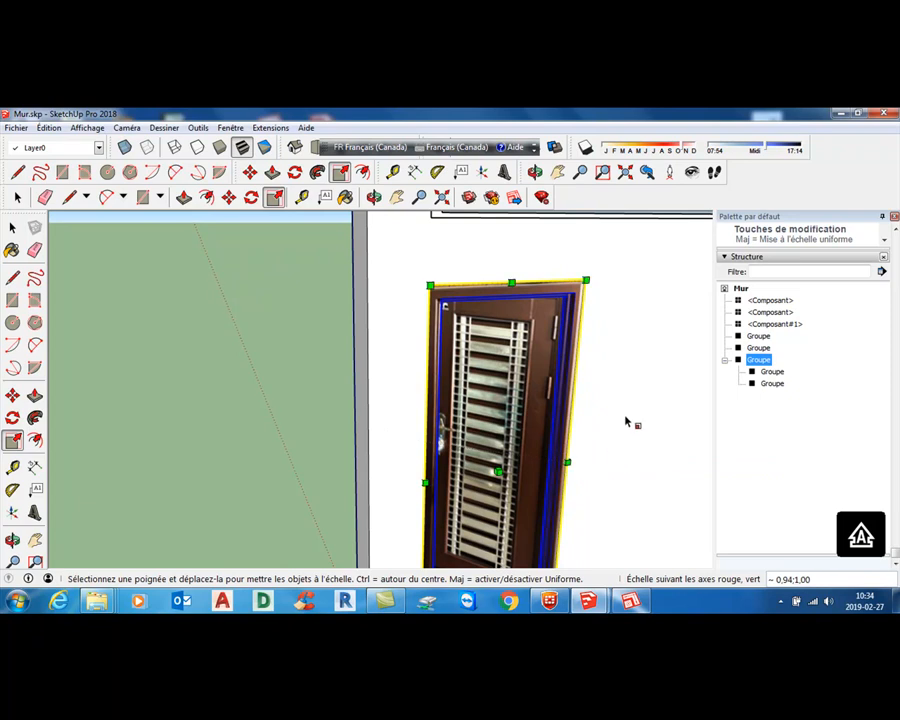
scroll(646, 402, "down", 4)
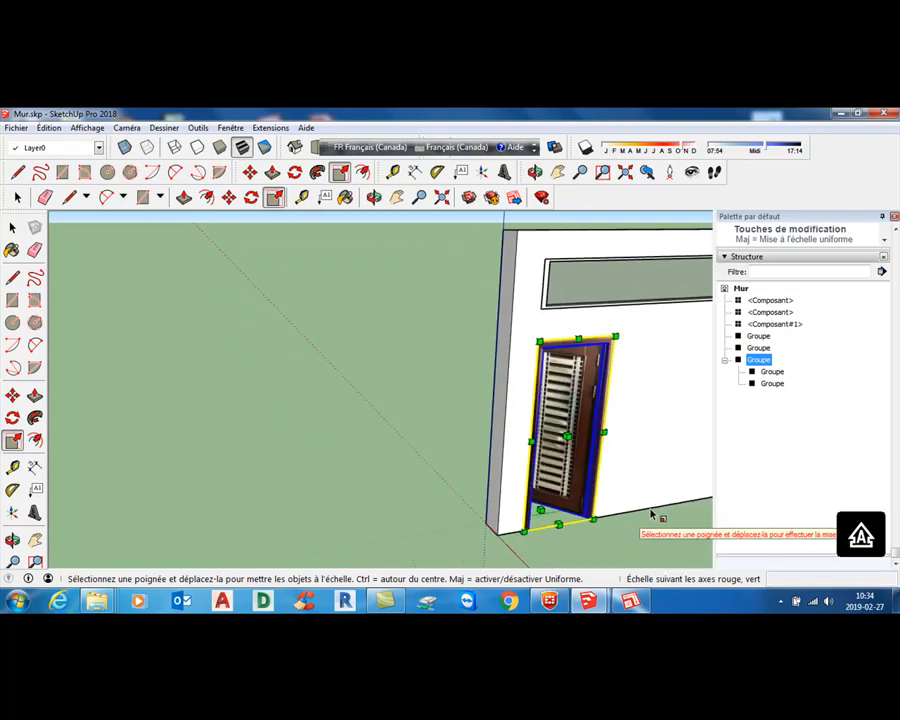
Step: Delete the leftover brown louvred door group and the red glazed door component standing in front of the wall
left_click(667, 518)
scroll(674, 520, "down", 1)
middle_click_drag(672, 519, 523, 476)
left_click(612, 470)
middle_click_drag(622, 462, 402, 352, "shift")
key("s")
scroll(488, 505, "down", 2)
left_click(492, 474)
scroll(494, 480, "down", 3)
left_click(550, 505)
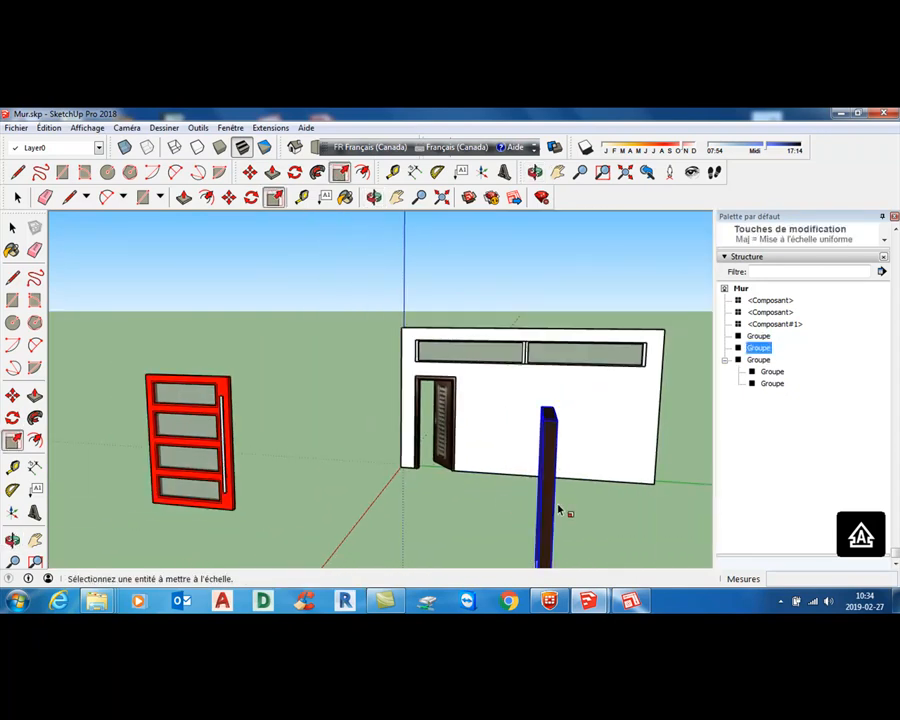
left_click(549, 511)
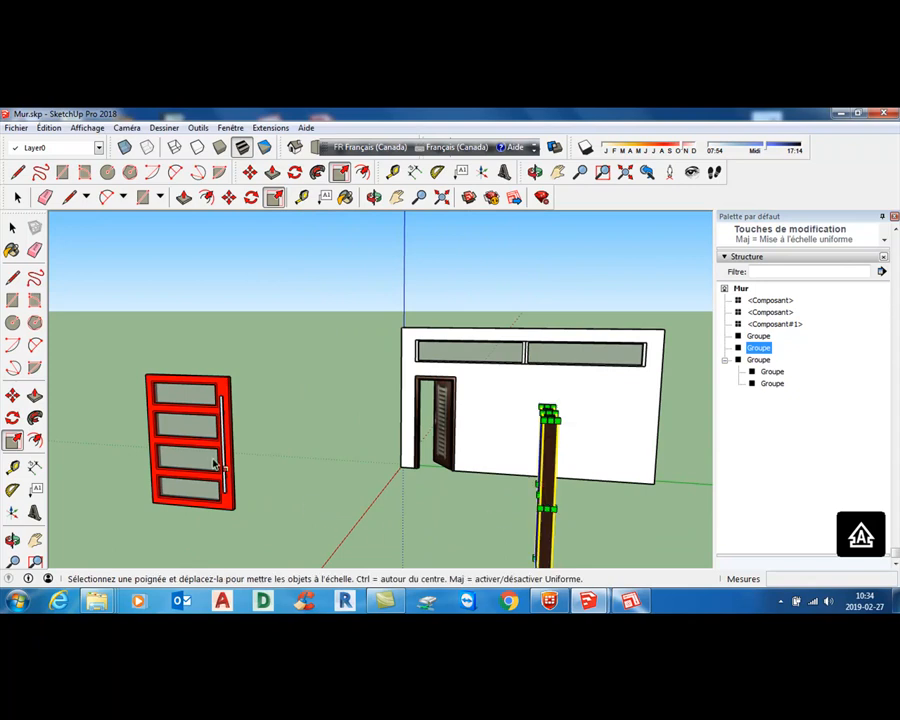
key("Delete")
left_click(183, 445)
key("Delete")
scroll(506, 470, "down", 1)
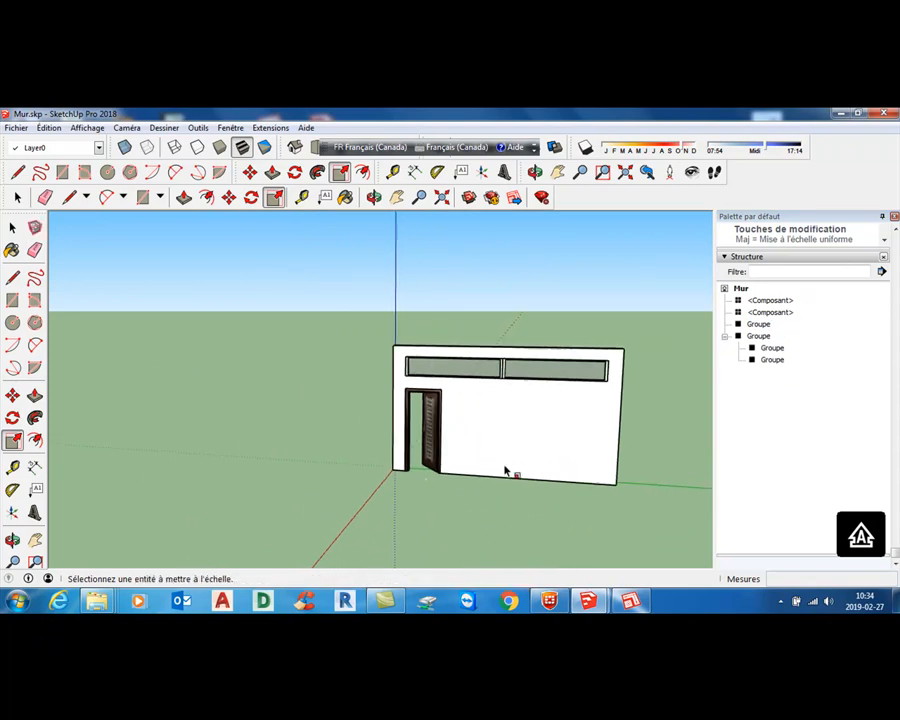
Step: Open the wall group for editing
scroll(506, 462, "up", 3)
scroll(516, 541, "up", 2)
left_click(588, 461)
middle_click_drag(609, 453, 408, 338)
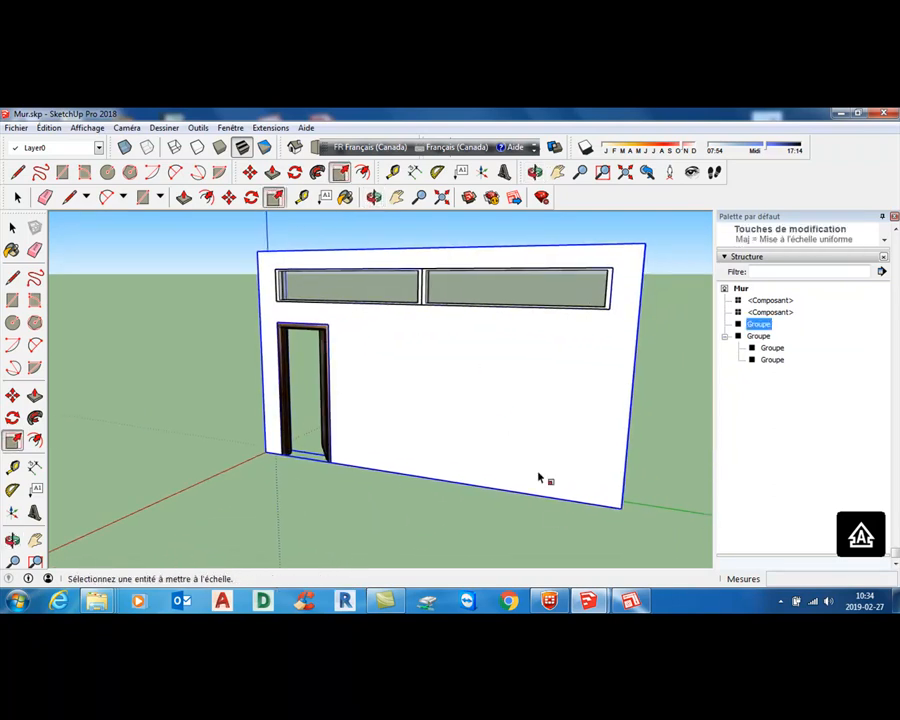
middle_click_drag(529, 456, 486, 478)
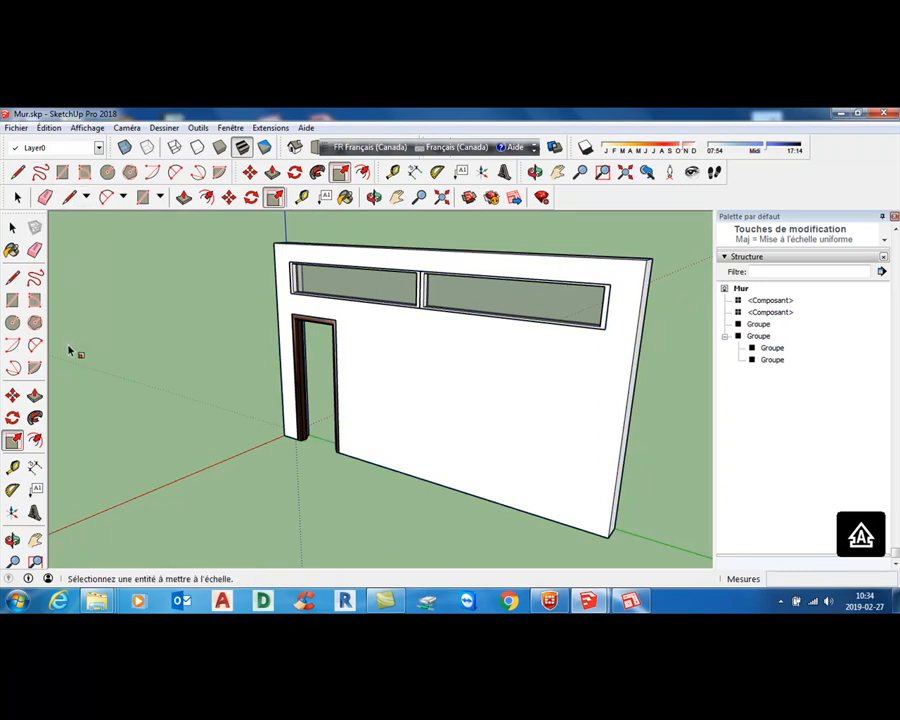
left_click(622, 440)
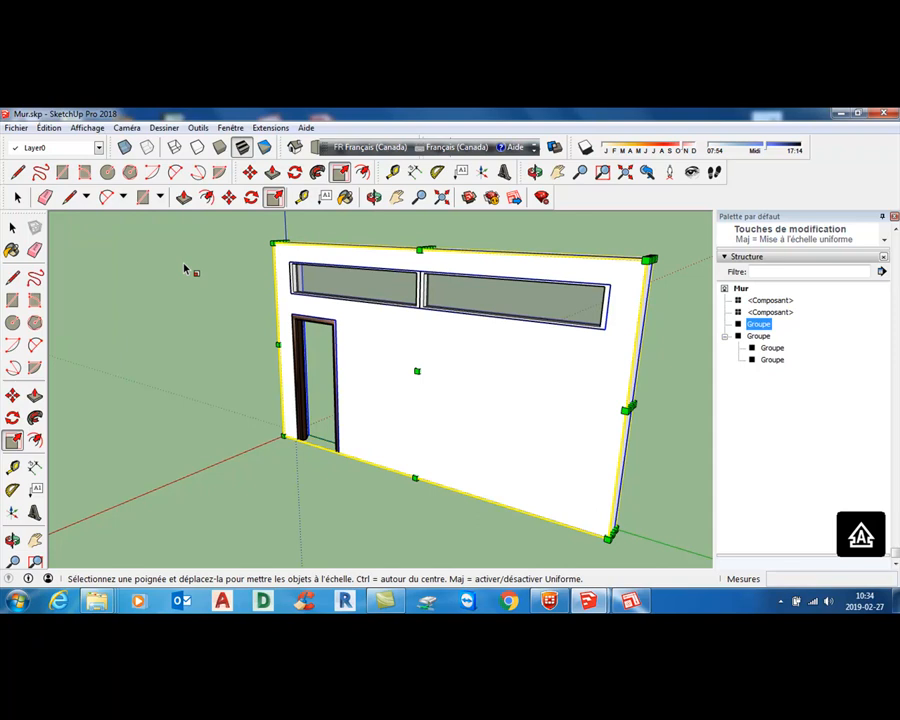
left_click(13, 229)
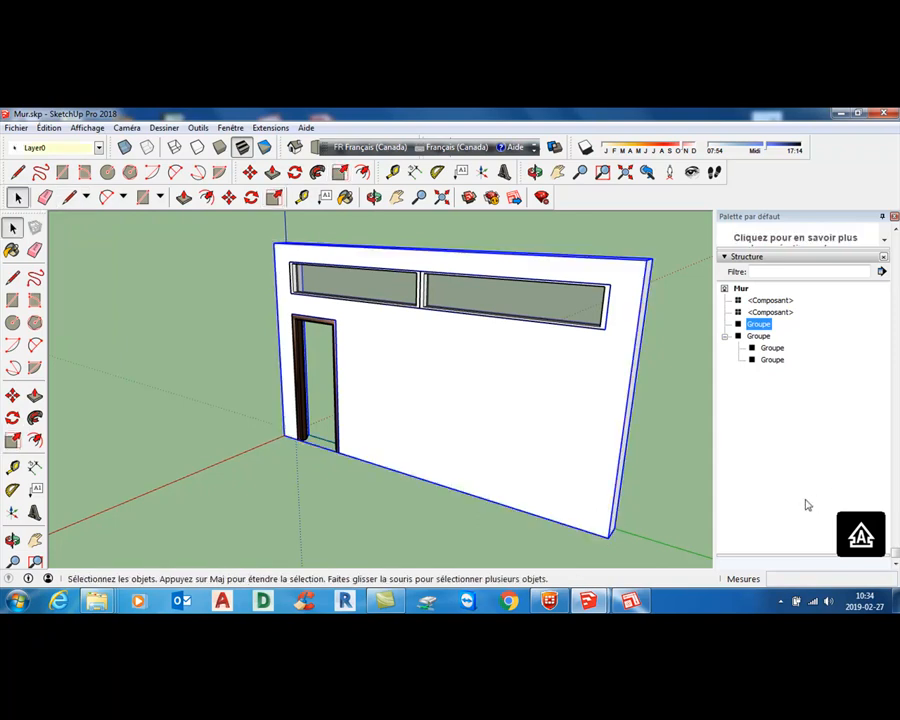
double_click(627, 399)
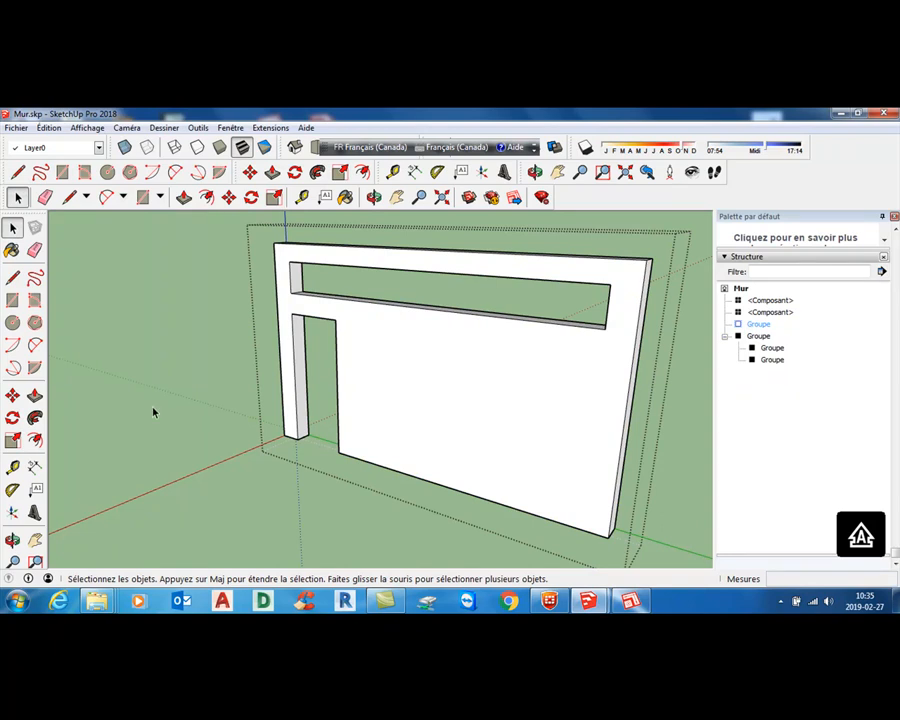
Step: Place a vertical guide on the wall face 24 inches from the inner edge of the door opening
left_click(12, 466)
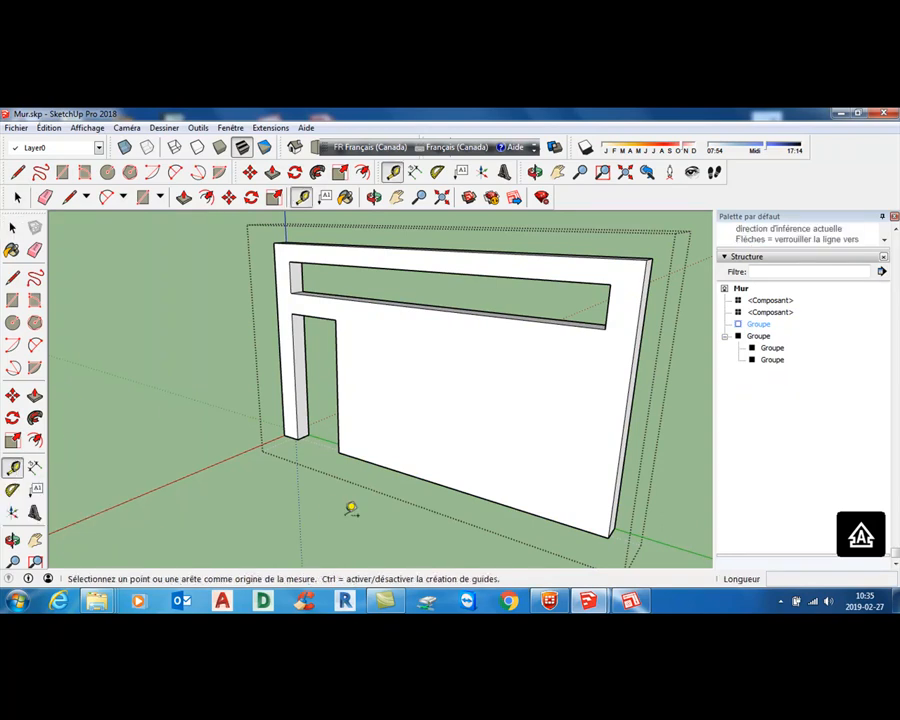
left_click(338, 379)
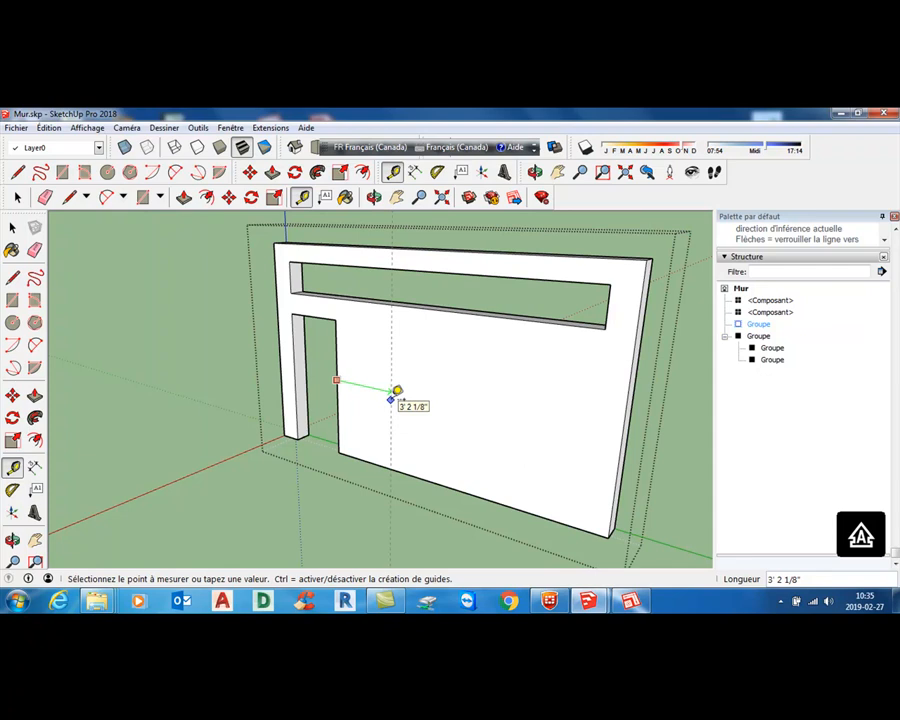
type("24")
key("Return")
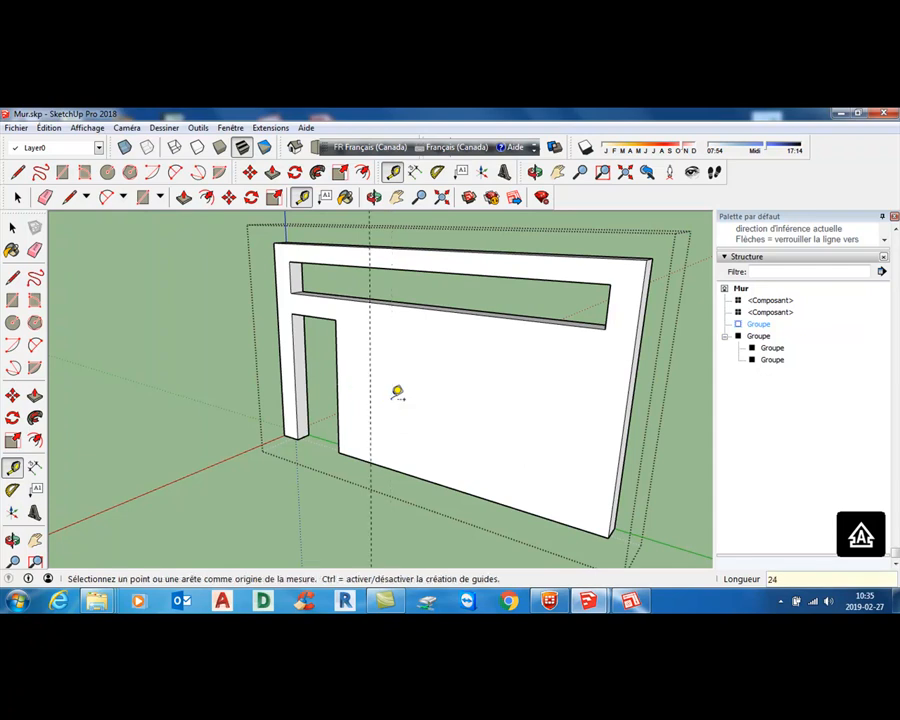
Step: Place two horizontal guides on the wall, one above its bottom edge and one level with the door opening's top
left_click(399, 471)
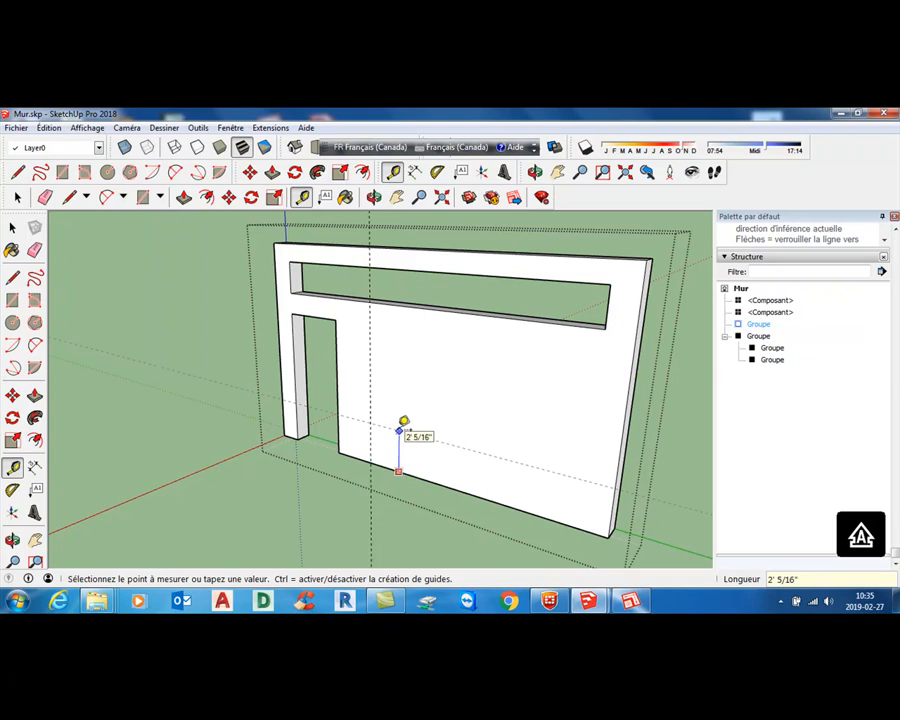
left_click(403, 421)
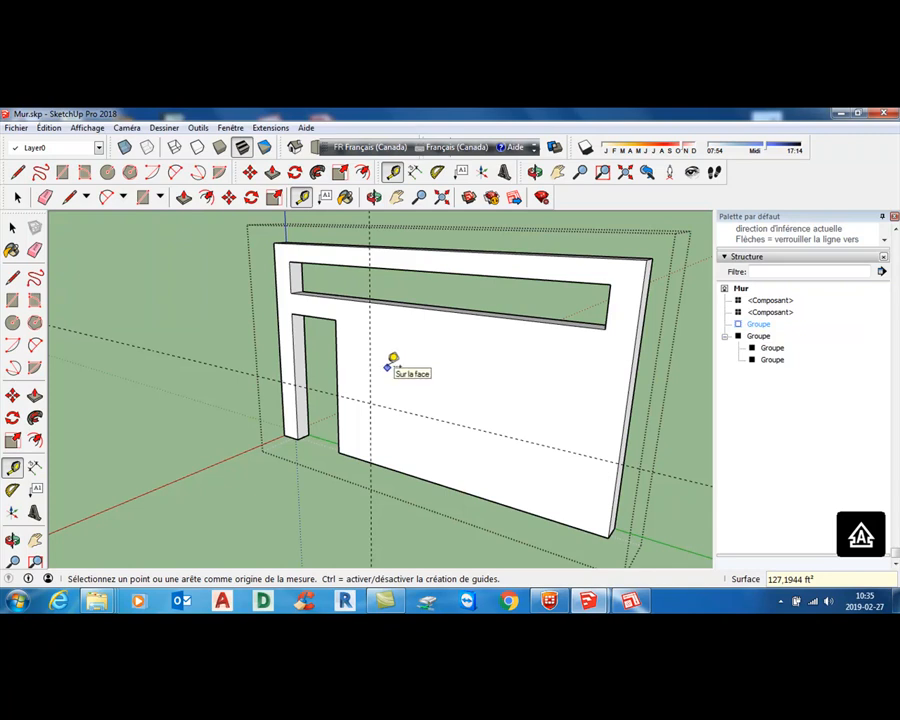
left_click(344, 245)
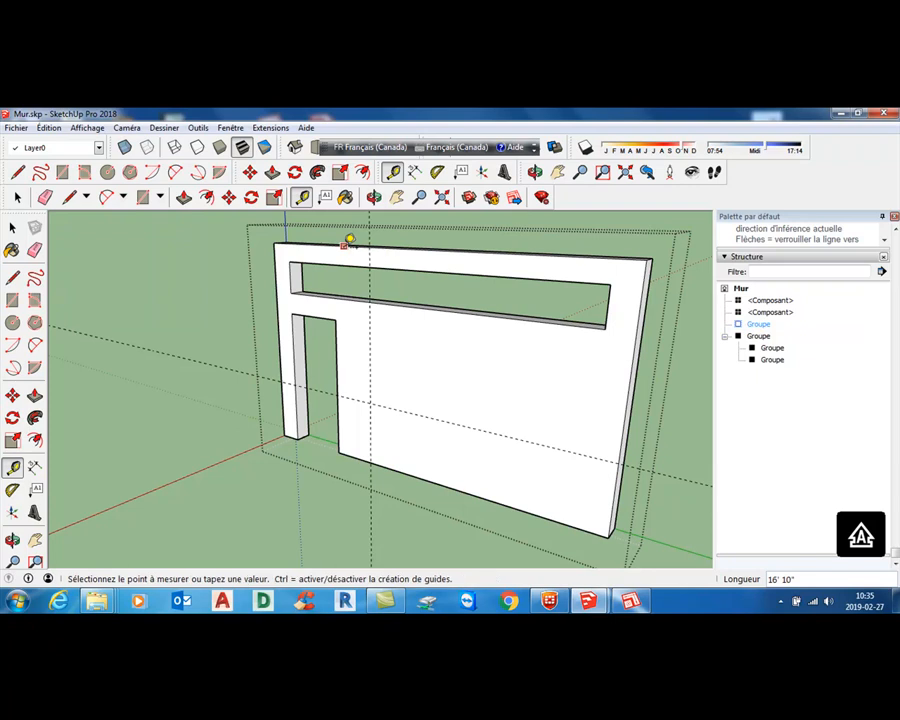
left_click(340, 311)
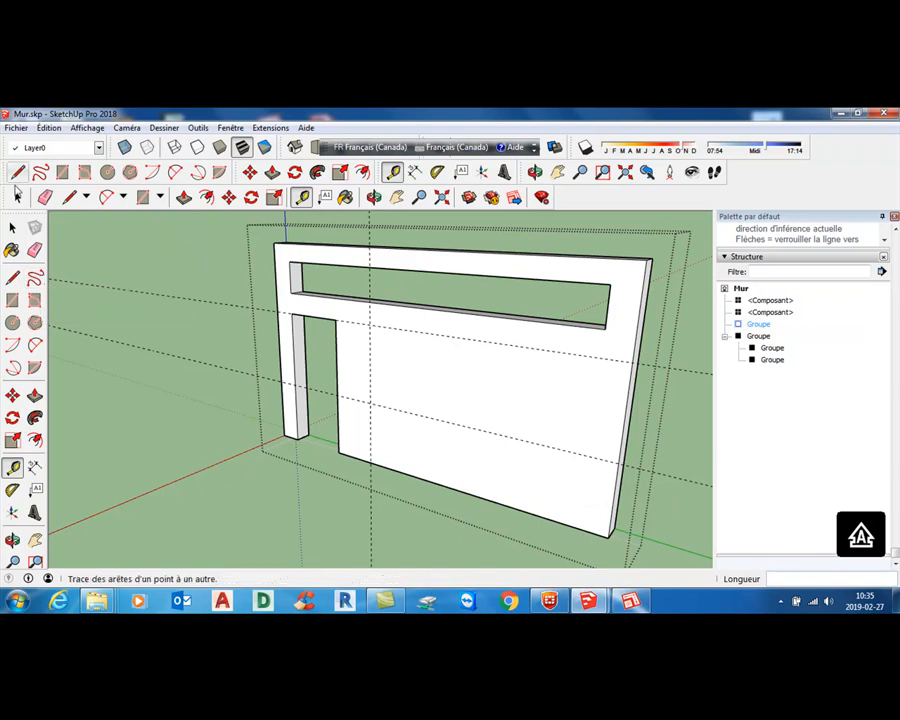
Step: Add a vertical guide 24 inches beyond the existing one, followed by another 12 inches further along the wall
left_click(370, 360)
type("24")
key("Return")
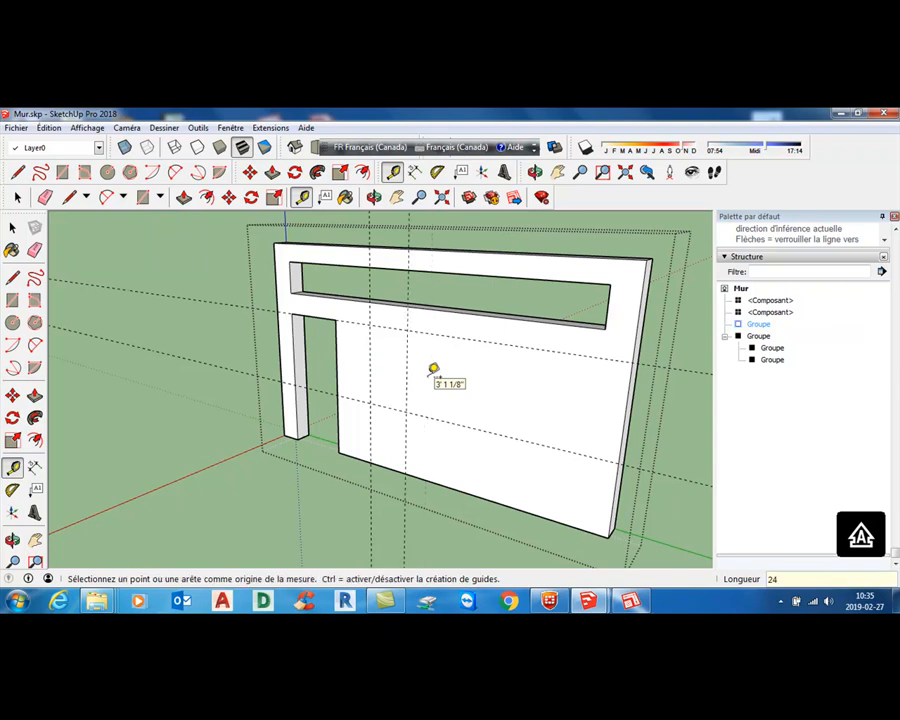
left_click(406, 371)
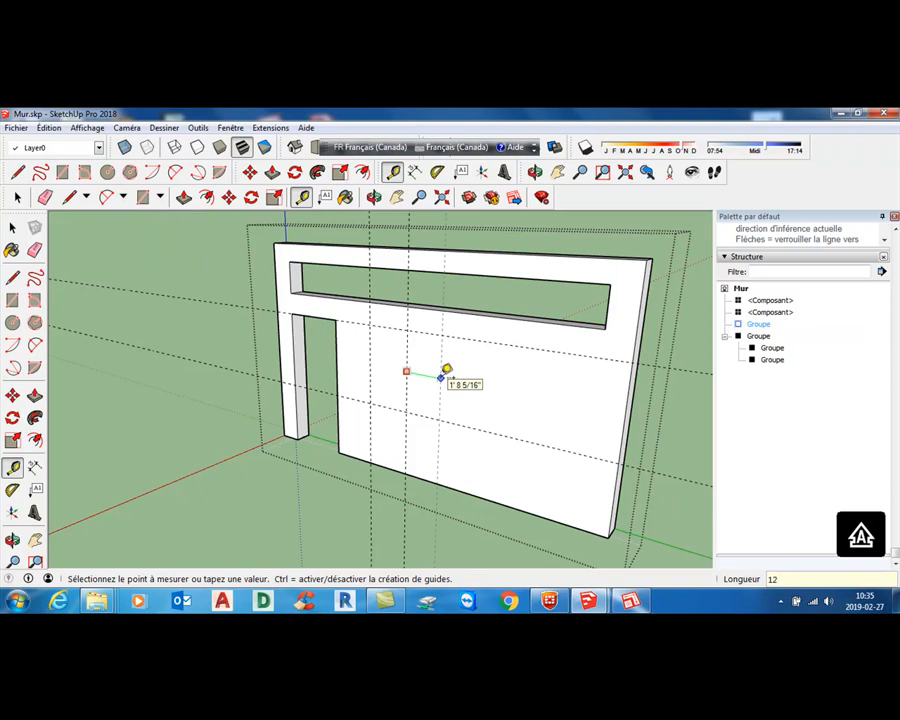
key("Return")
Step: Continue the vertical guides toward the far end of the wall at successive spacings of 24, 12 and 24 inches
left_click(426, 373)
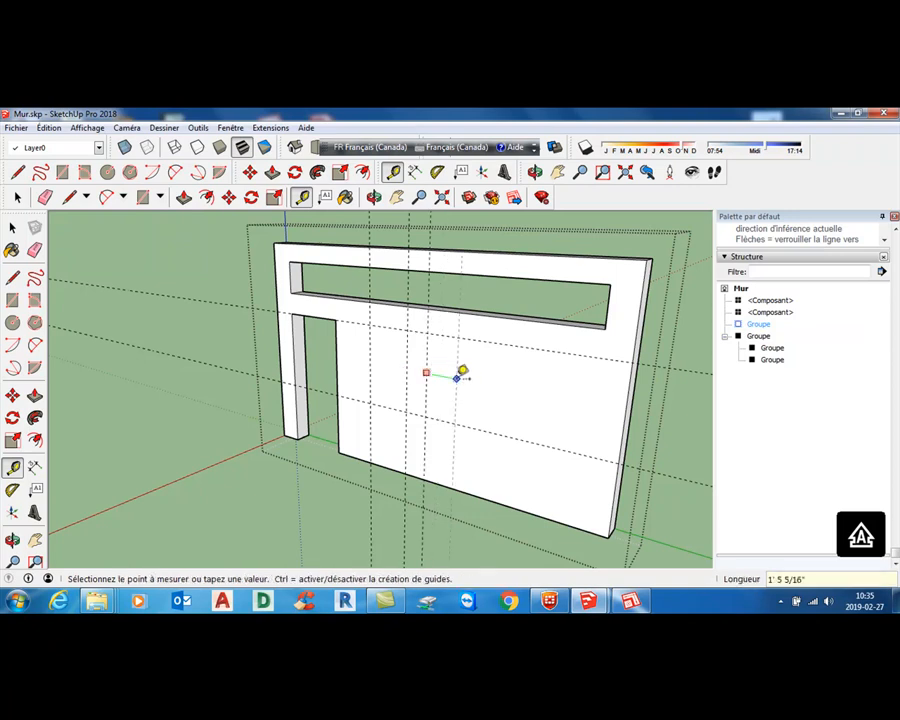
type("24")
key("Return")
left_click(468, 379)
type("12")
key("Return")
left_click(491, 381)
type("27,19")
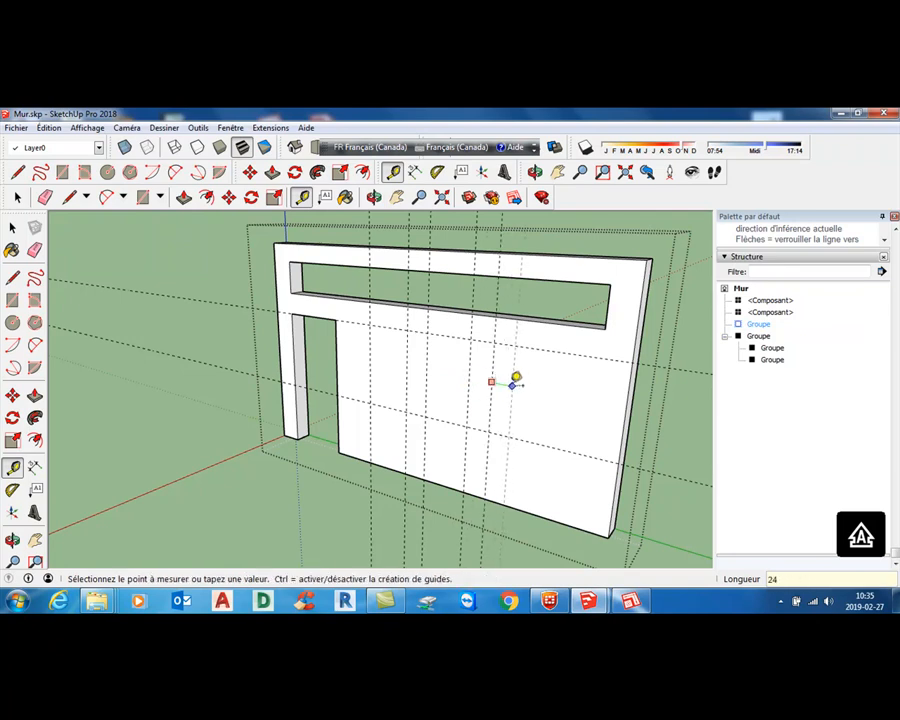
type("4")
key("Return")
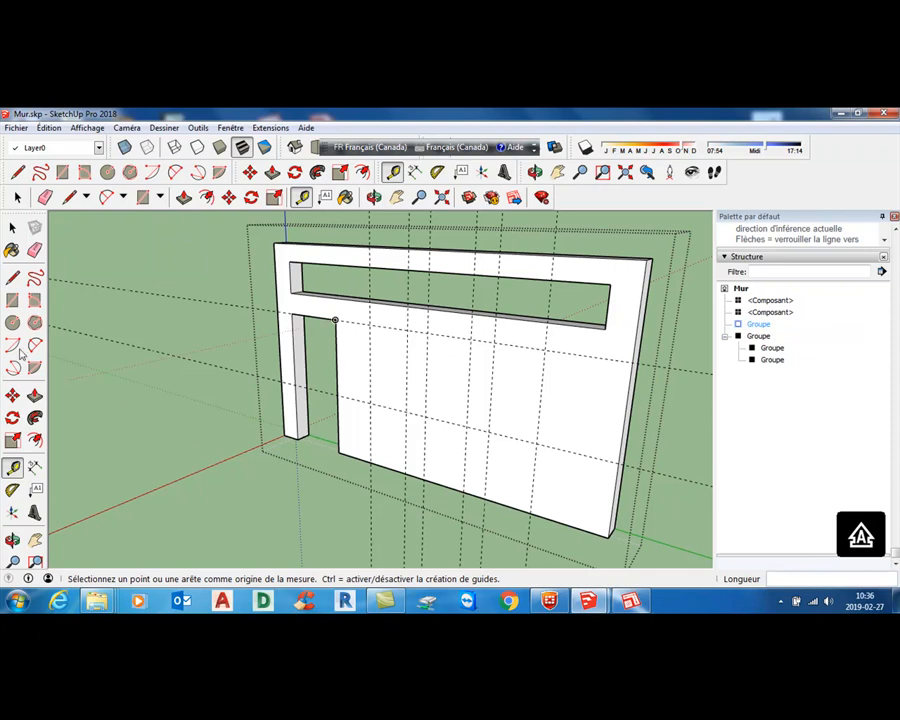
Step: Draw a 3' 8" by 2' rectangle between the guide intersections nearest the door opening
left_click(12, 300)
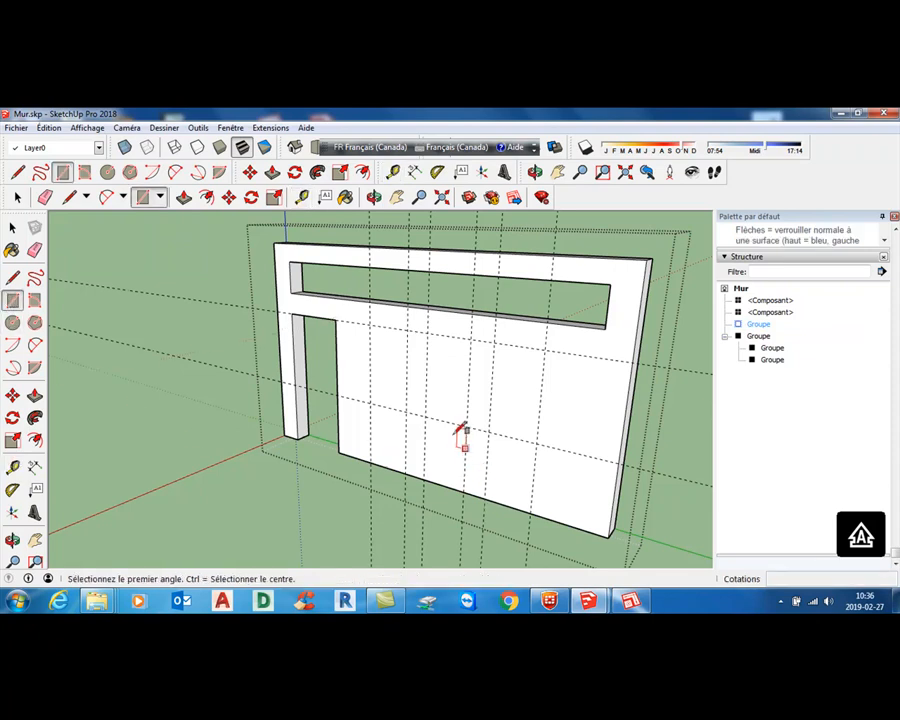
left_click(369, 409)
left_click(407, 325)
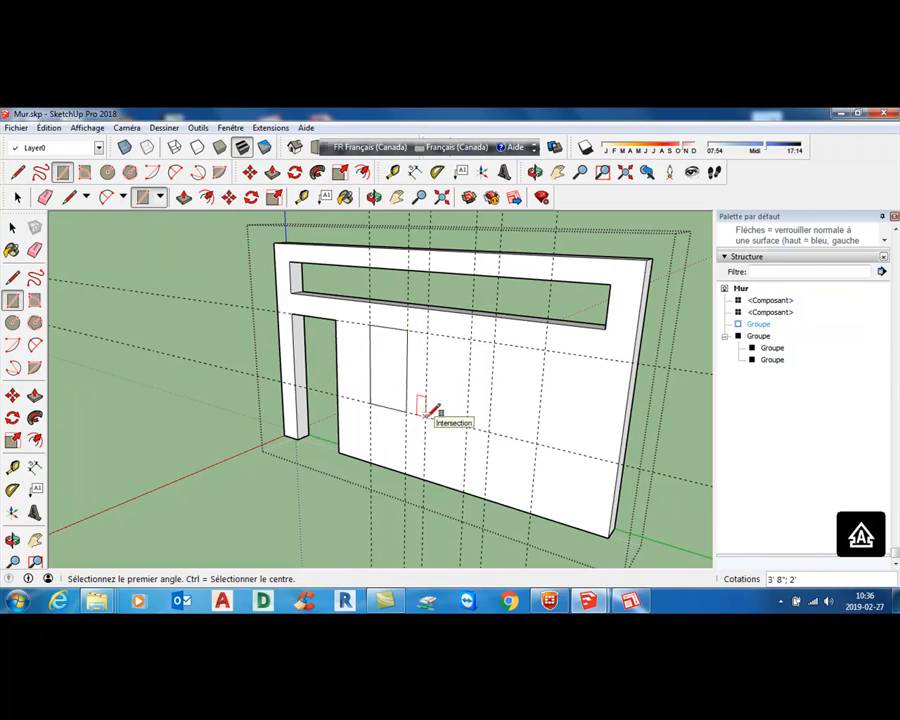
Step: Copy the rectangle twice along the wall at 3' intervals, aligning each copy with the guide intersections
left_click(12, 228)
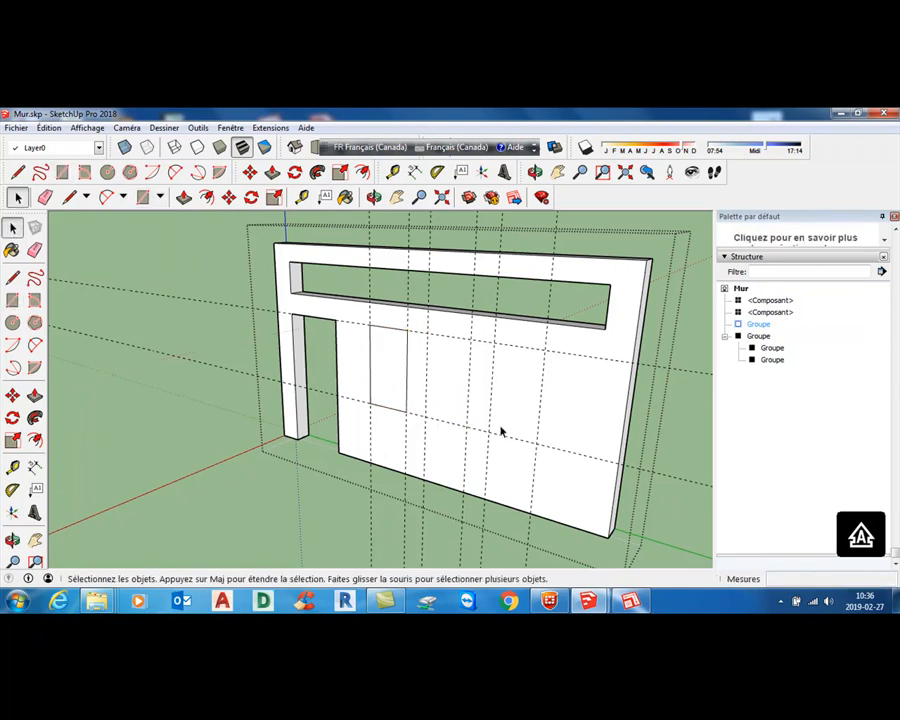
left_click(380, 381)
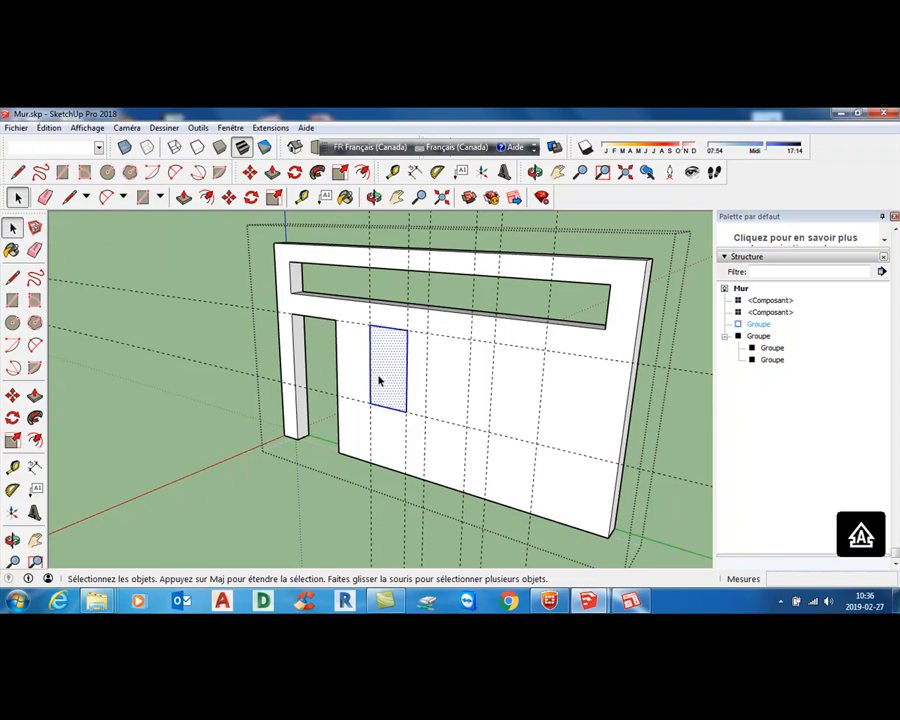
left_click(229, 197)
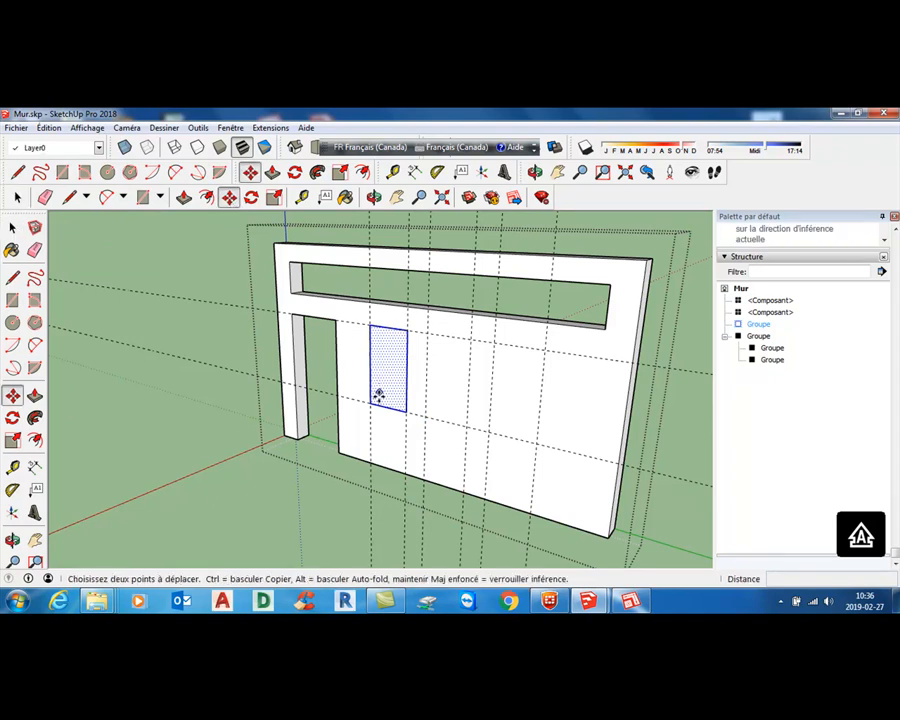
left_click(370, 408)
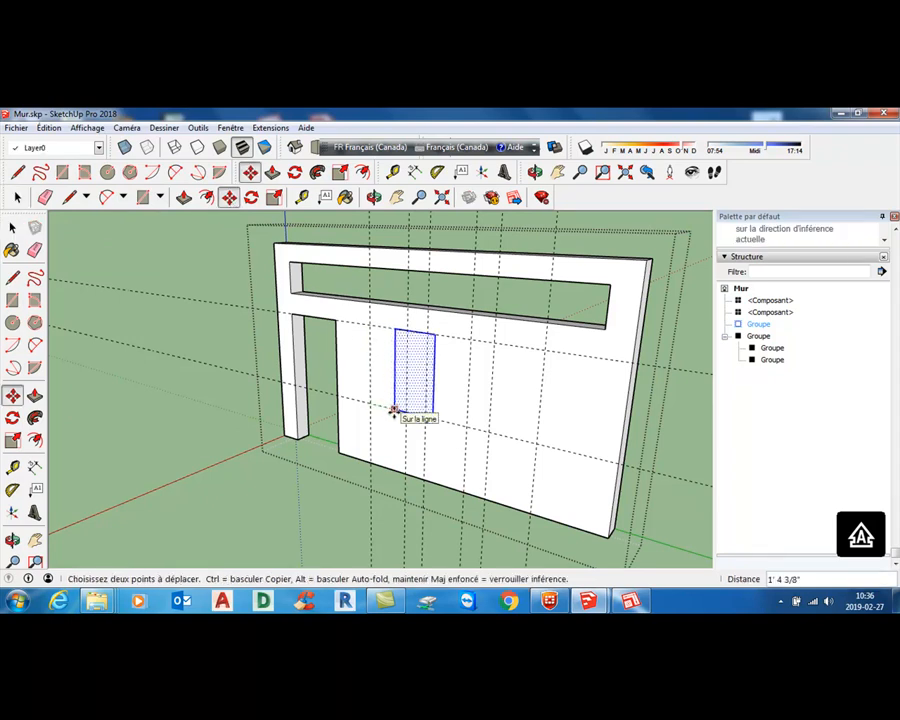
key("ctrl")
left_click(424, 419)
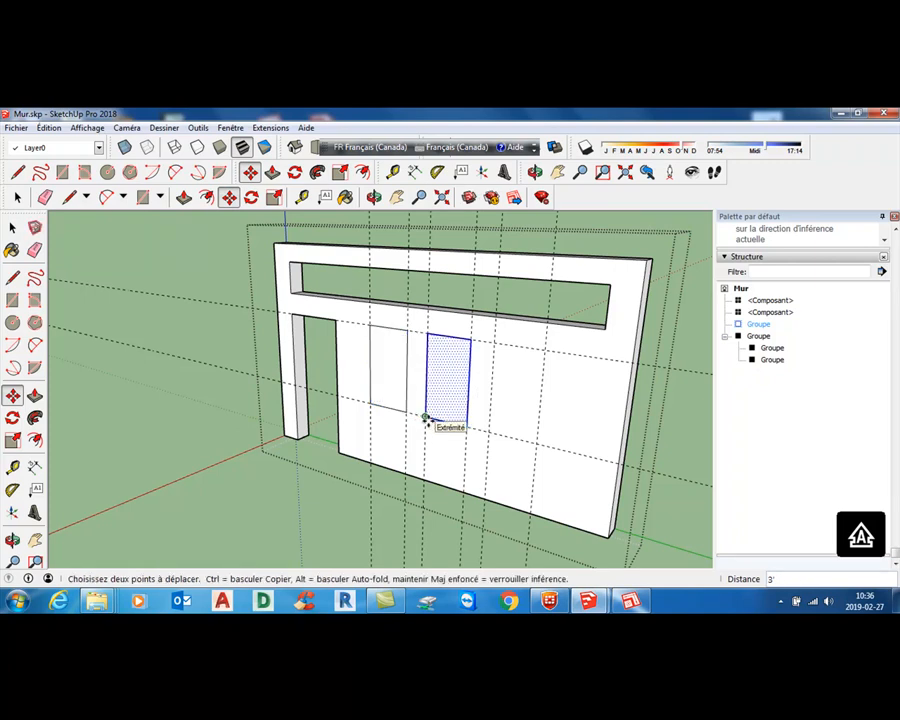
left_click(425, 419)
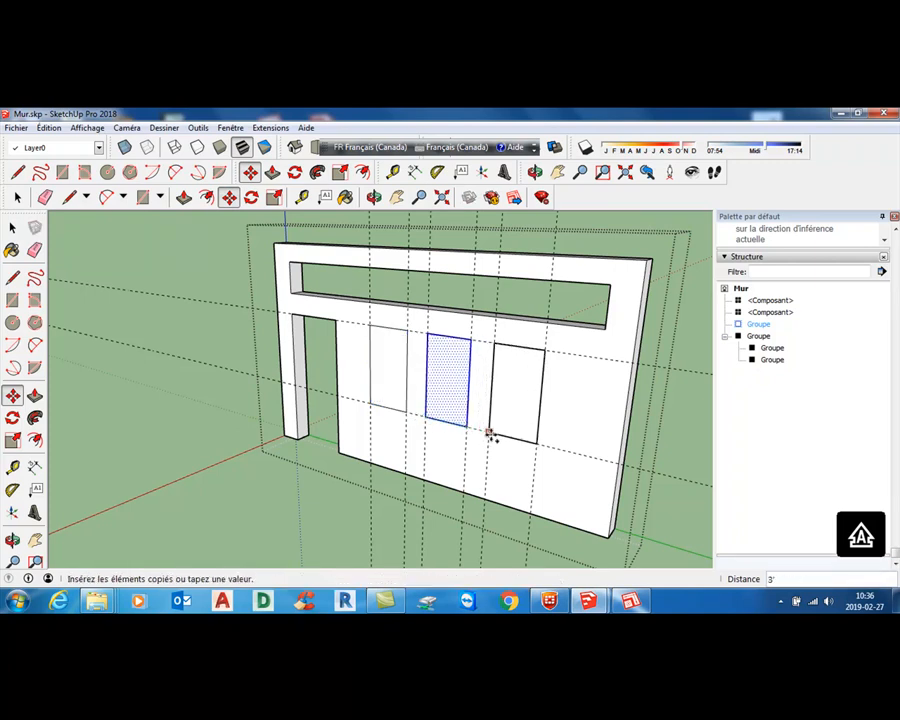
left_click(490, 437)
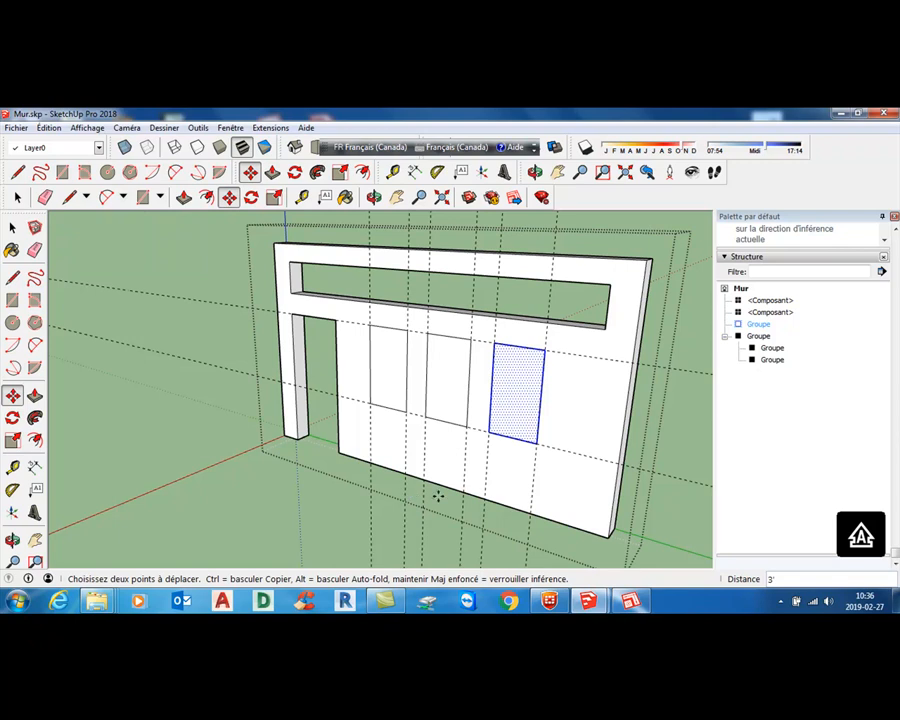
Step: Push the three rectangles 10 inches through the wall to cut window openings, and close the wall group
middle_click_drag(442, 422, 432, 438)
left_click(35, 395)
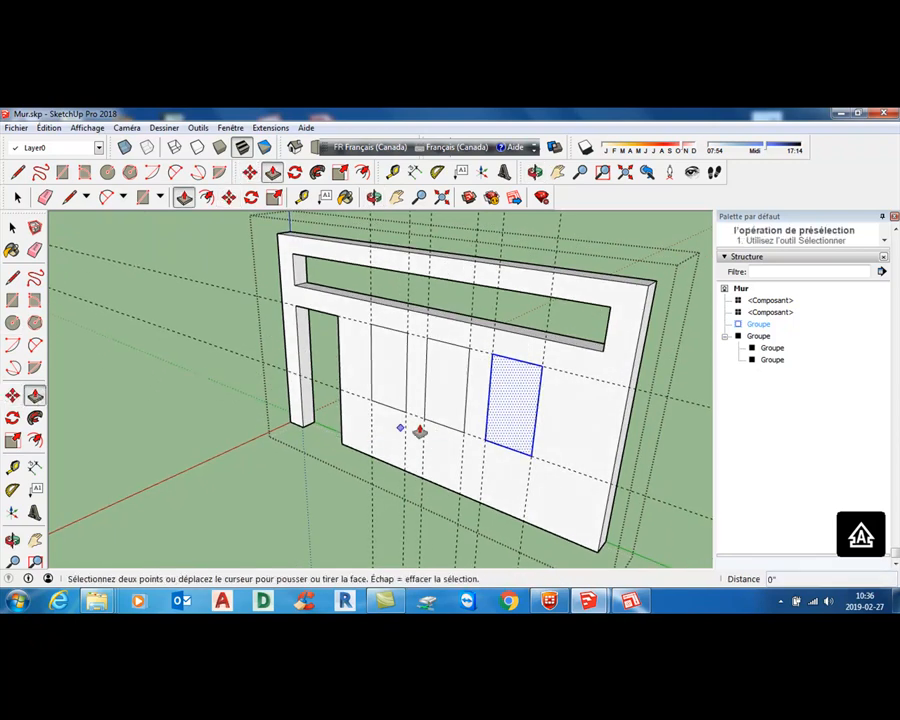
left_click(386, 374)
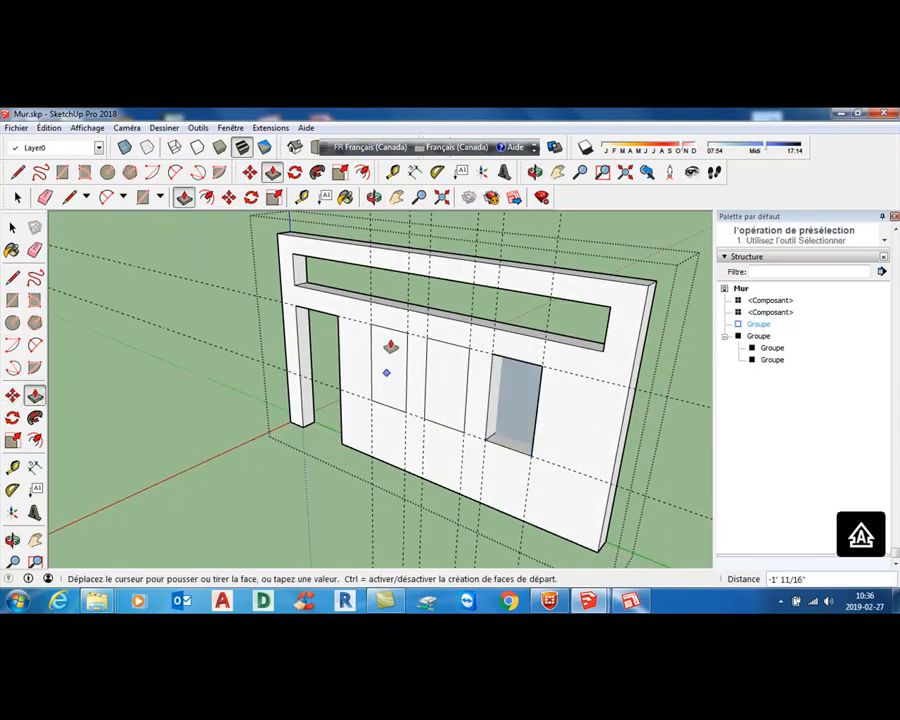
left_click(546, 268)
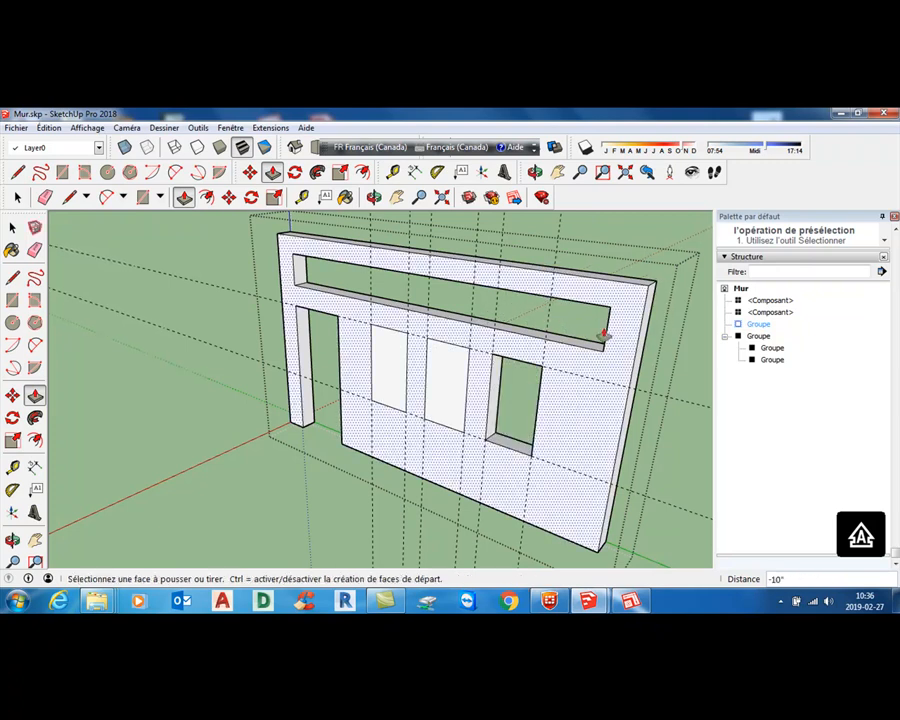
double_click(455, 390)
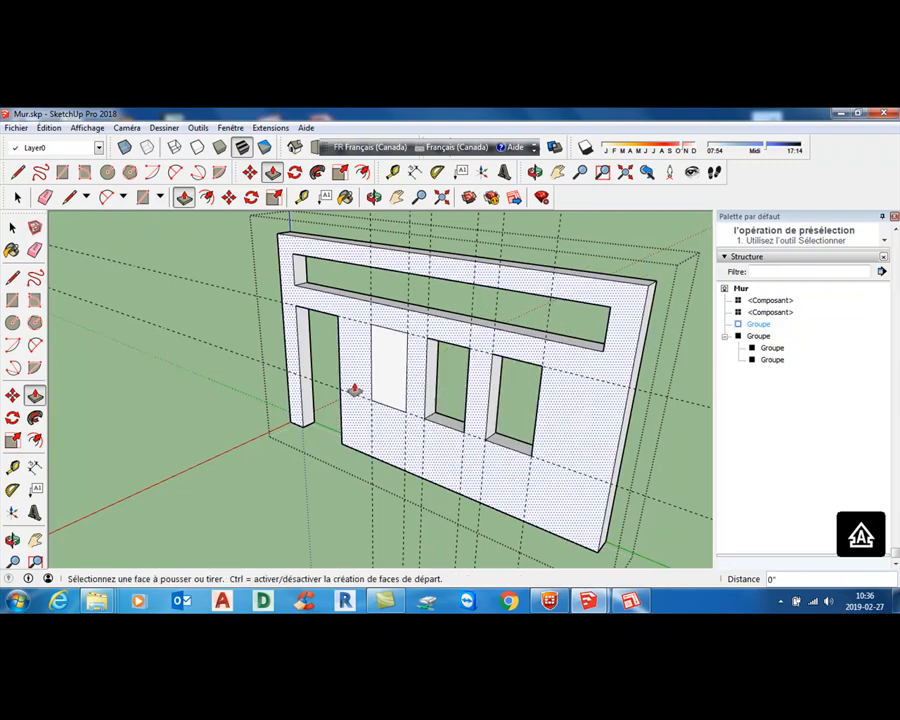
double_click(386, 381)
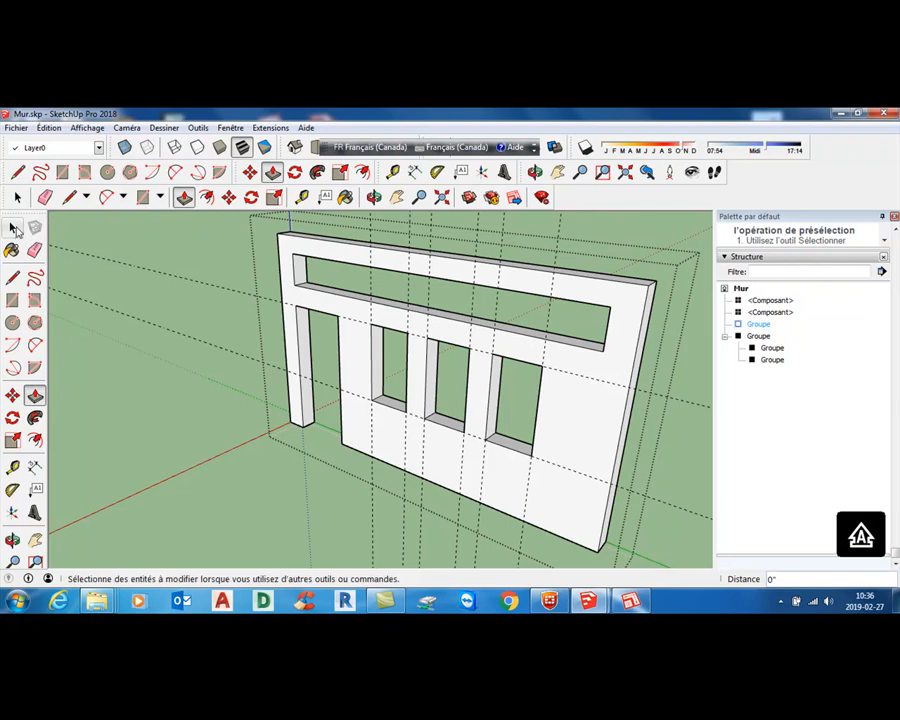
left_click(12, 228)
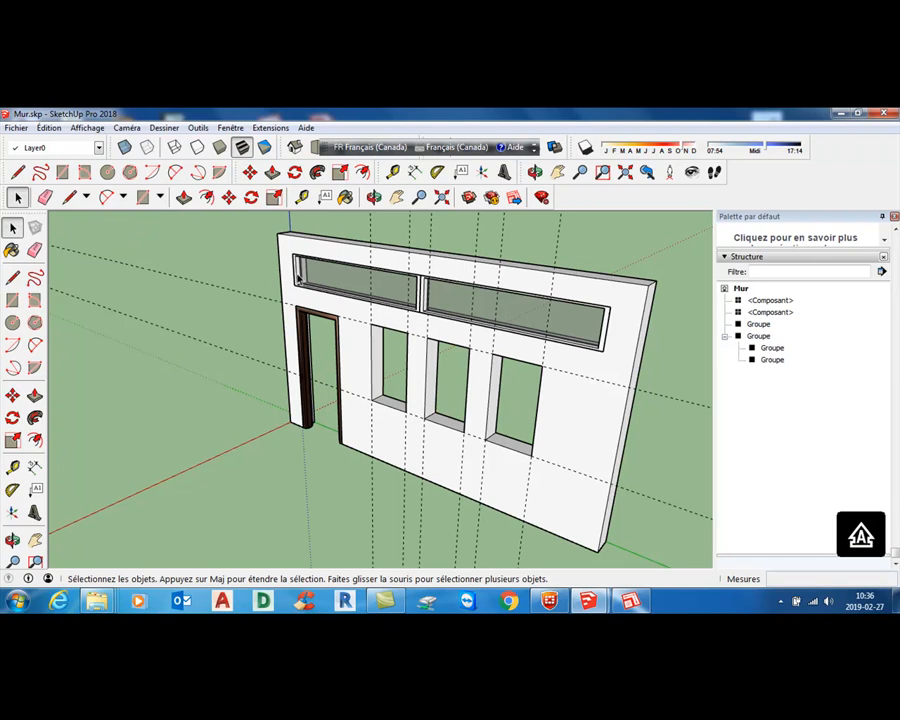
Step: Copy the upper window above the door to the lower corner of the first new opening
left_click(300, 278)
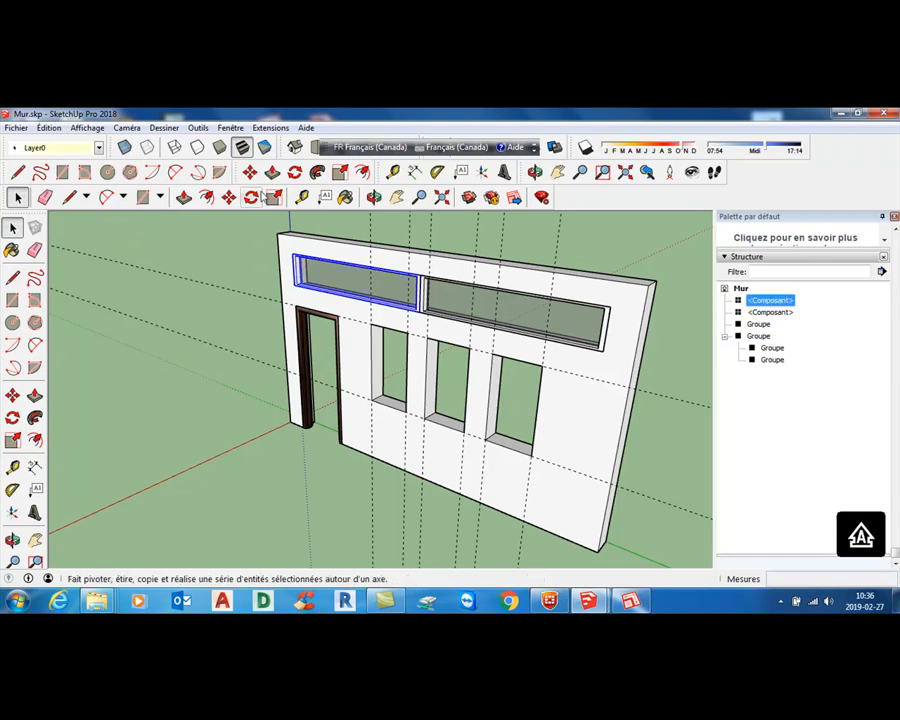
left_click(229, 197)
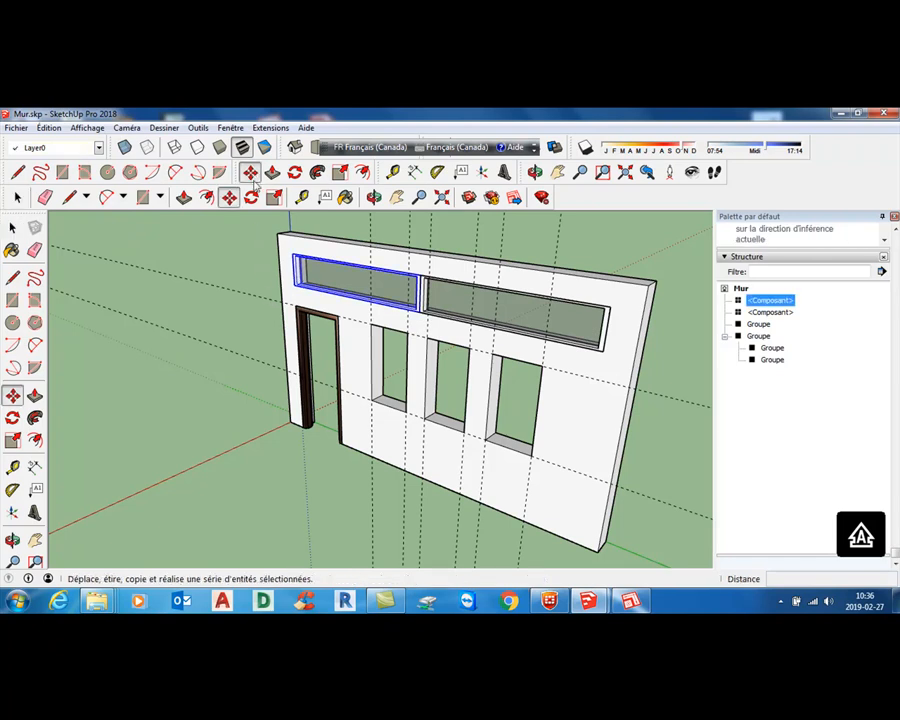
key("ctrl")
left_click(296, 287)
left_click(375, 401)
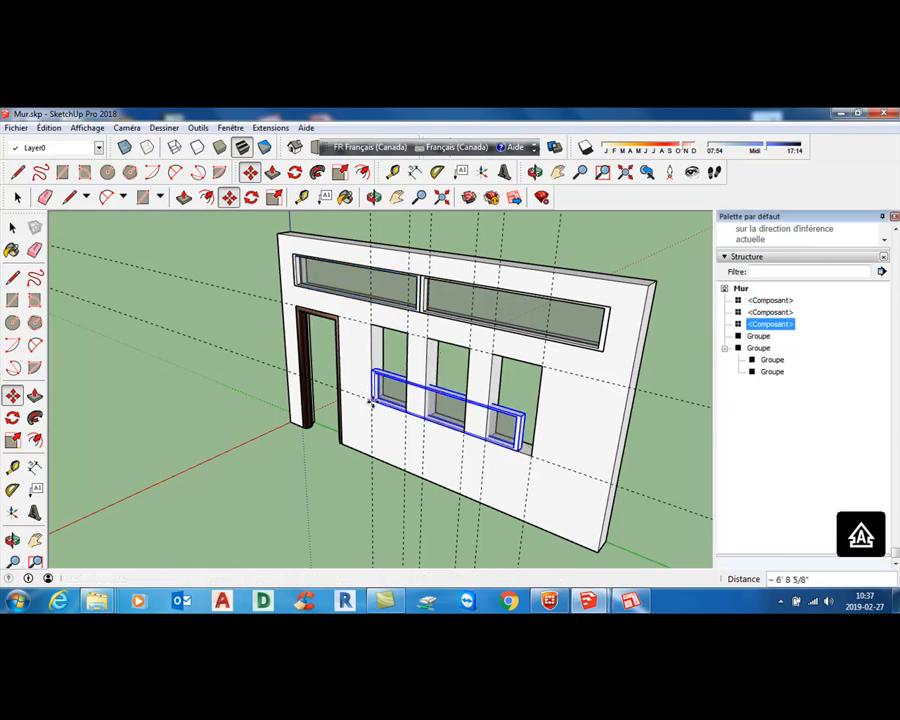
Step: Rotate the window copy about 89.2 degrees around its lower corner so it stands upright
left_click(296, 173)
left_click(372, 400)
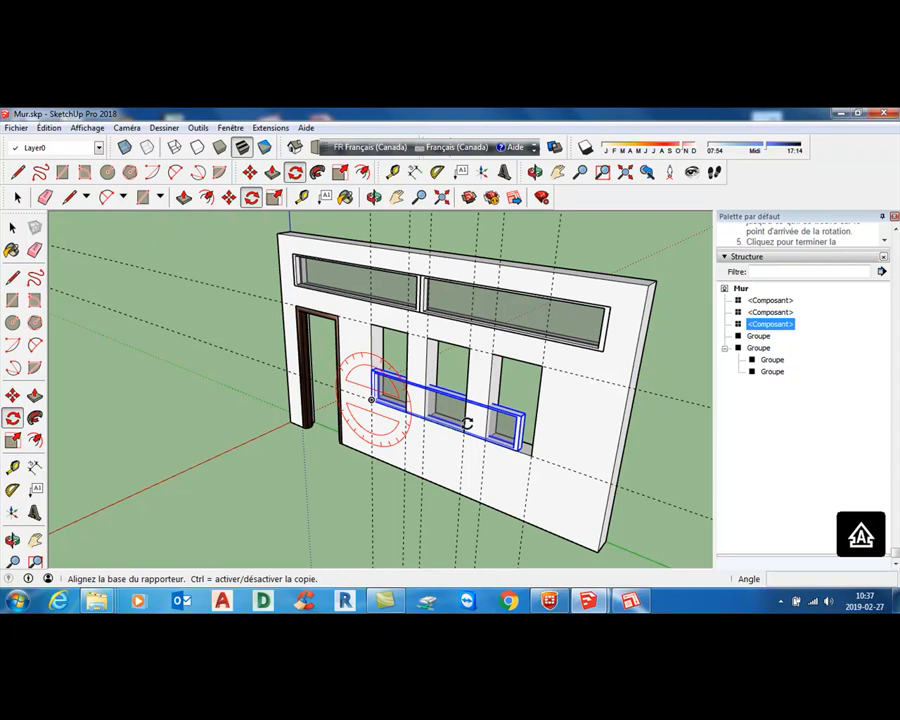
left_click(472, 433)
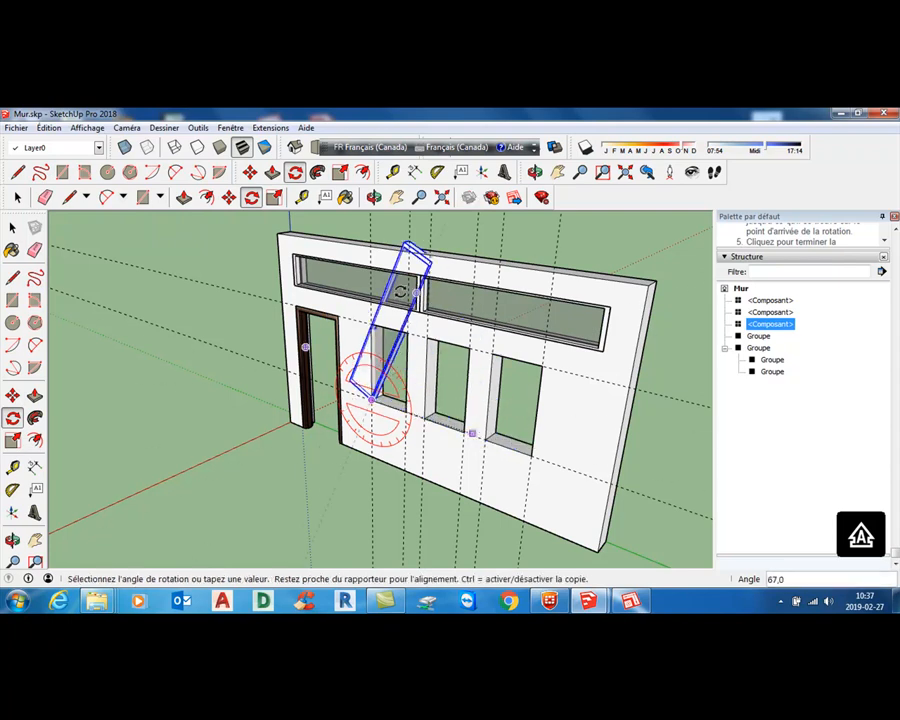
left_click(373, 265)
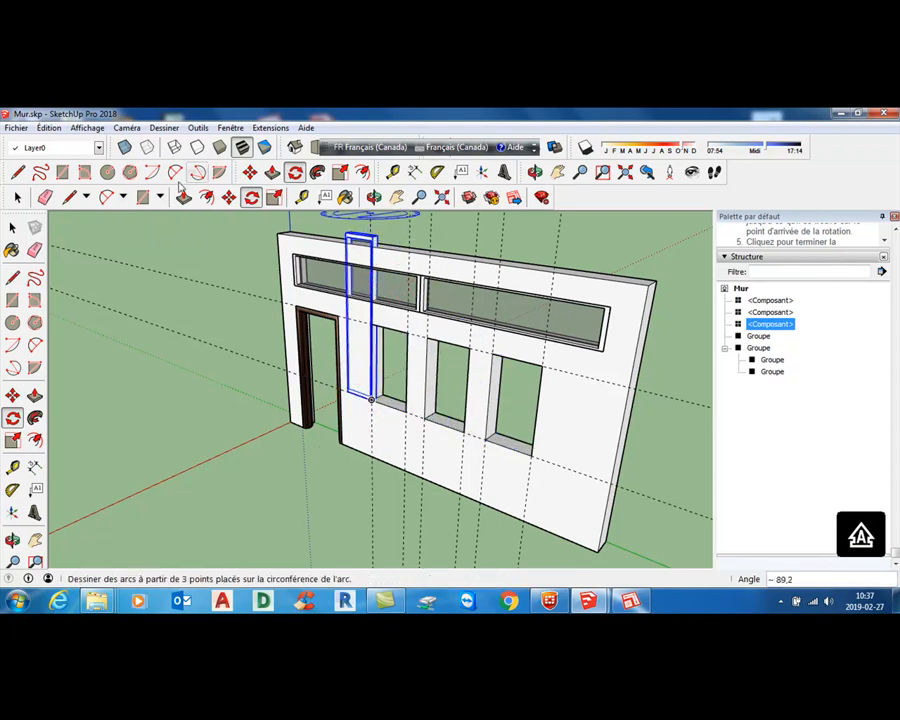
Step: Move the upright window copy by its lower corner to the lower corner of the first new opening
left_click(229, 197)
scroll(362, 395, "up", 5)
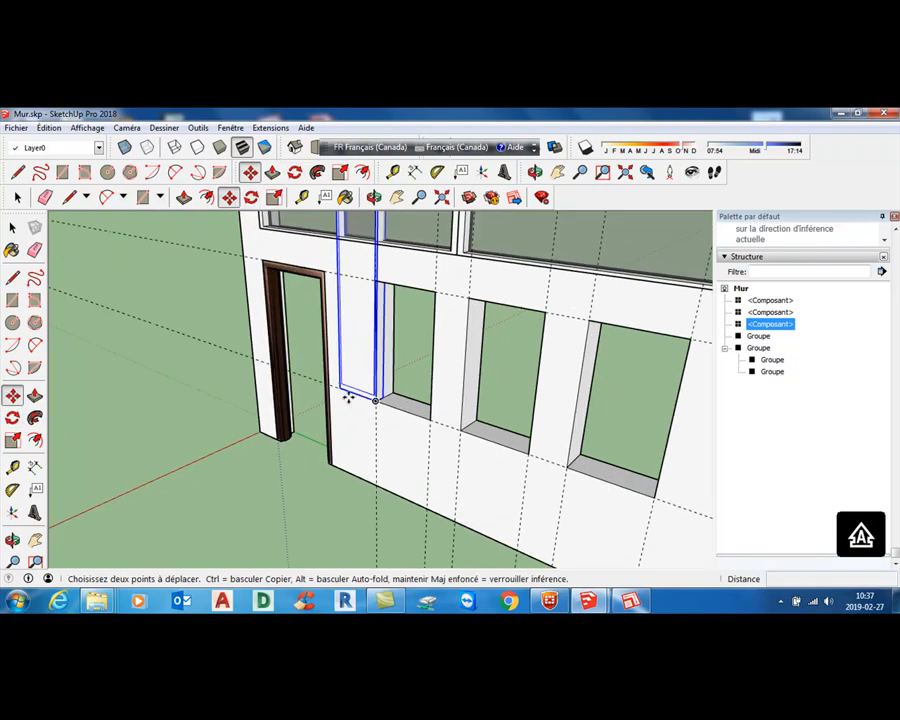
left_click(340, 387)
left_click(394, 402)
Step: Scale the upright window copy to fill the first new opening, about 1.30 in width and about 0.49 in height
left_click(274, 197)
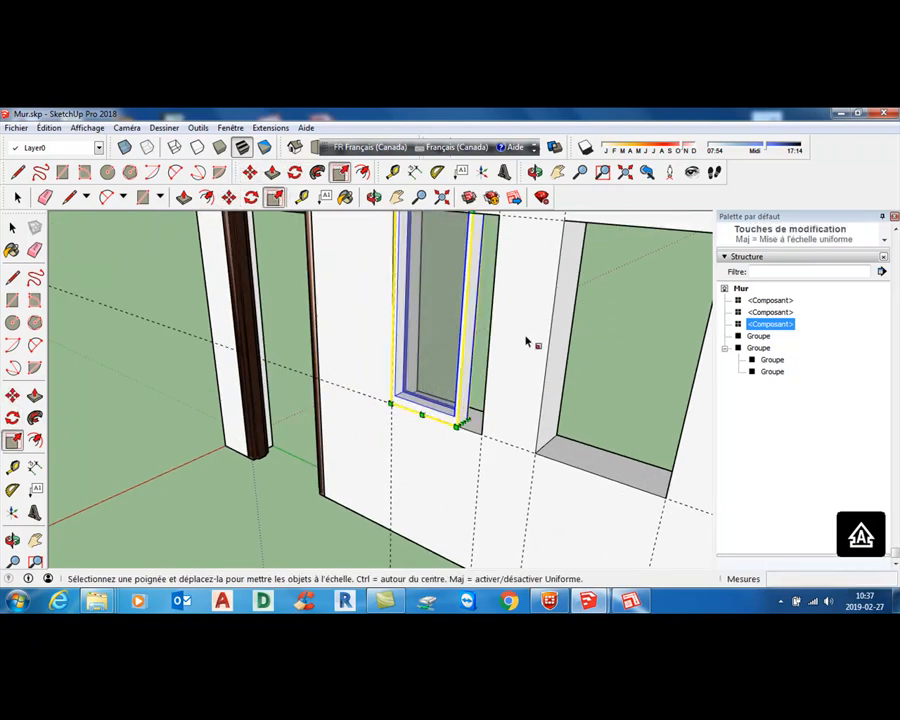
scroll(492, 337, "down", 5)
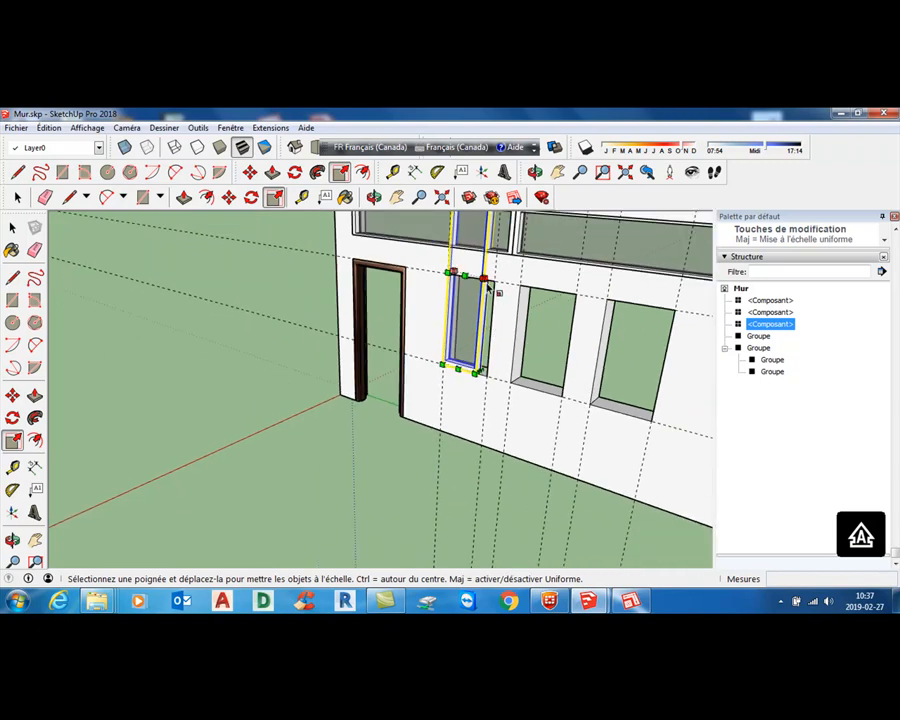
left_click(486, 282)
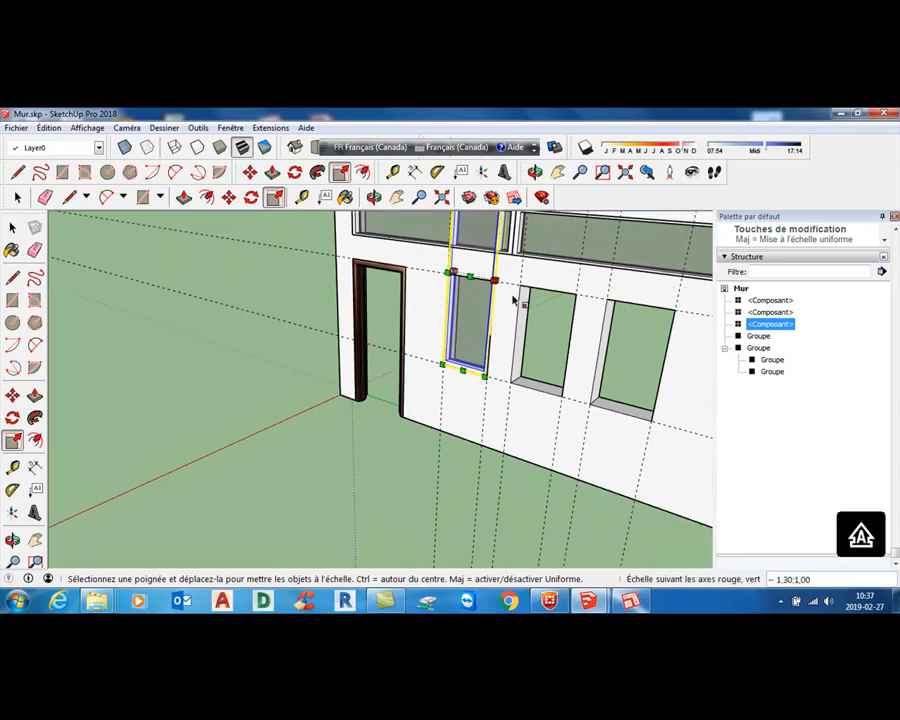
scroll(518, 318, "down", 2)
scroll(518, 319, "down", 2)
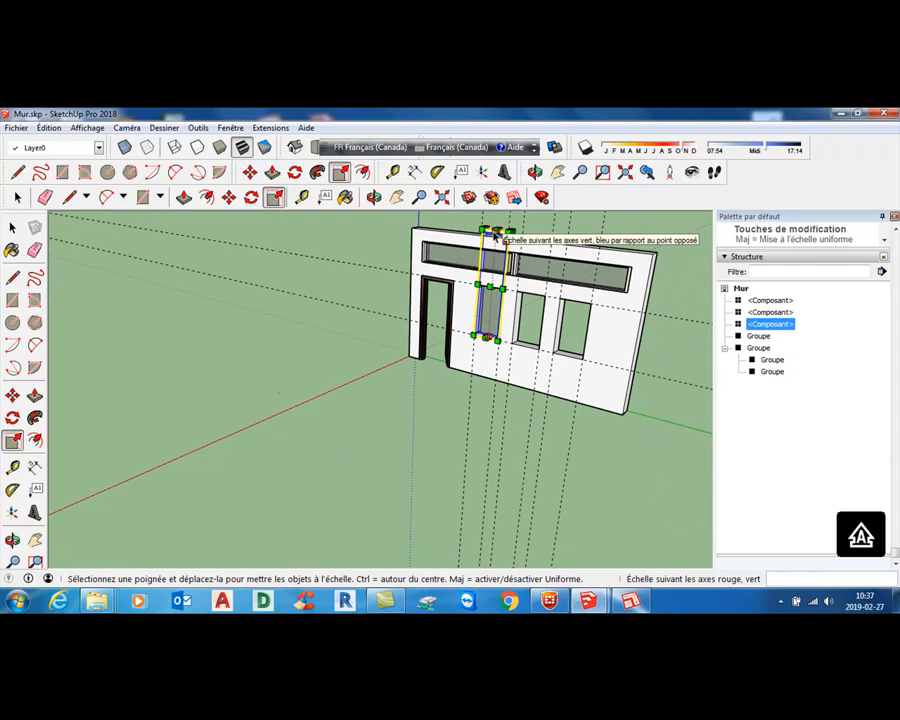
left_click_drag(494, 240, 491, 290)
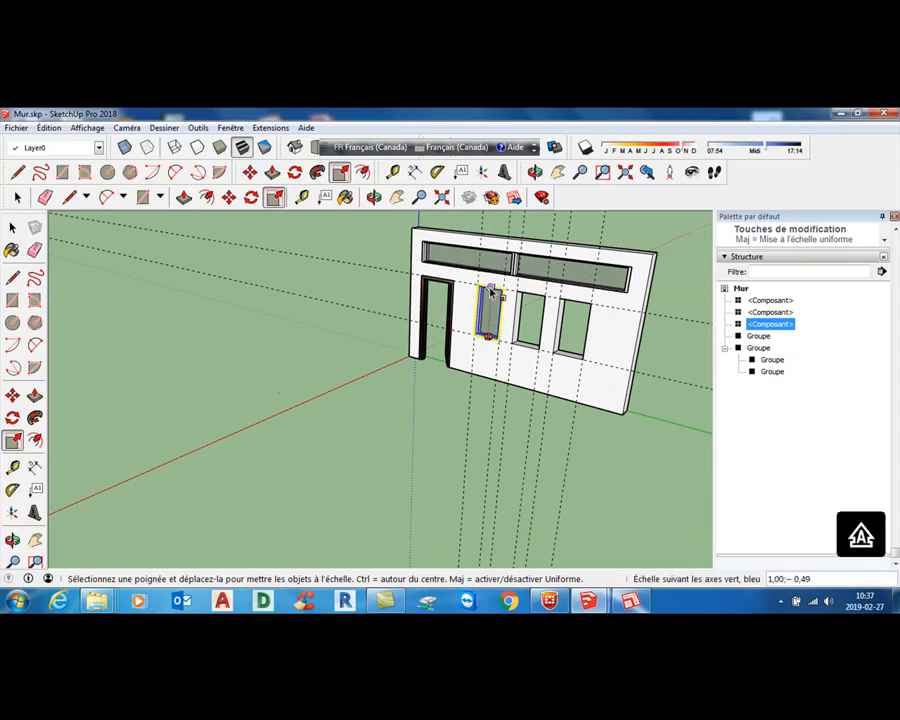
left_click(545, 374)
scroll(502, 338, "up", 3)
scroll(502, 338, "up", 2)
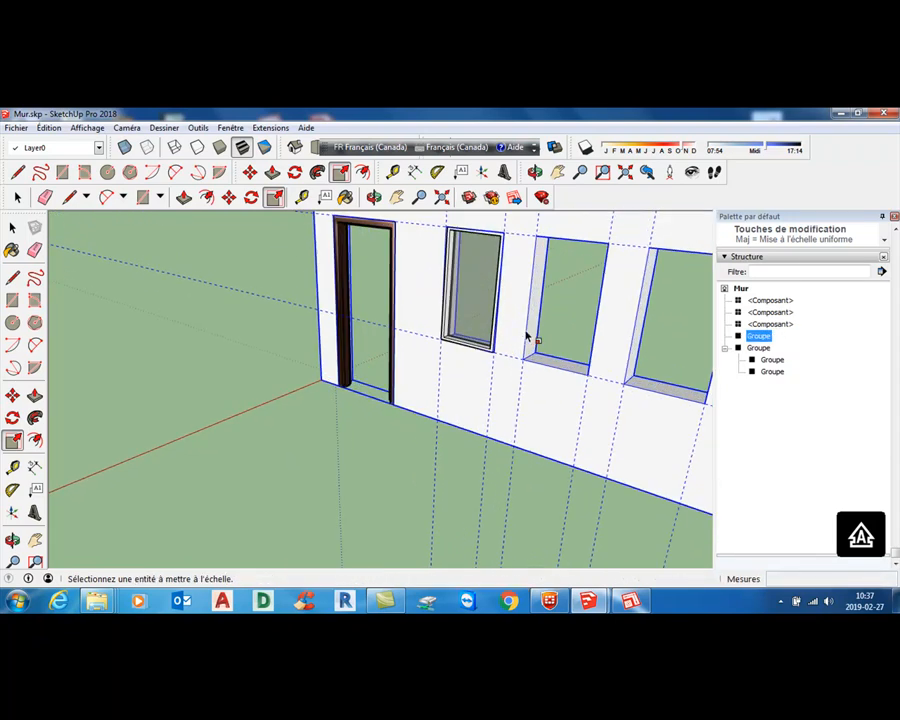
left_click(229, 197)
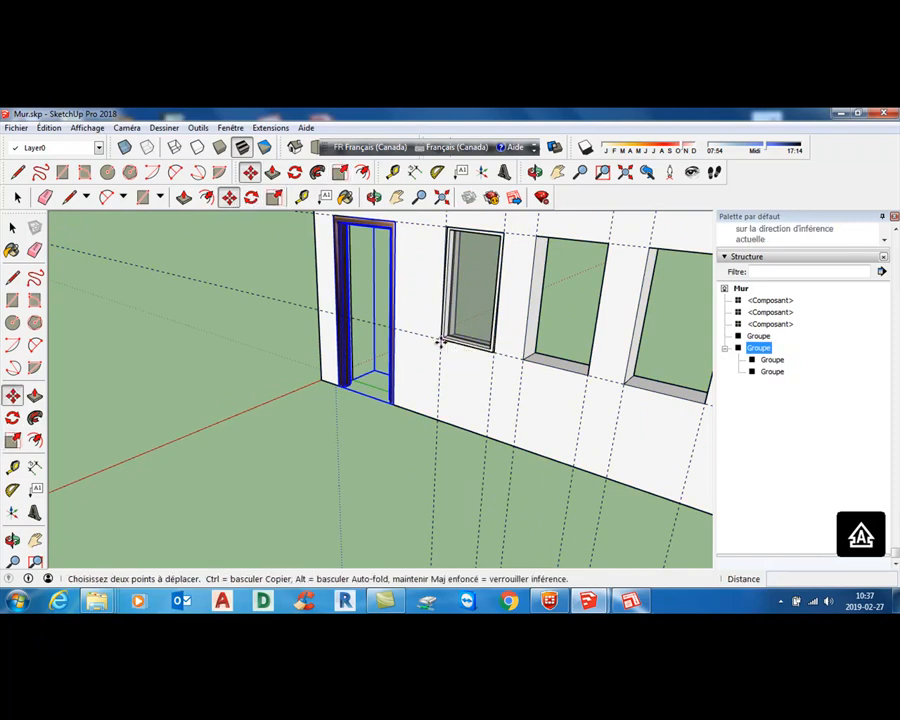
left_click(441, 342)
key("Escape")
Step: Copy the fitted window by its lower corner into the second and third new openings
left_click(12, 228)
left_click(463, 287)
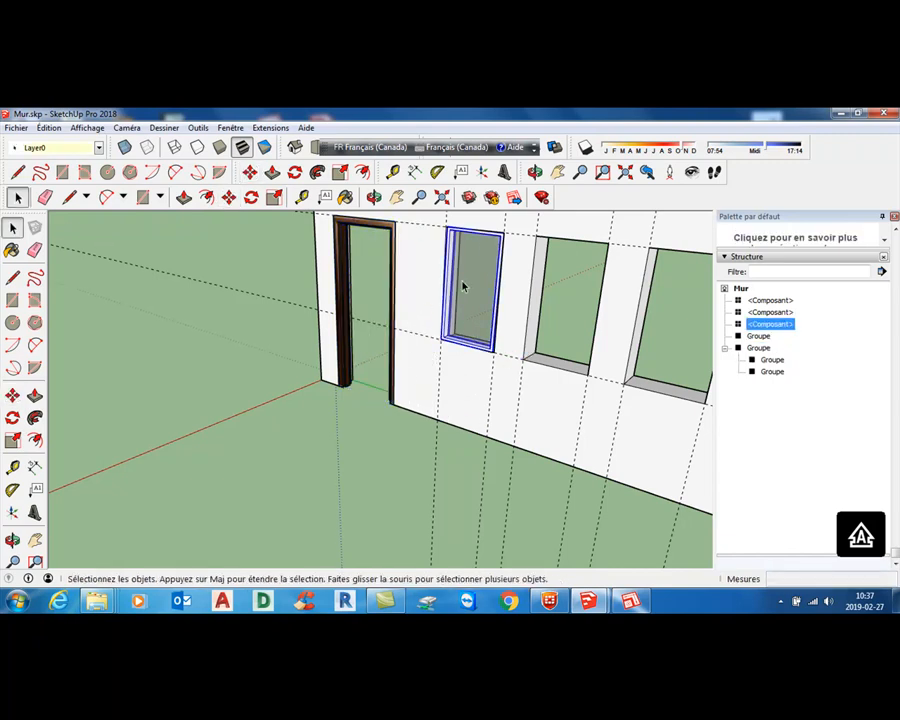
left_click(228, 197)
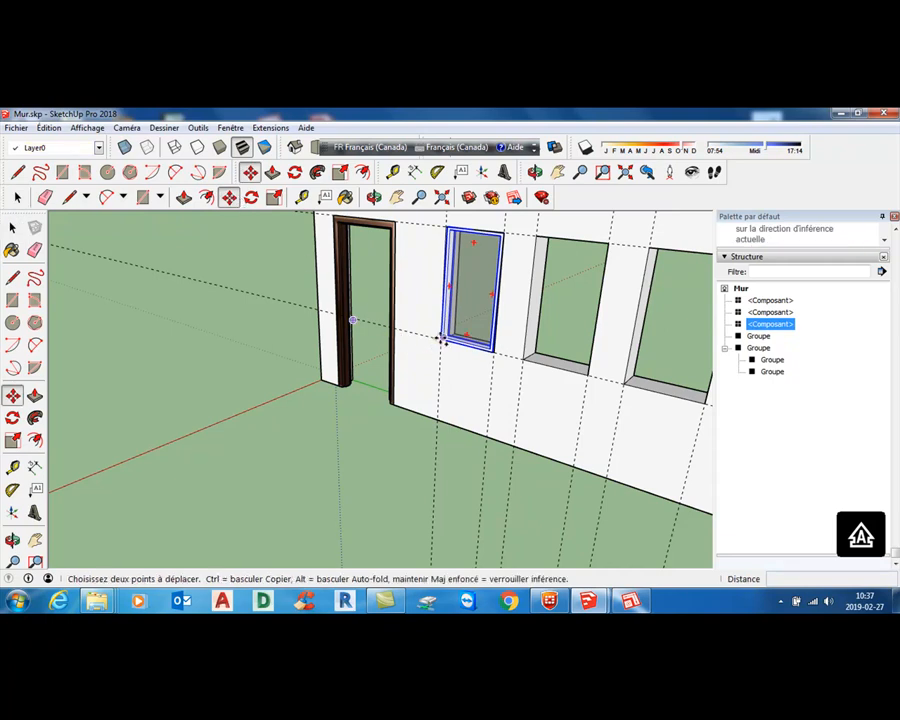
left_click(437, 341)
key("ctrl")
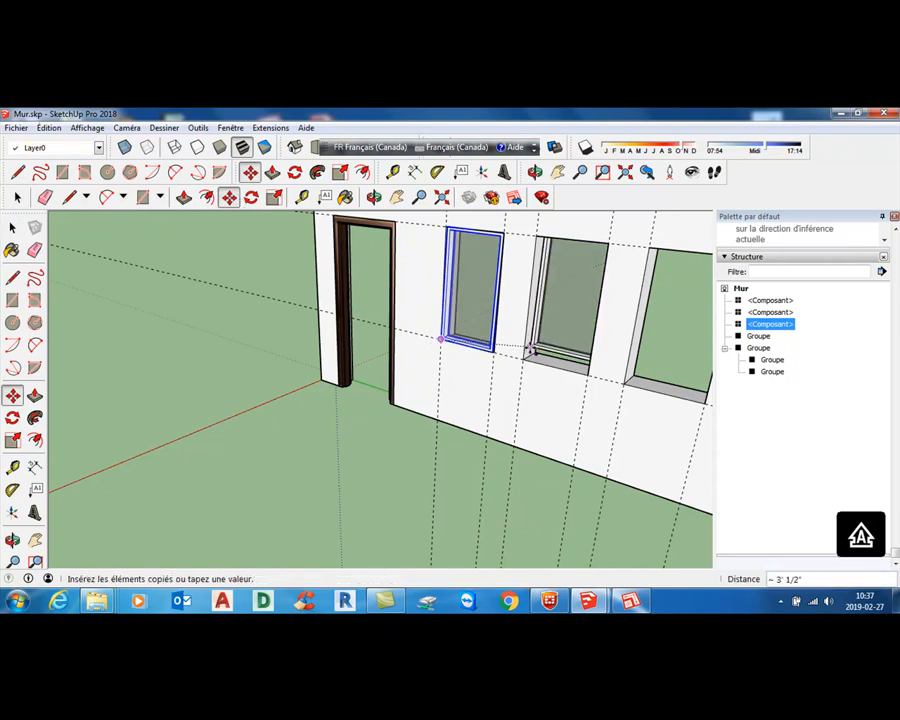
left_click(520, 356)
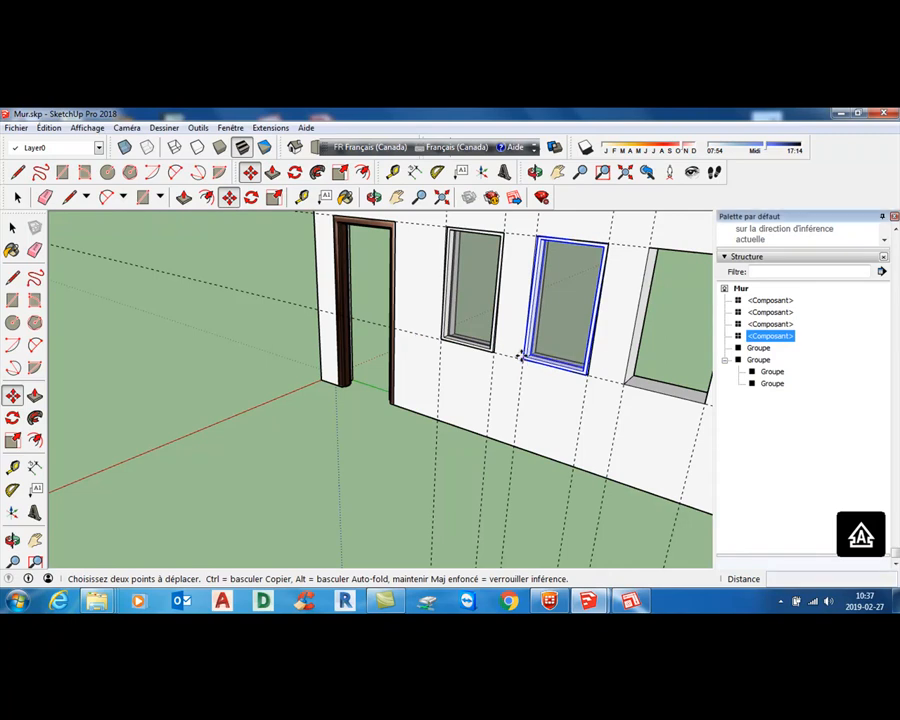
left_click(518, 354)
left_click(625, 390)
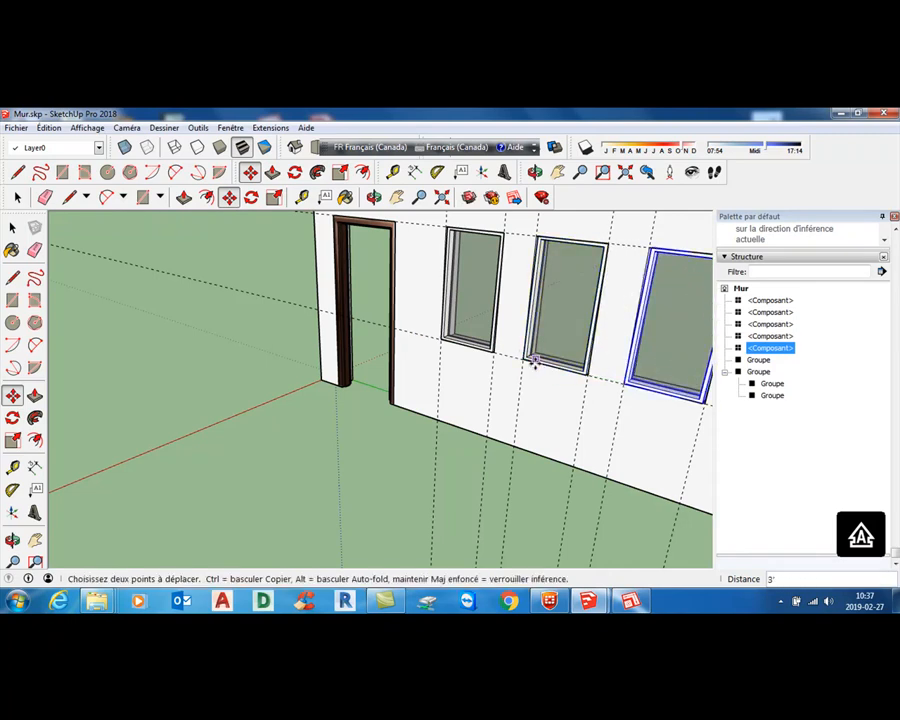
Step: Rename the wall group as MURS EXT in the model structure
scroll(541, 368, "down", 5)
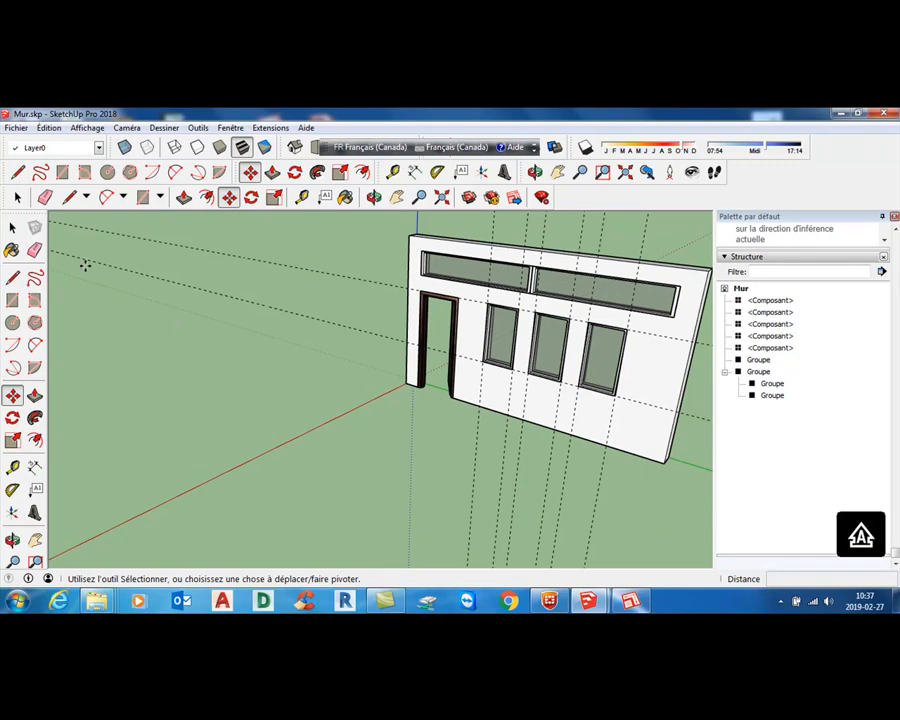
scroll(215, 311, "down", 2)
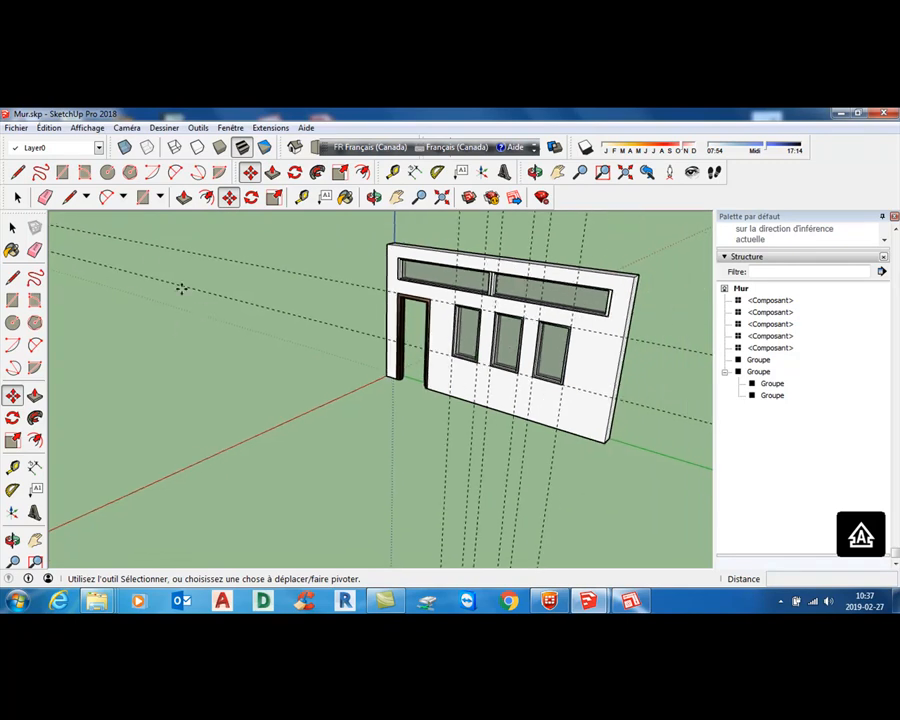
left_click(17, 228)
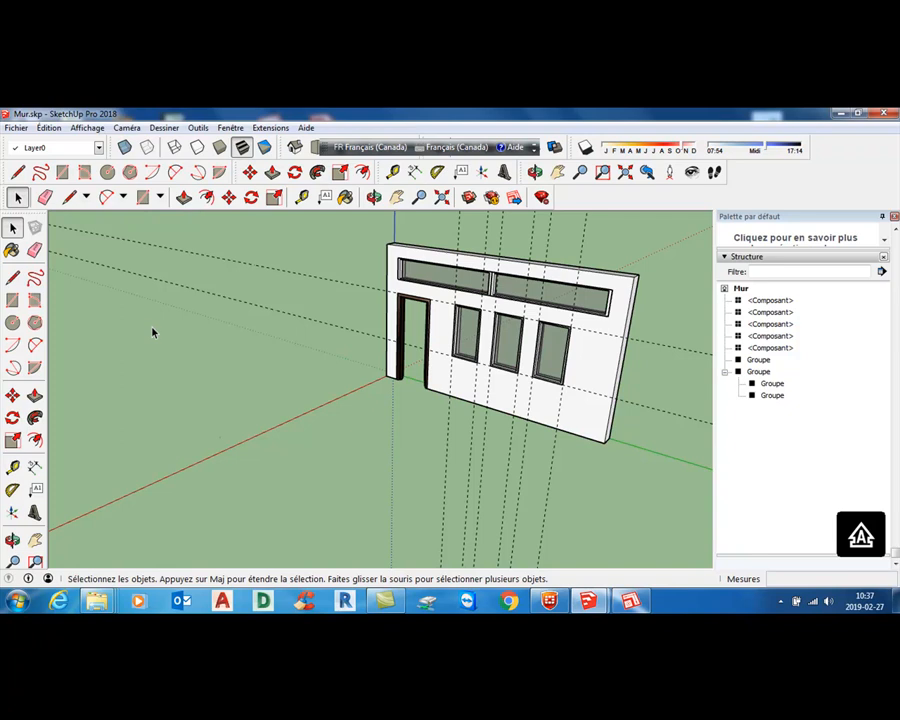
left_click(619, 279)
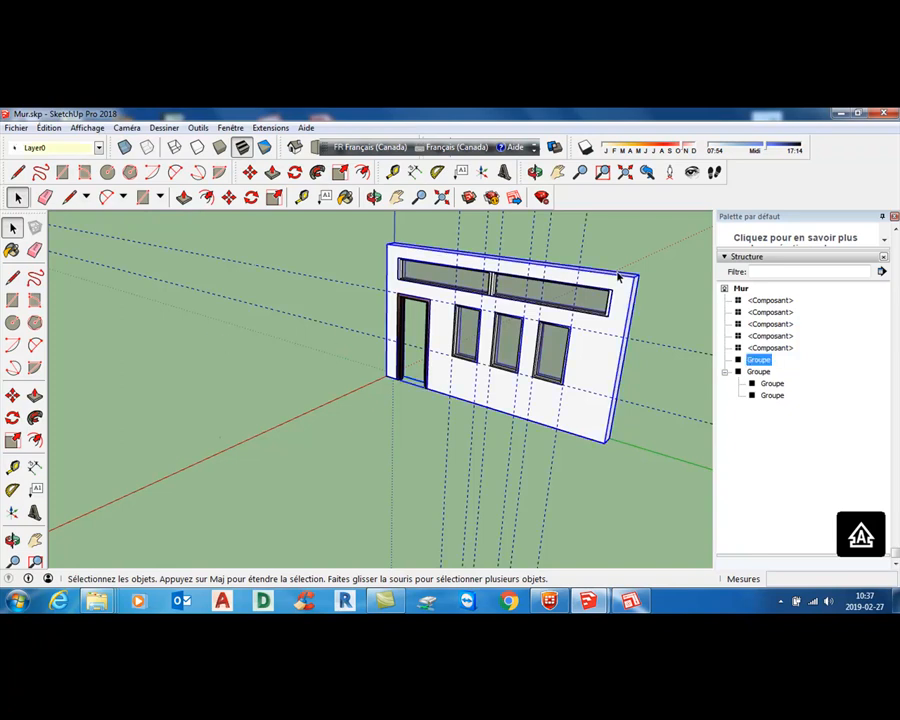
right_click(760, 362)
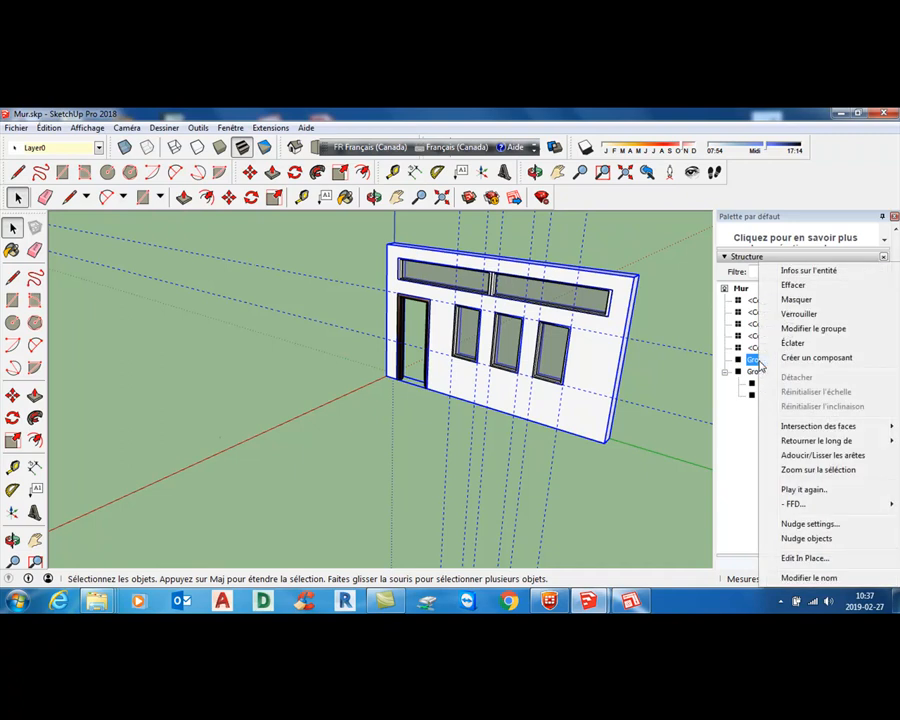
left_click(856, 577)
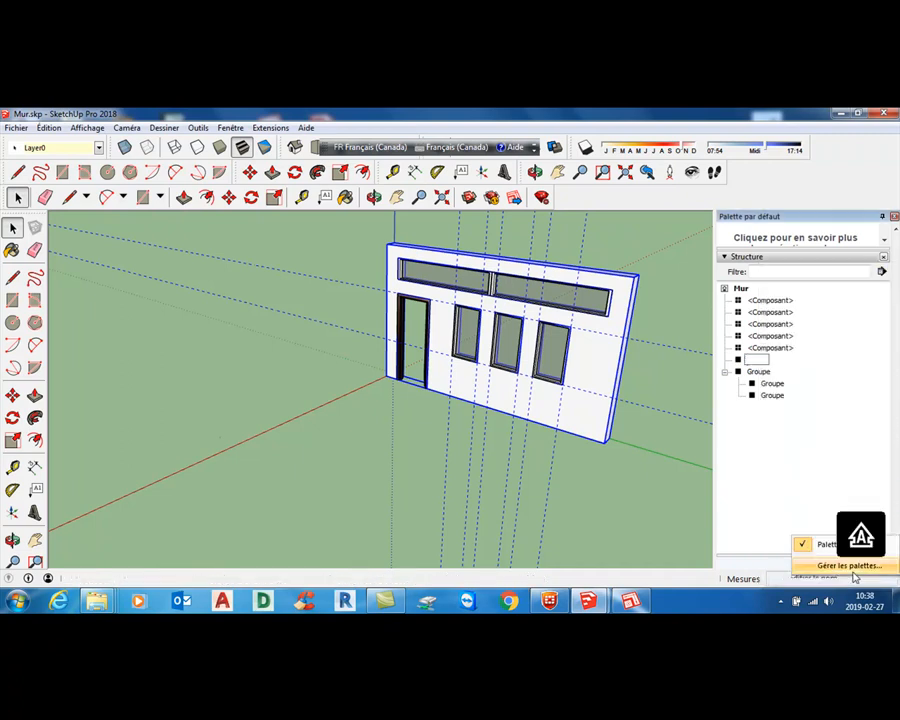
type("MURS EXT")
key("Return")
left_click(613, 517)
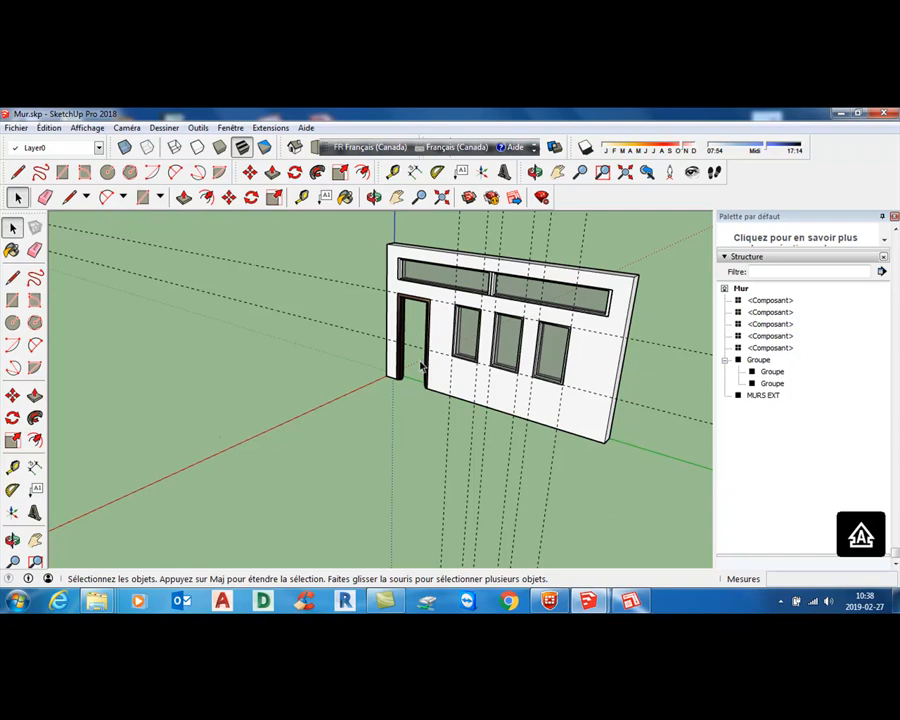
left_click(466, 333)
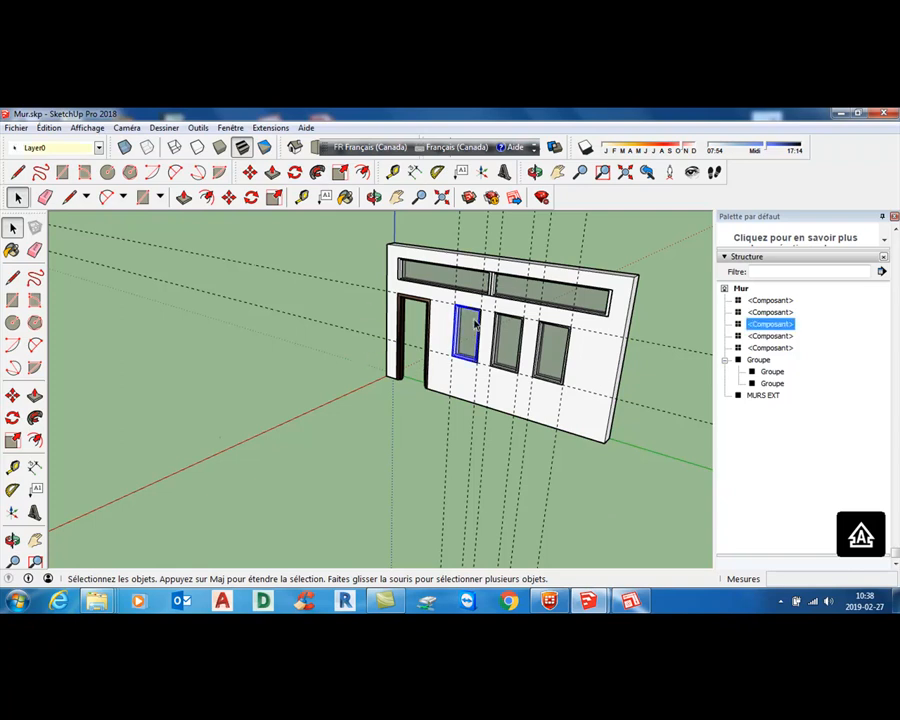
left_click(520, 293)
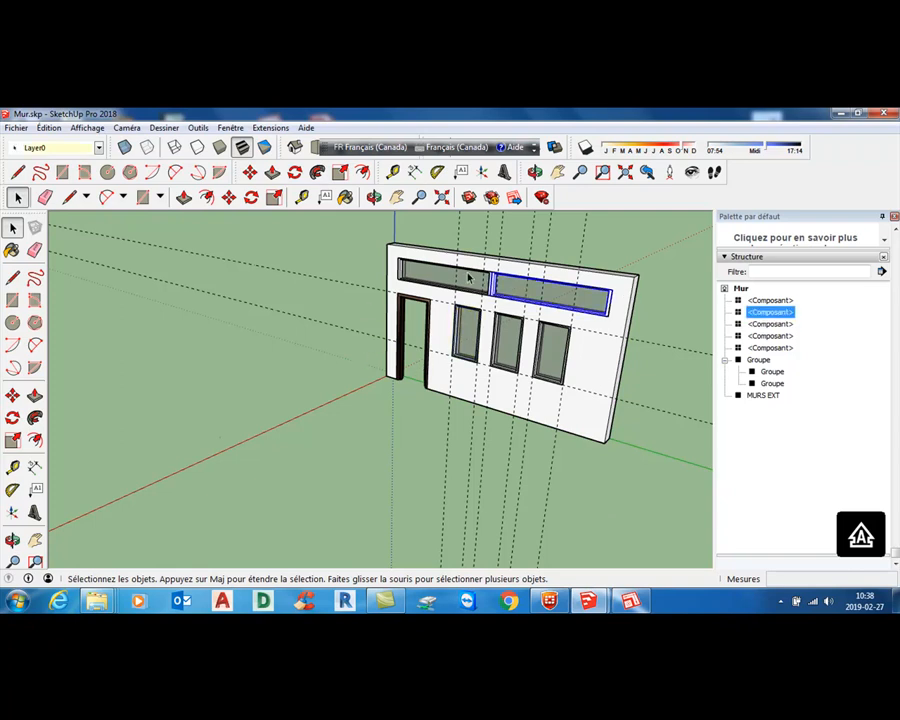
left_click(466, 276)
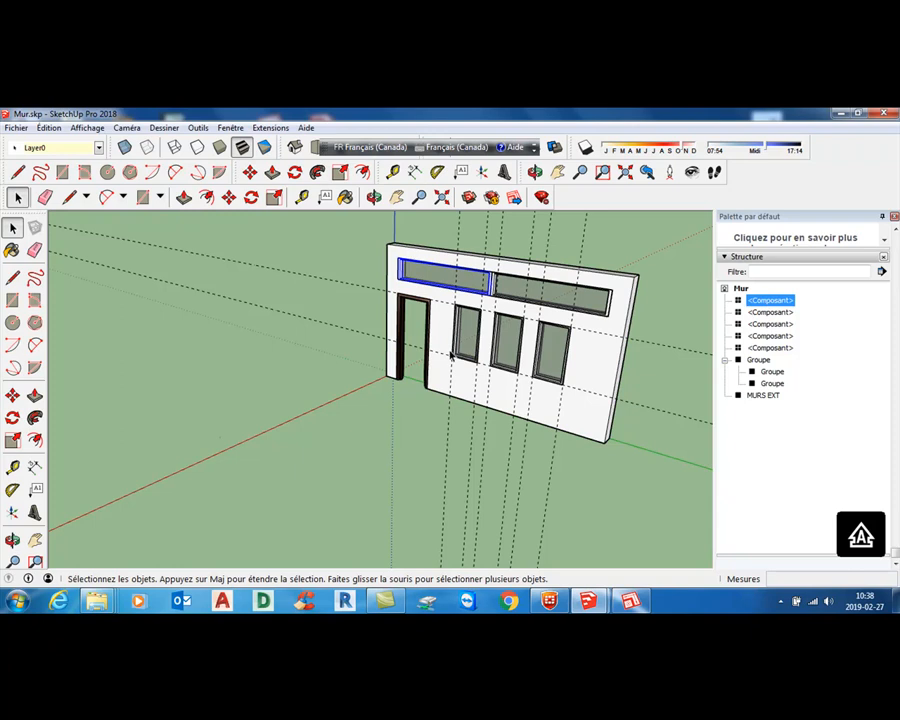
left_click(271, 360)
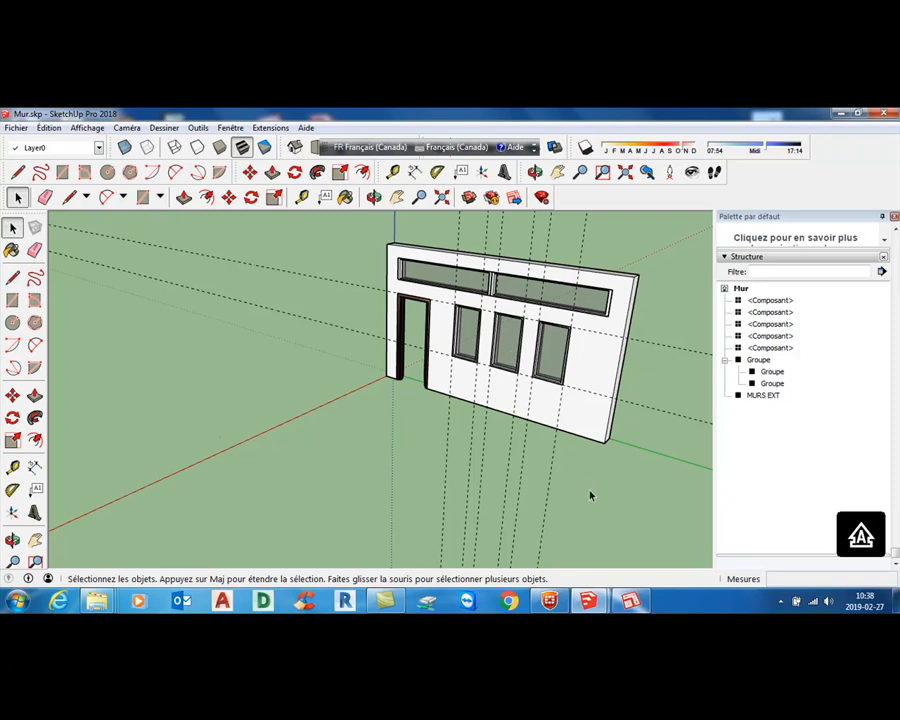
Step: Delete all the construction guides around the wall
left_click(552, 490)
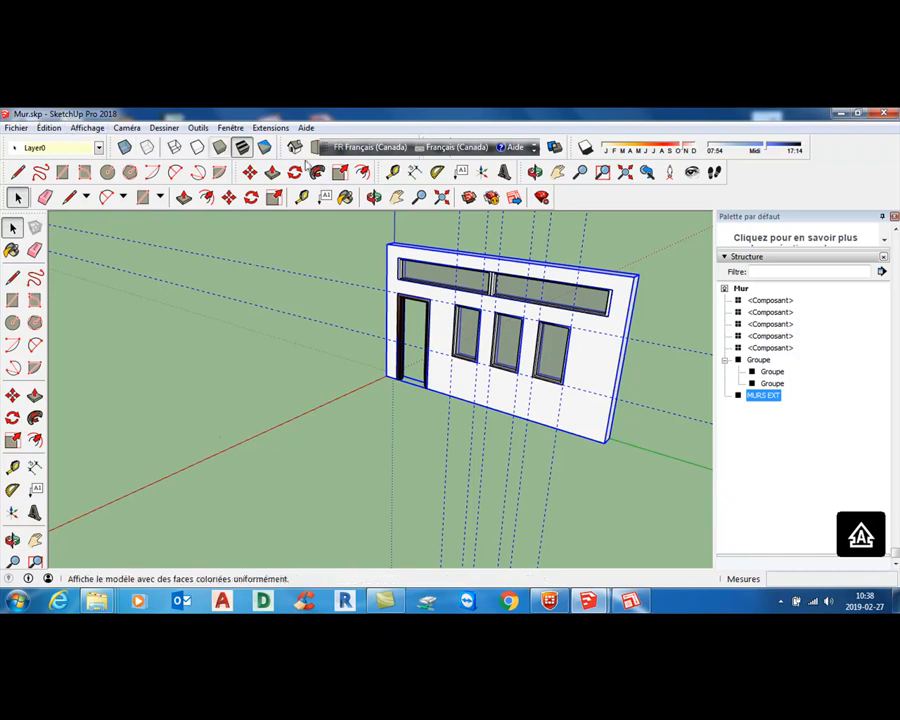
left_click(46, 129)
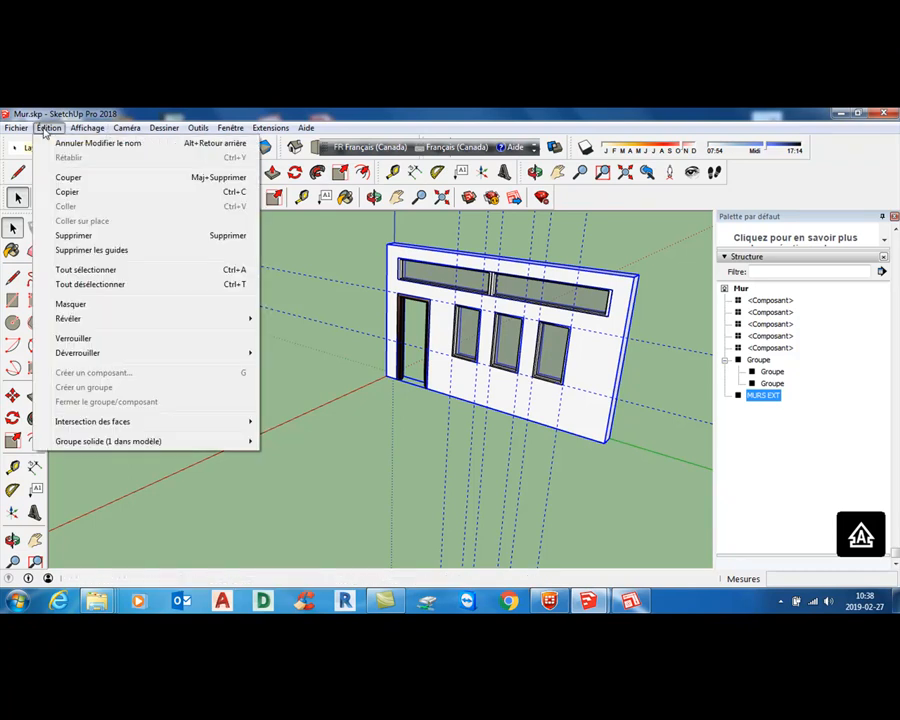
left_click(94, 251)
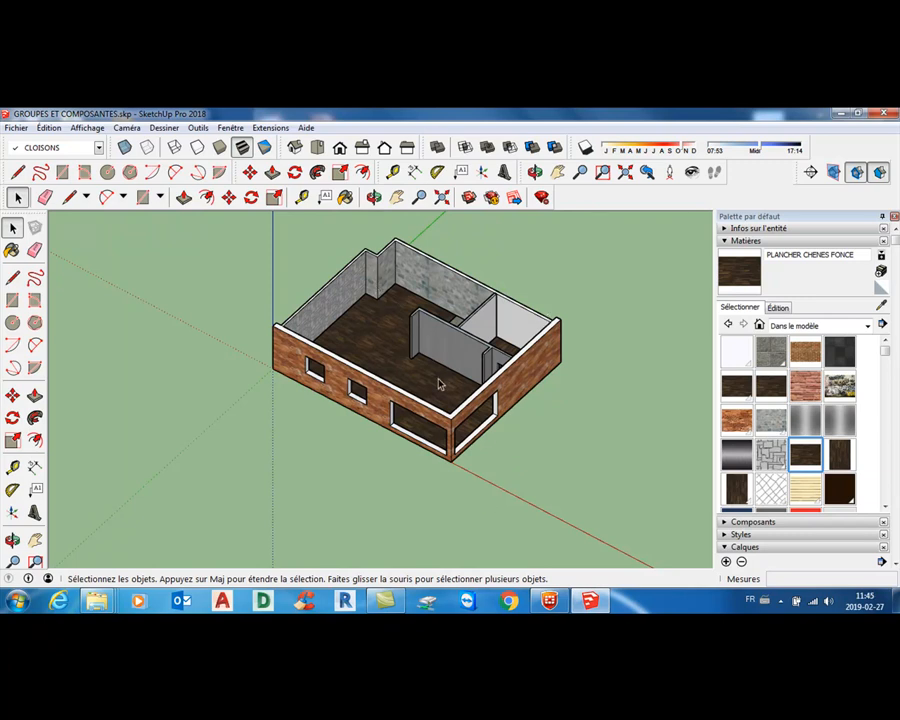
Step: In the GROUPES ET COMPOSANTES model, place a guide 24 inches inside the long brick wall with three windows, parallel to its inner edge
scroll(440, 383, "up", 4)
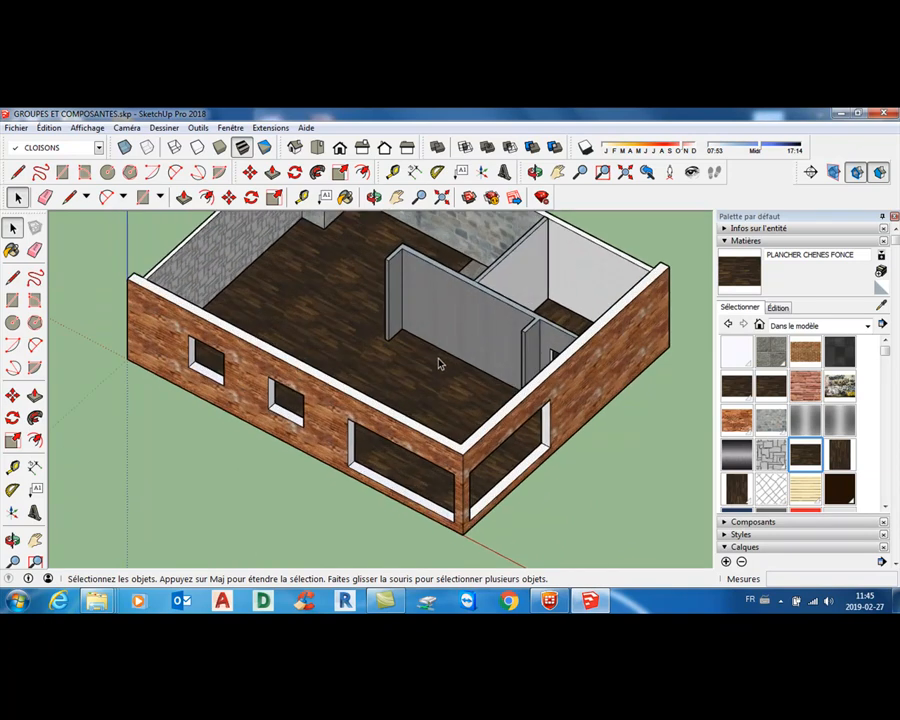
scroll(440, 363, "down", 3)
scroll(432, 375, "up", 3)
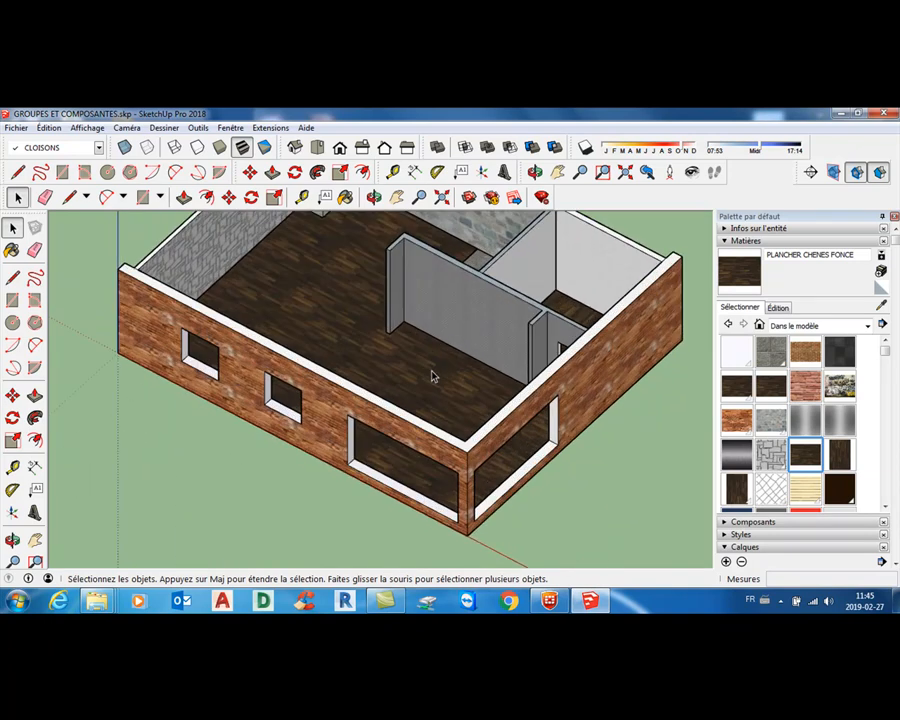
scroll(432, 375, "down", 2)
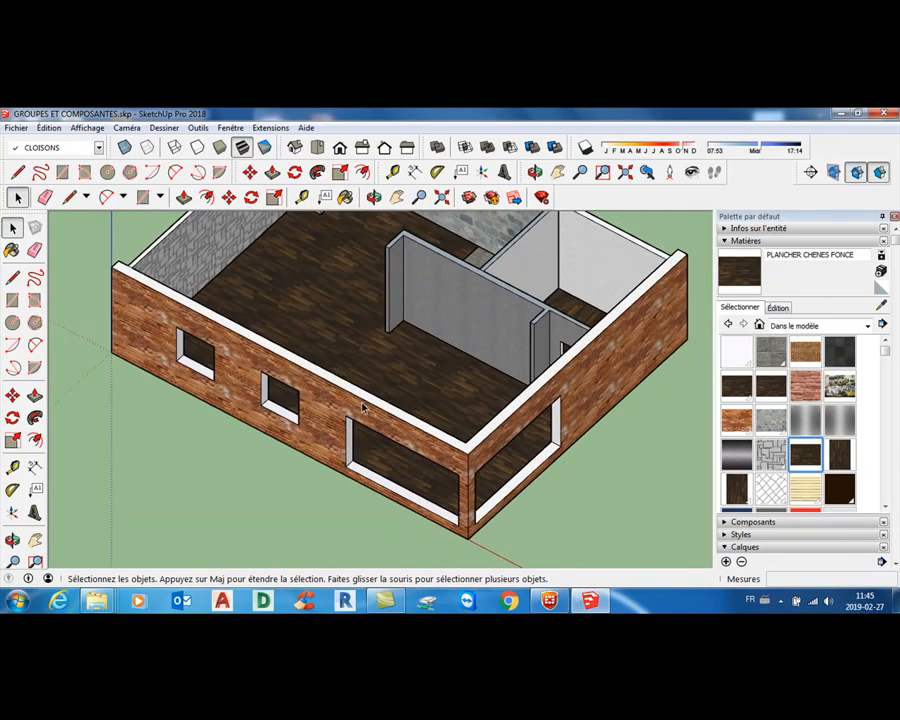
left_click(13, 466)
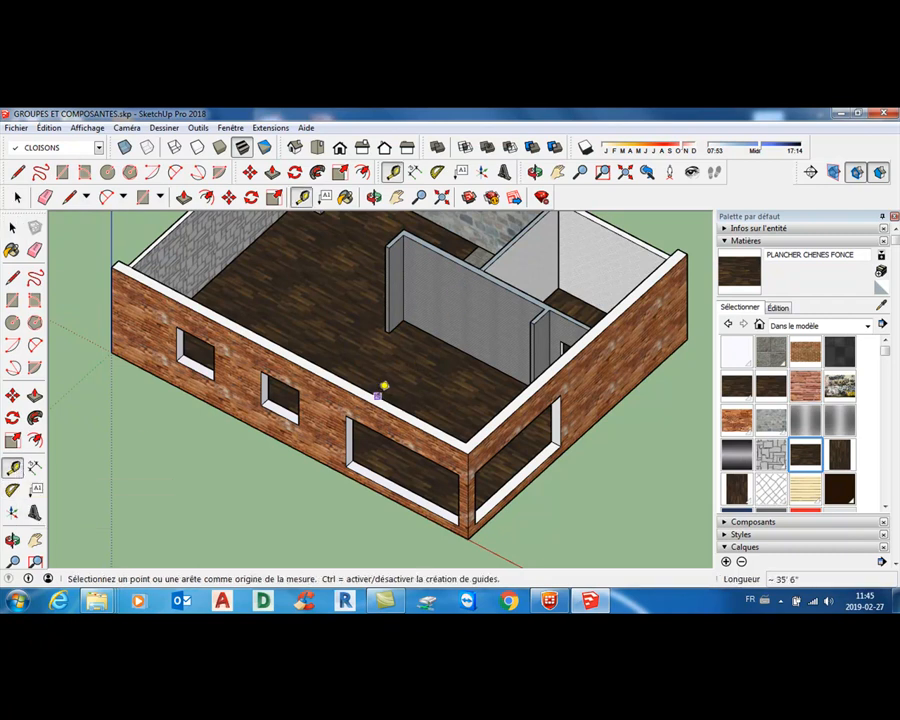
left_click(383, 386)
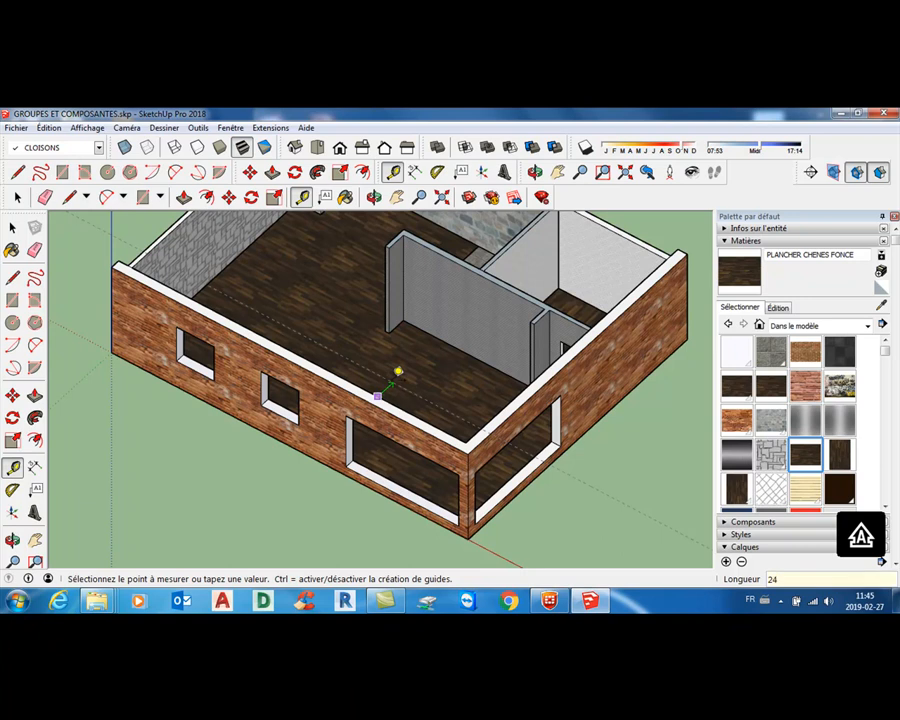
type("24")
key("Return")
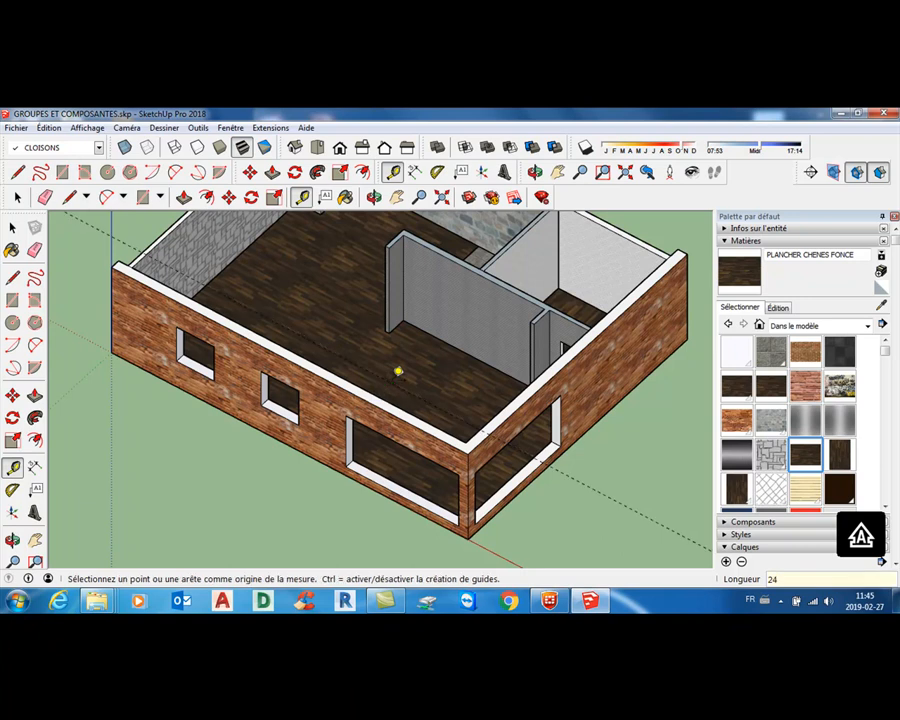
Step: Place a second guide 24 inches inside the adjoining brick wall with the single window, parallel to its inner edge
left_click(505, 404)
type("24")
key("Return")
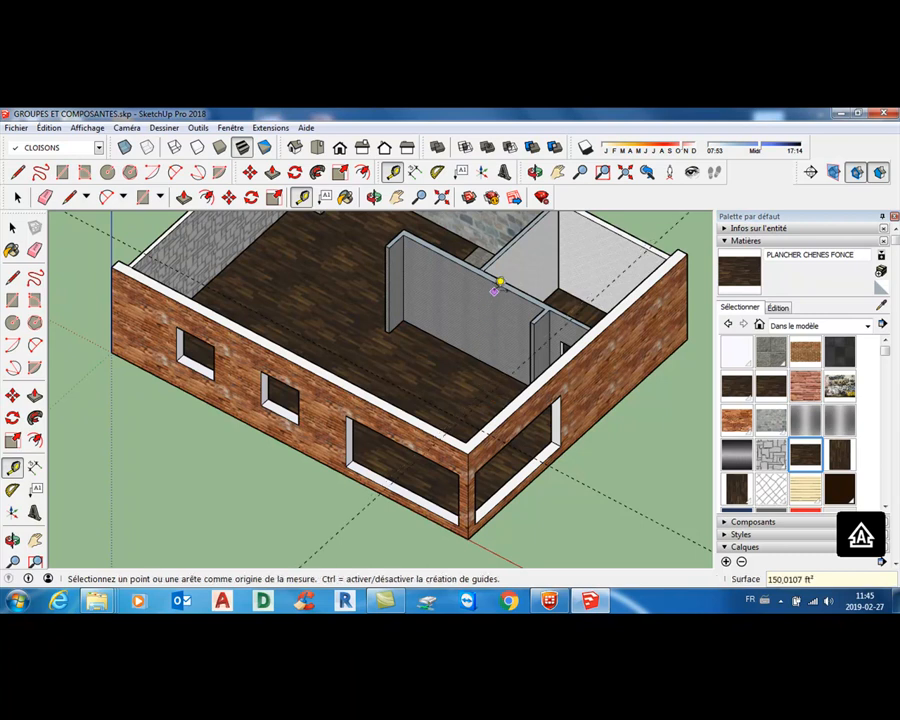
Step: Place a guide 24 inches out from the end of the short partition return nearest the single-window wall, parallel to its end edge
scroll(530, 321, "up", 6)
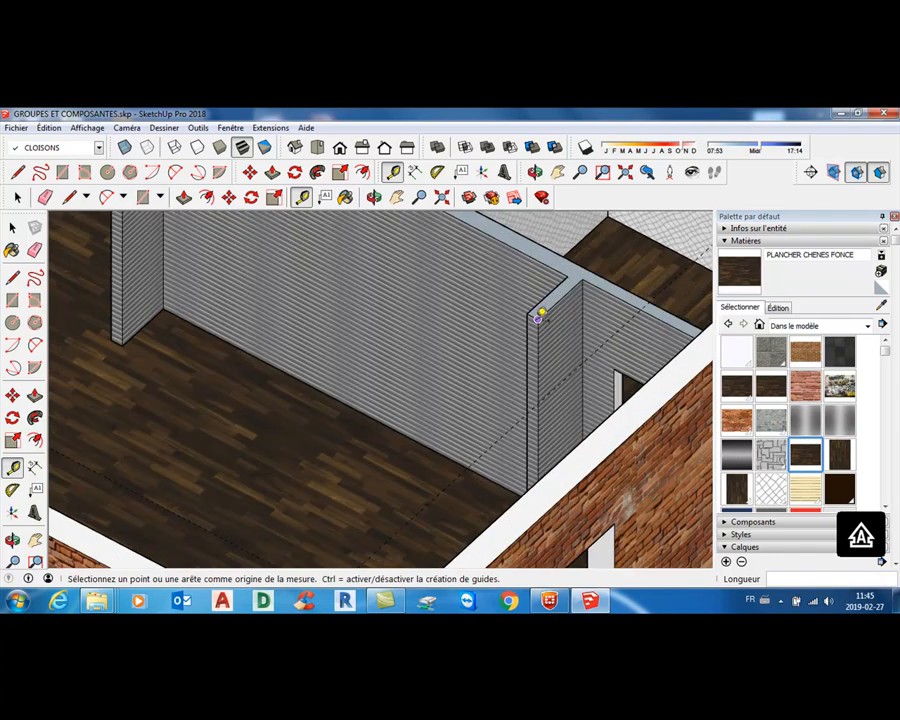
scroll(528, 312, "up", 3)
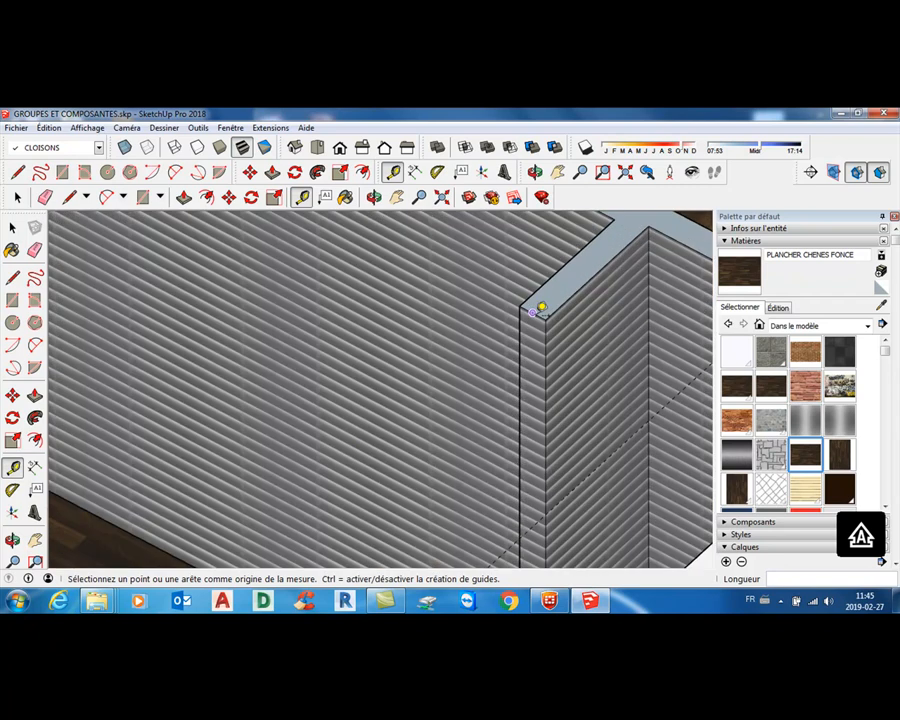
left_click(530, 312)
type("24")
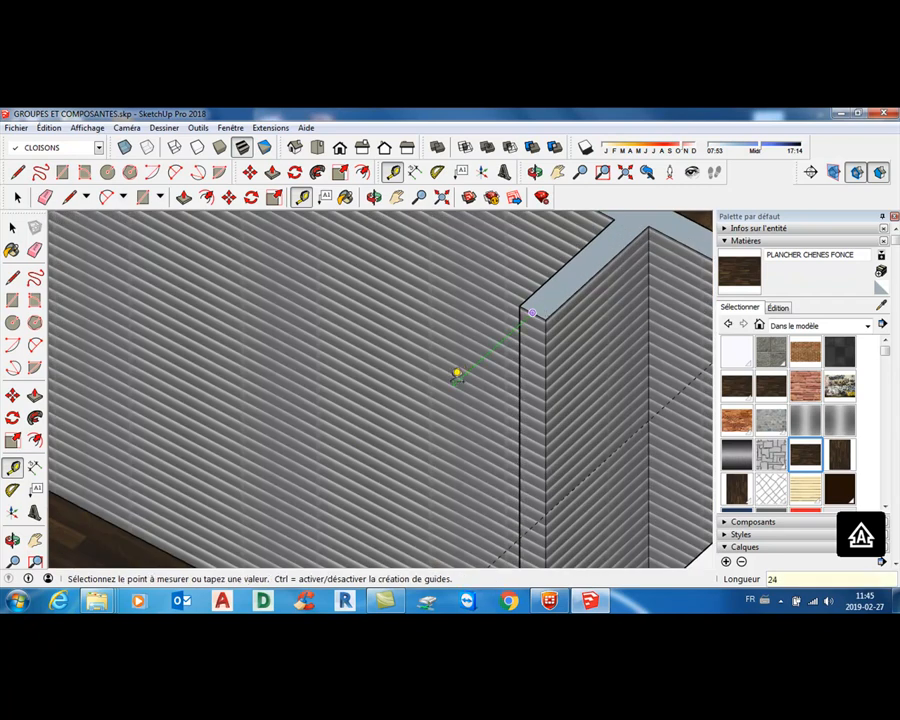
key("Return")
scroll(457, 375, "down", 6)
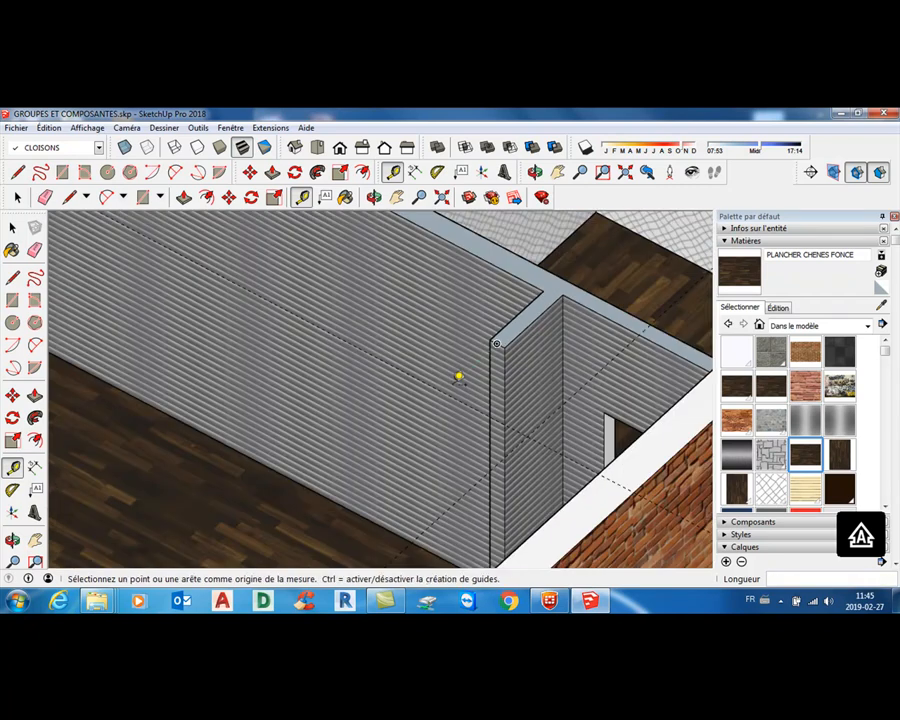
scroll(456, 393, "down", 4)
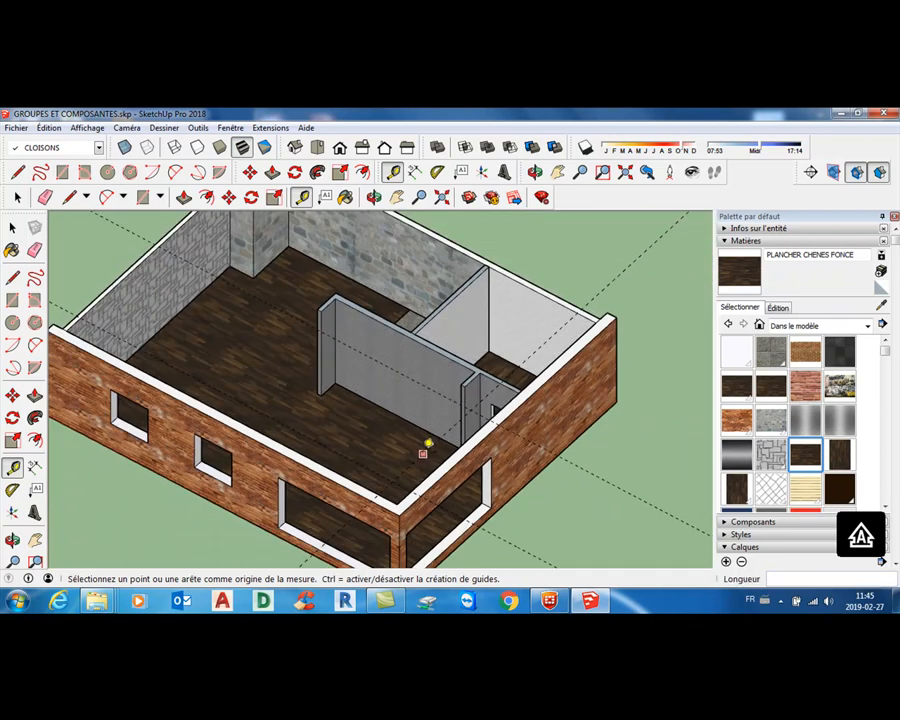
Step: Place two guides between the short partition returns, each 12 inches from the inner edge of its return and parallel to it
scroll(462, 378, "up", 4)
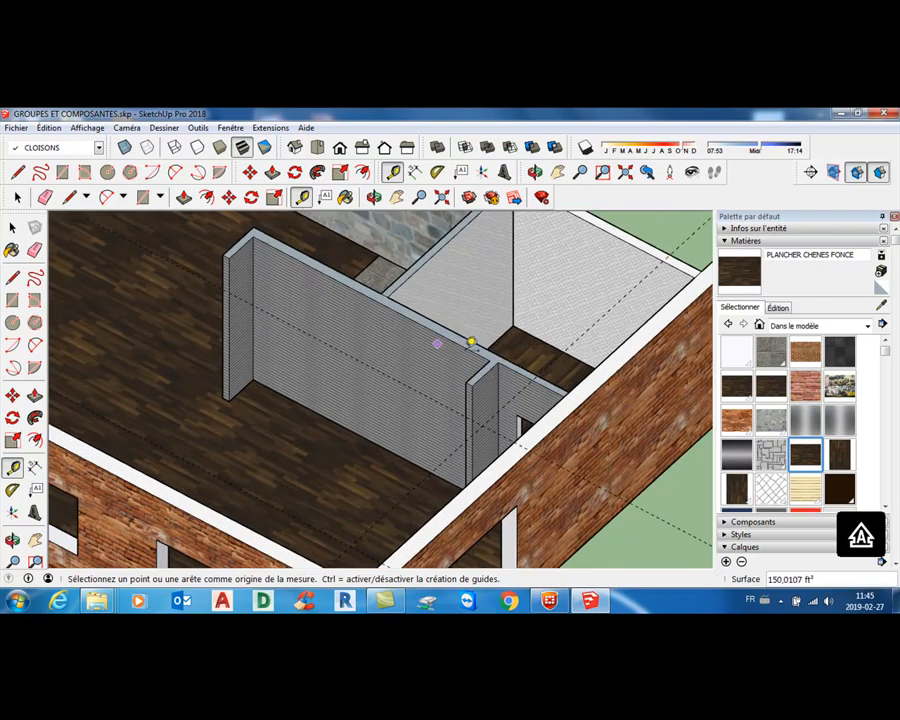
scroll(487, 363, "up", 2)
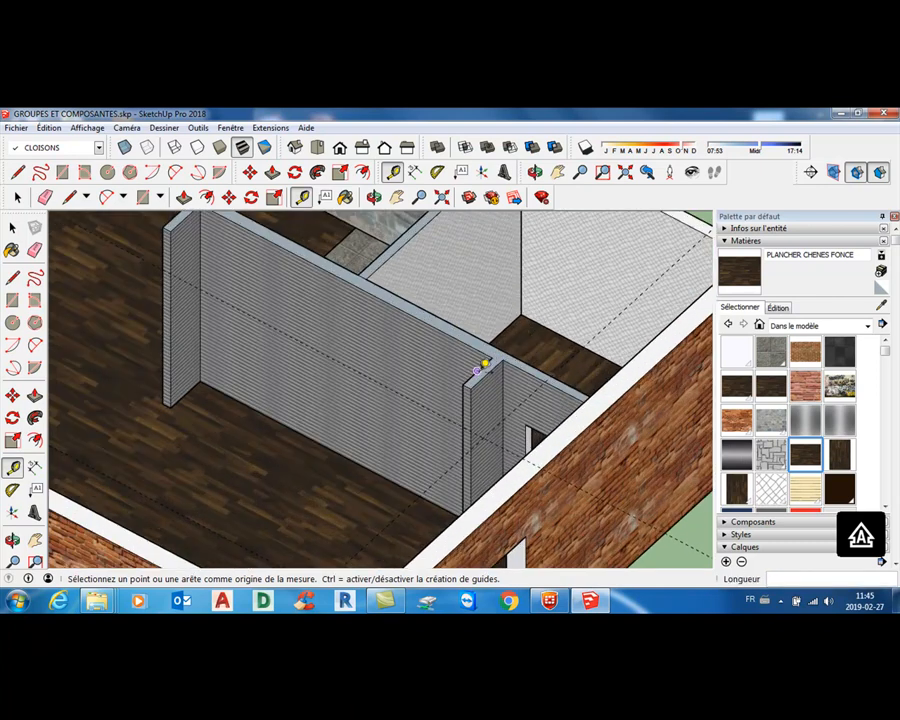
left_click(478, 369)
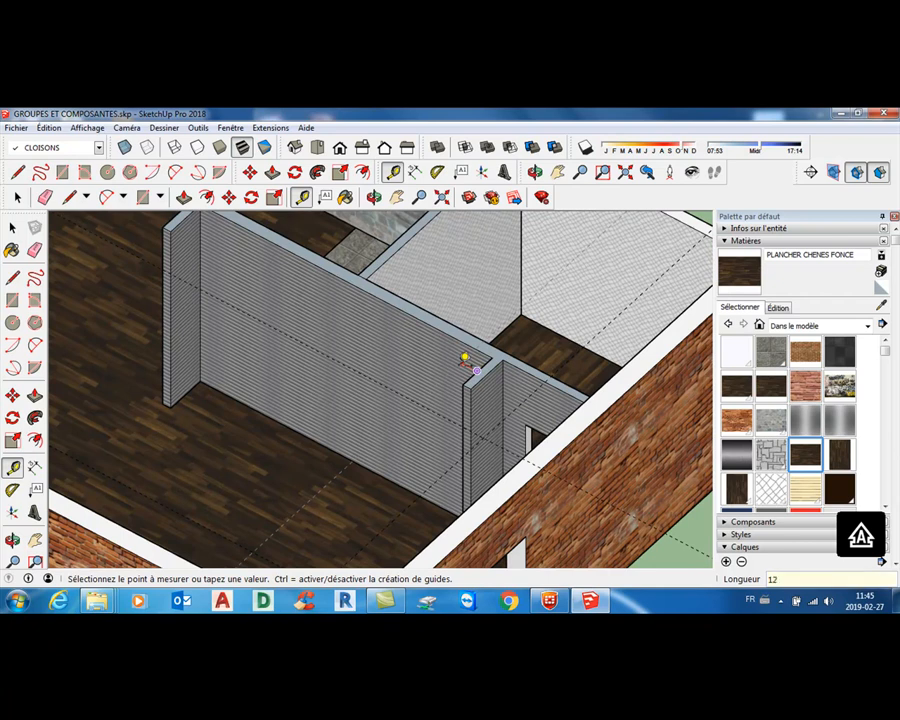
key("Return")
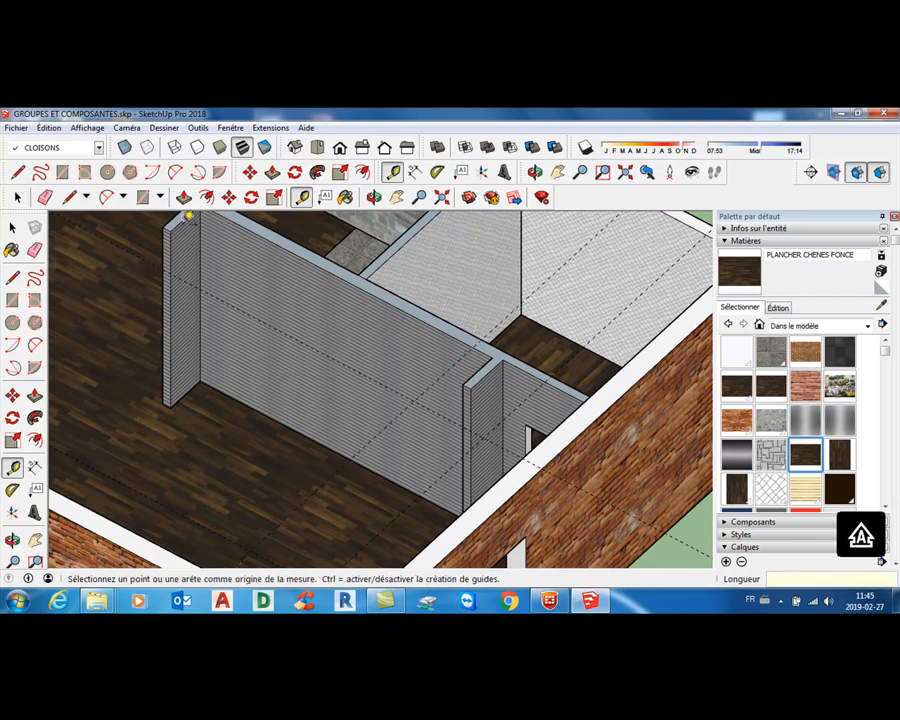
left_click(188, 216)
type("12")
key("Return")
scroll(269, 386, "down", 5)
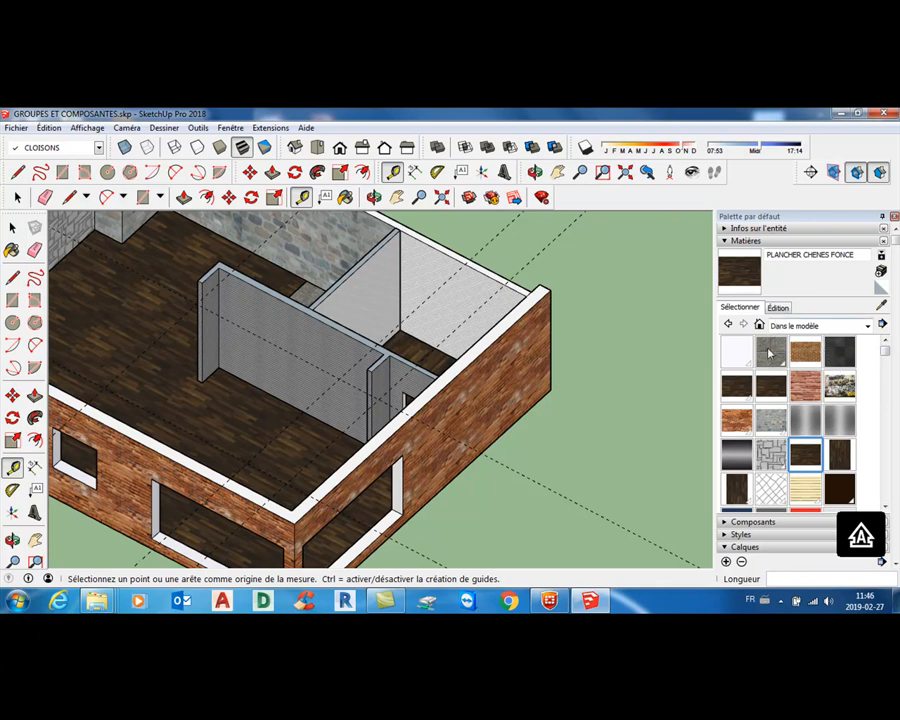
Step: Hide the PLANCHER layer and erase the surplus guide near the single-window wall
left_click_drag(897, 242, 897, 321)
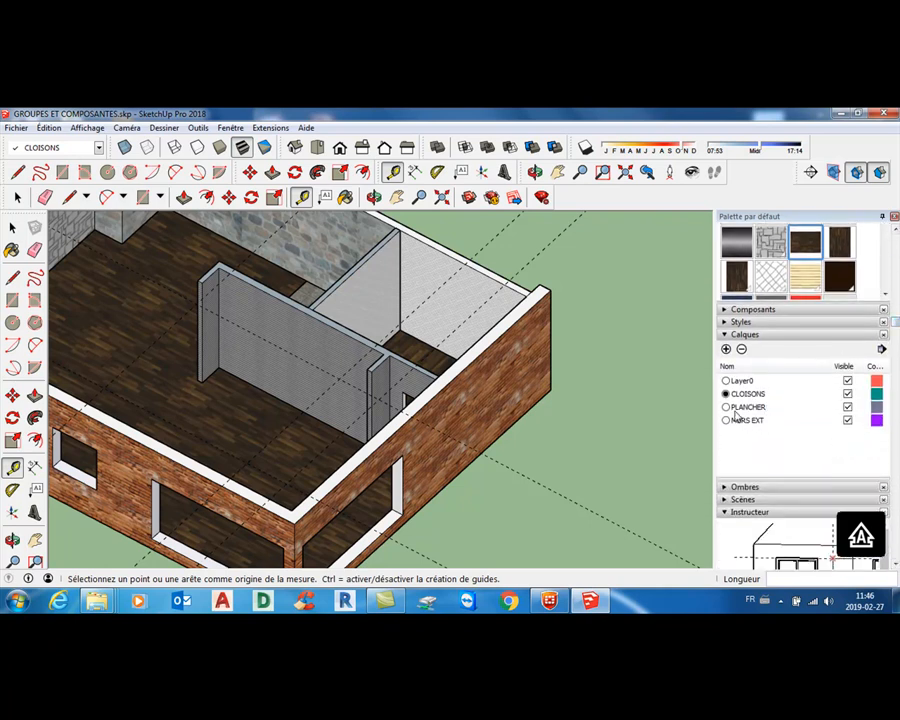
left_click(847, 407)
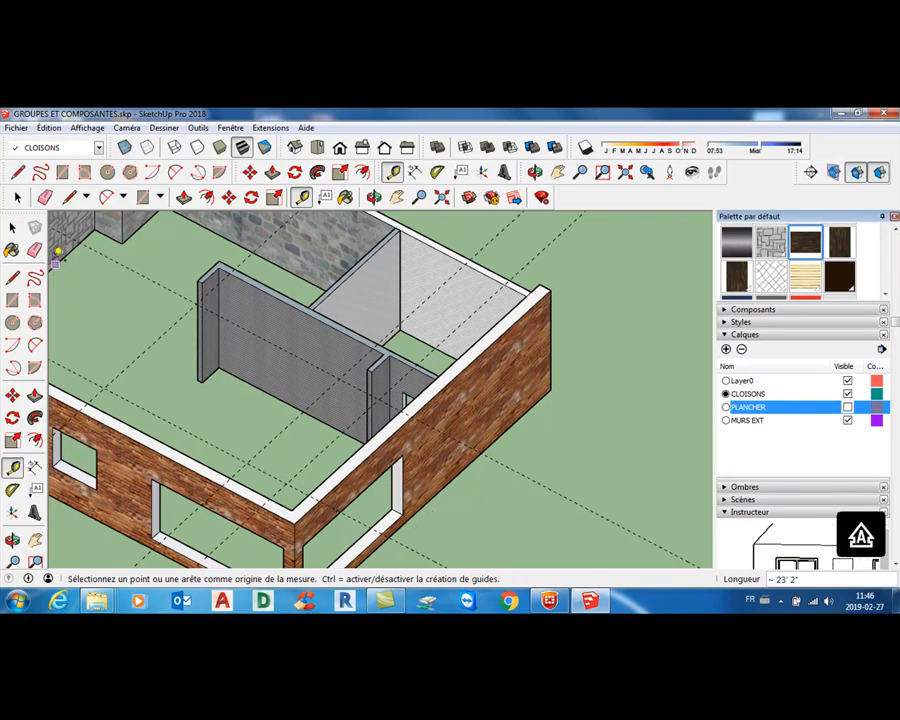
left_click(35, 250)
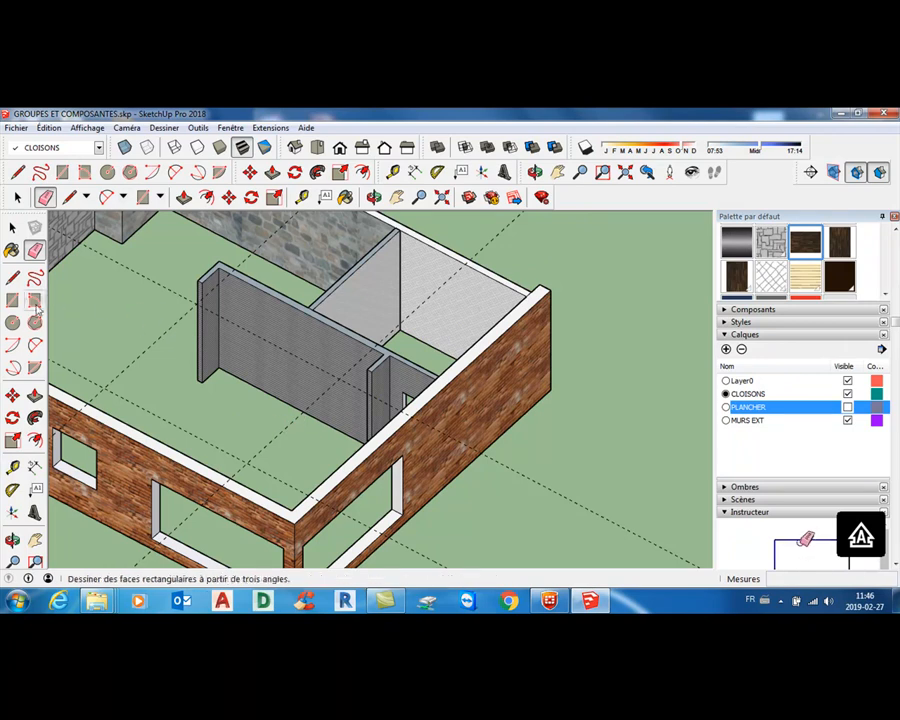
Step: Draw a rectangle about 13' by 11' 1" at the top of the walls, between opposite guide intersections in the large room
key("r")
left_click(103, 388)
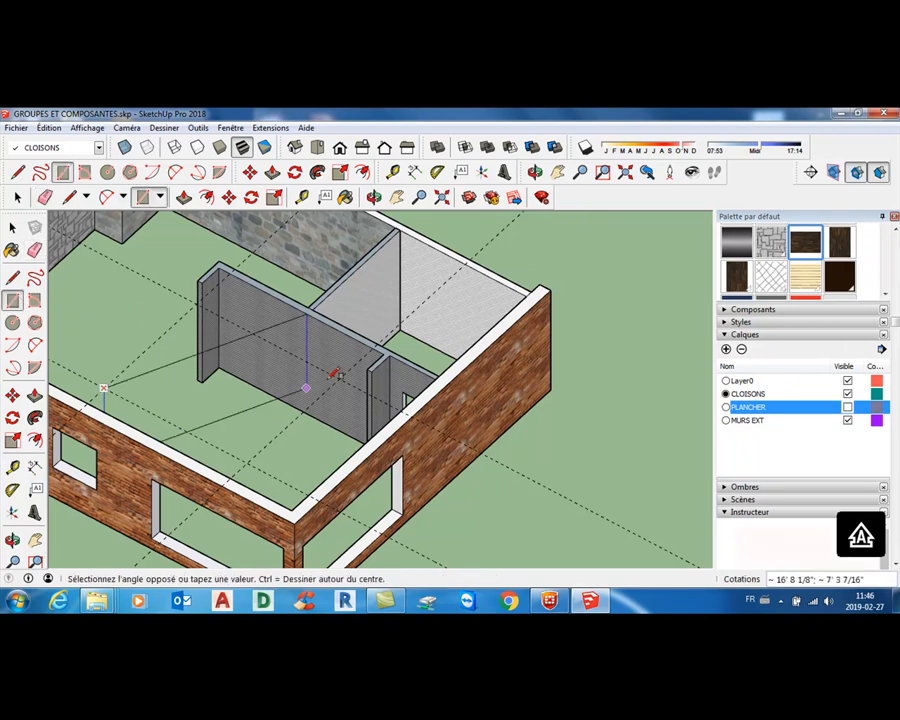
left_click(339, 376)
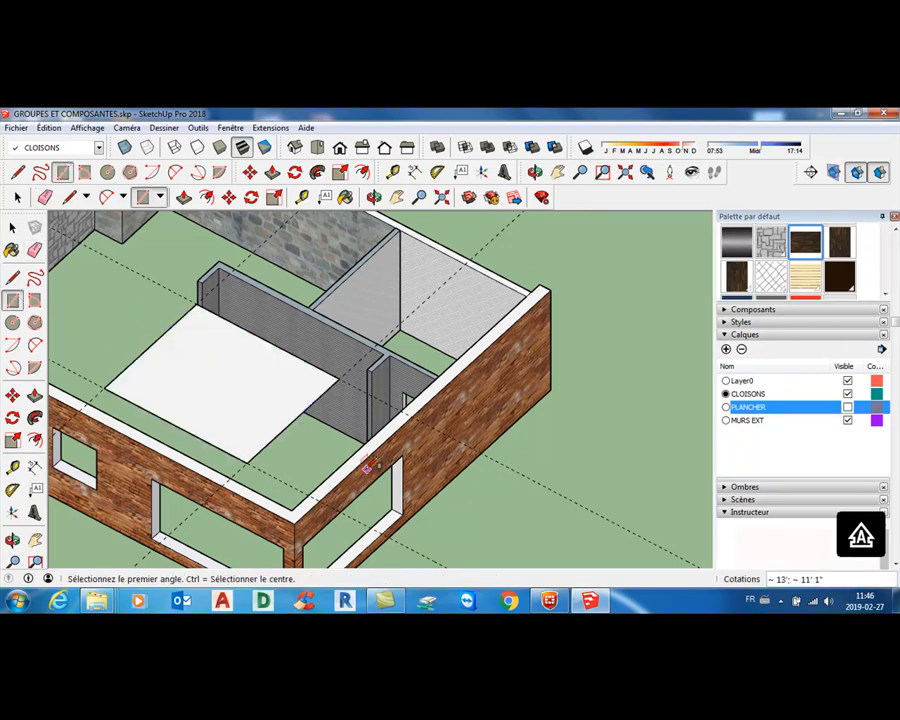
Step: Push/pull the rectangle's underside 1' downward to make a ceiling slab
middle_click_drag(240, 442, 558, 437)
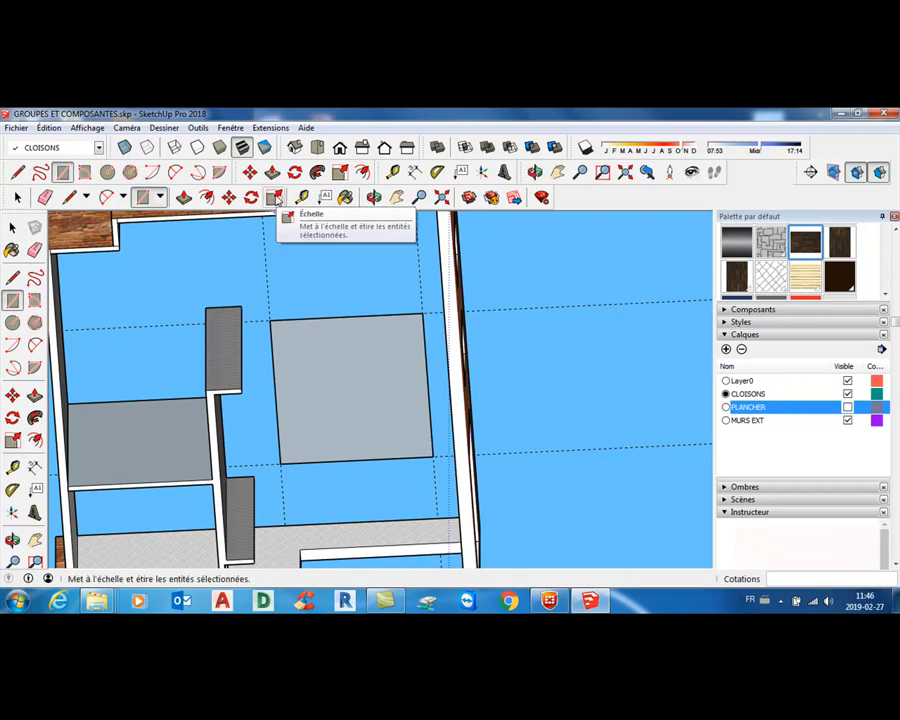
left_click(272, 172)
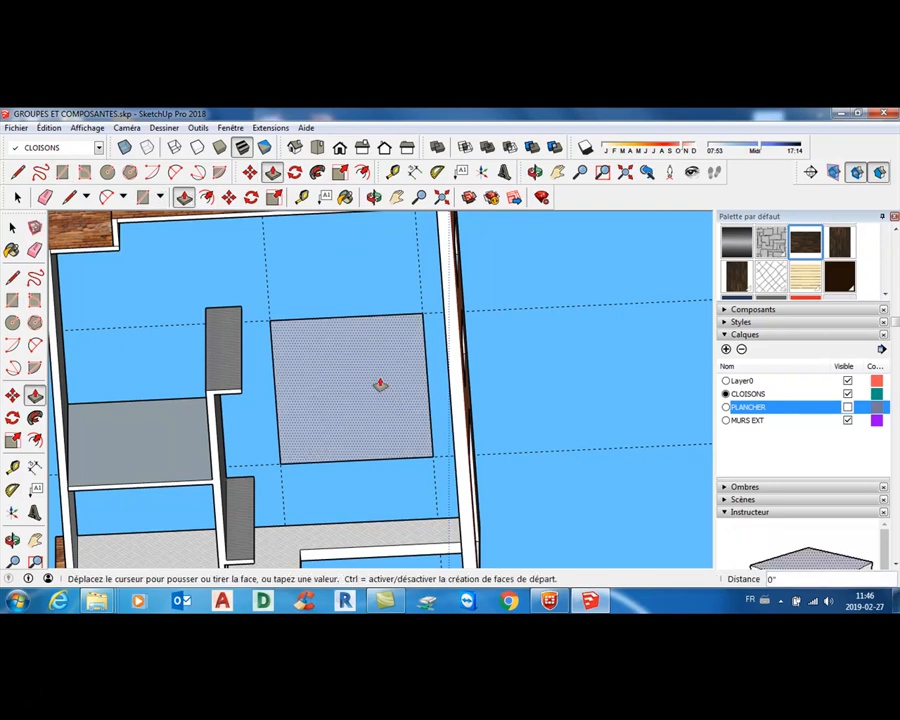
left_click(382, 382)
left_click(378, 406)
key("Return")
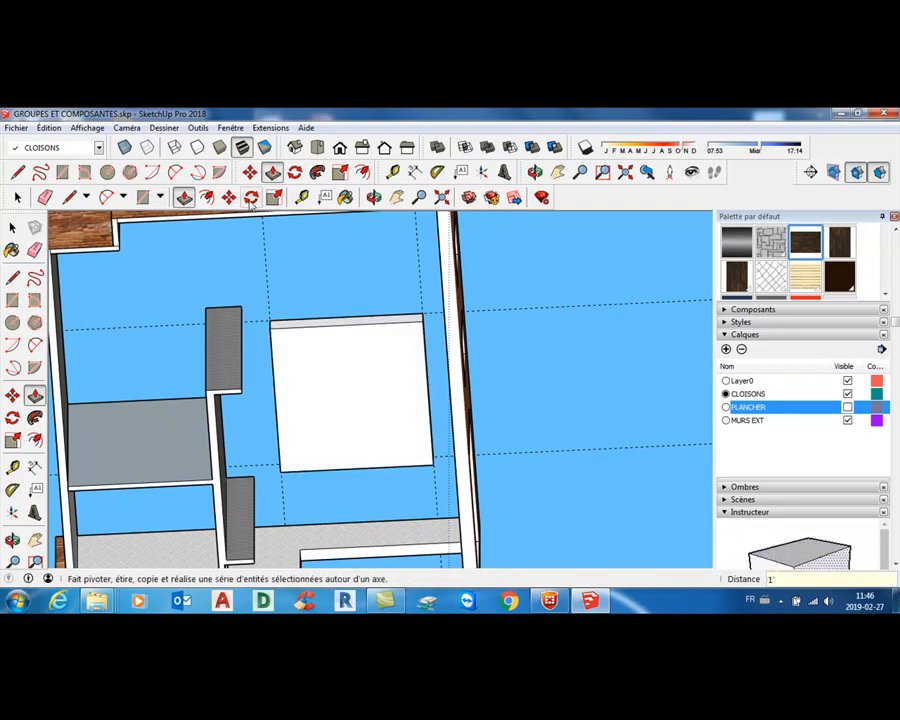
Step: Offset the slab's underside outline 12 inches inward and pull the inner face 12 inches downward
left_click(206, 197)
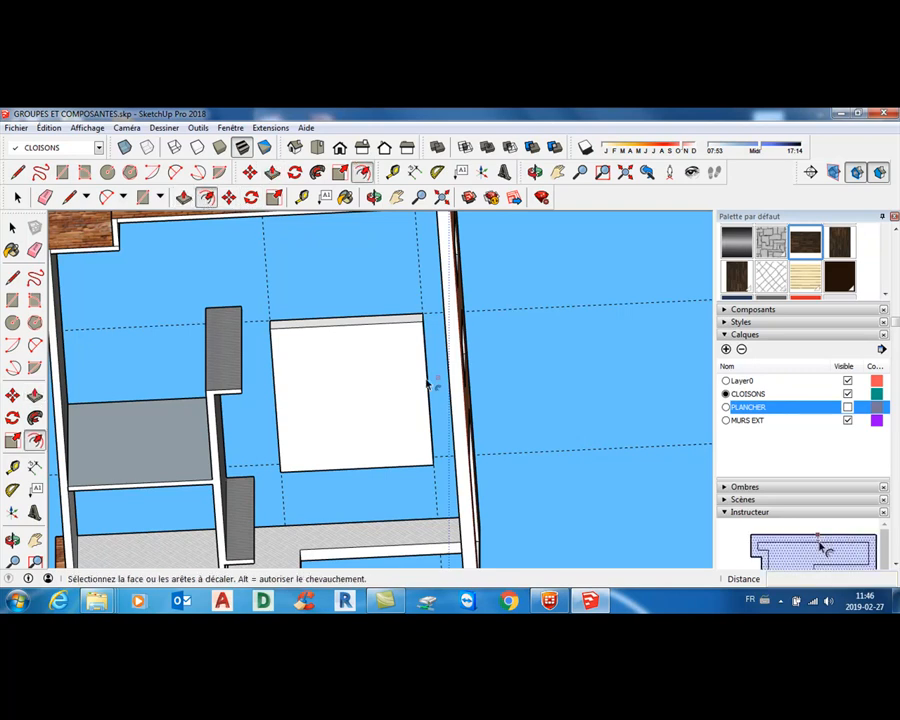
left_click(403, 326)
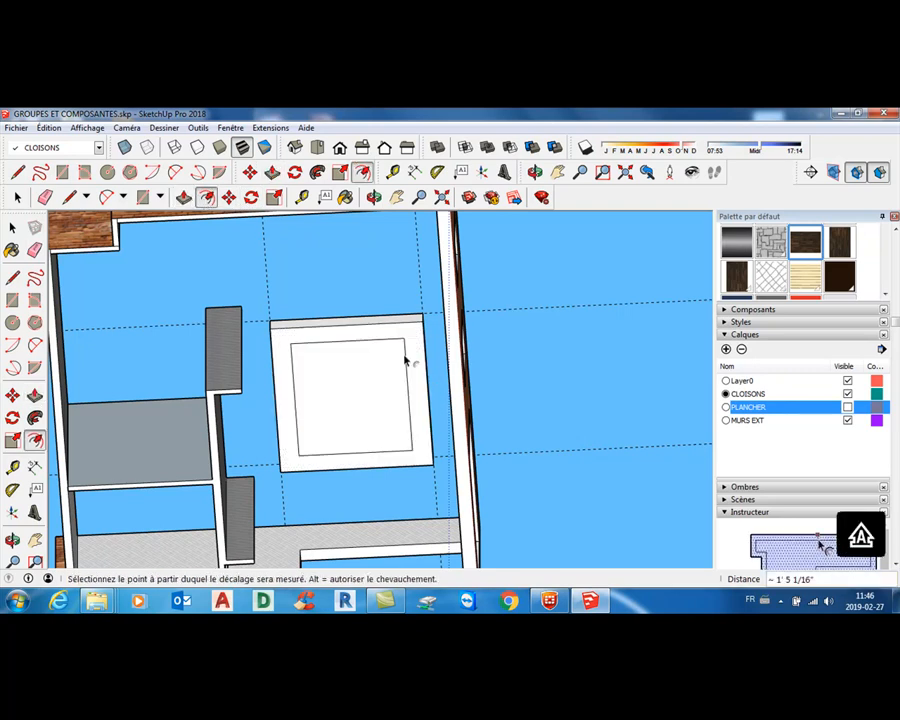
type("12")
key("Return")
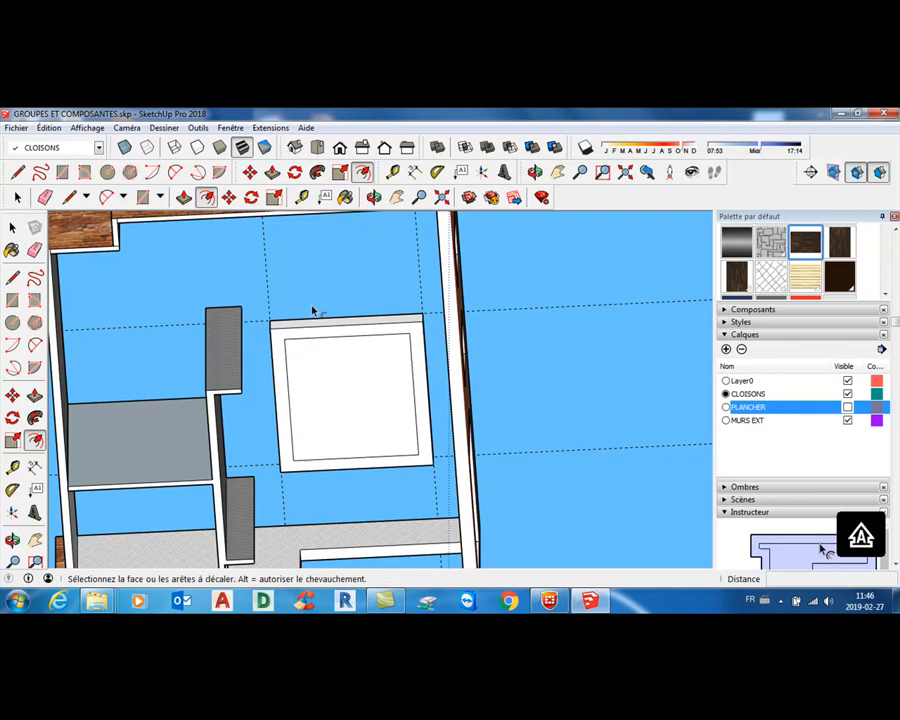
left_click(272, 172)
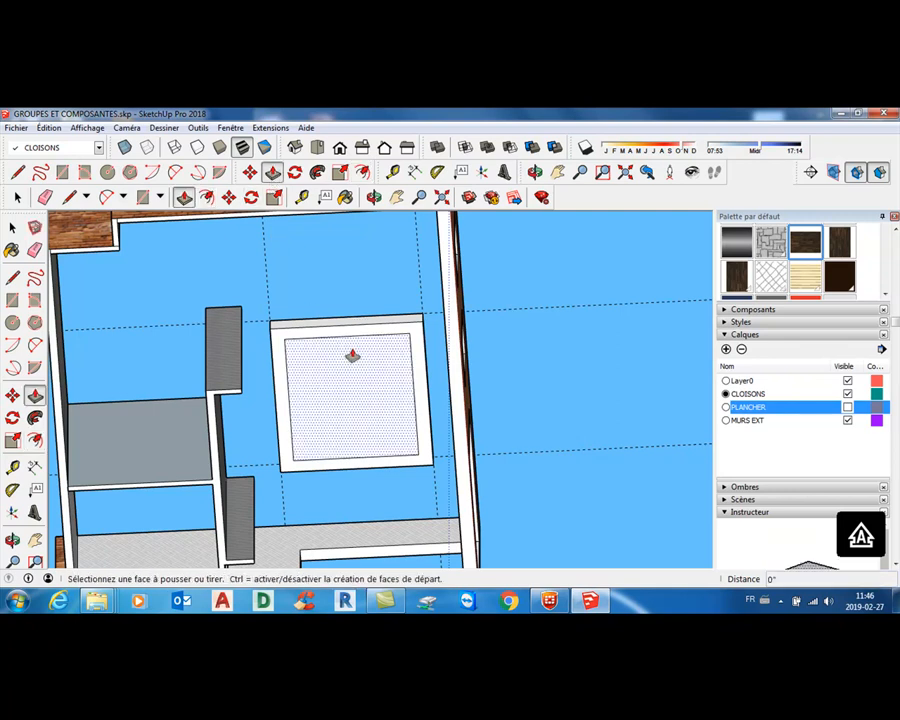
left_click(356, 370)
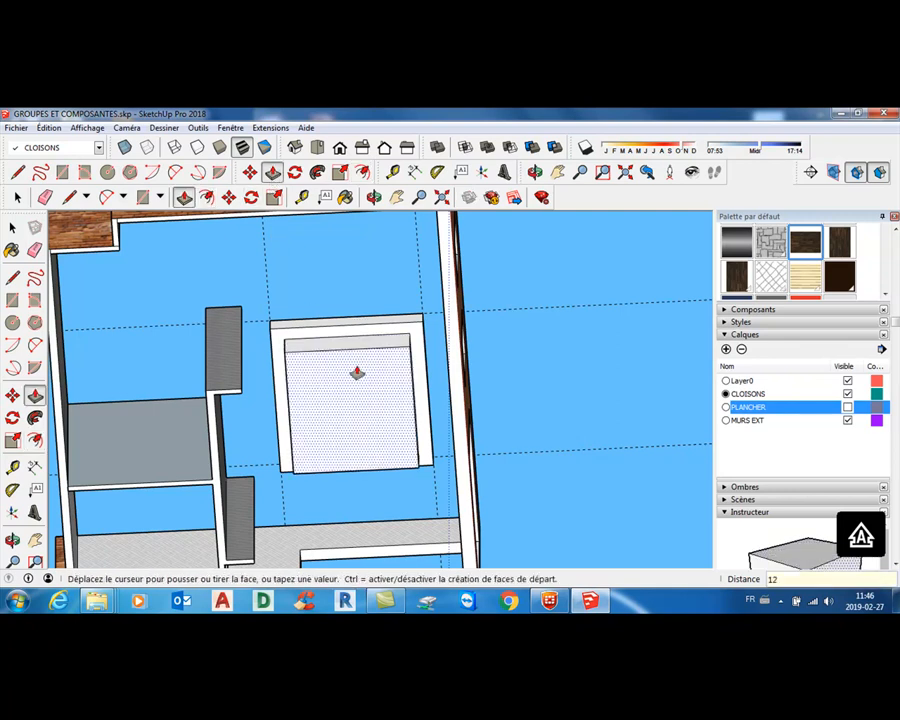
key("Return")
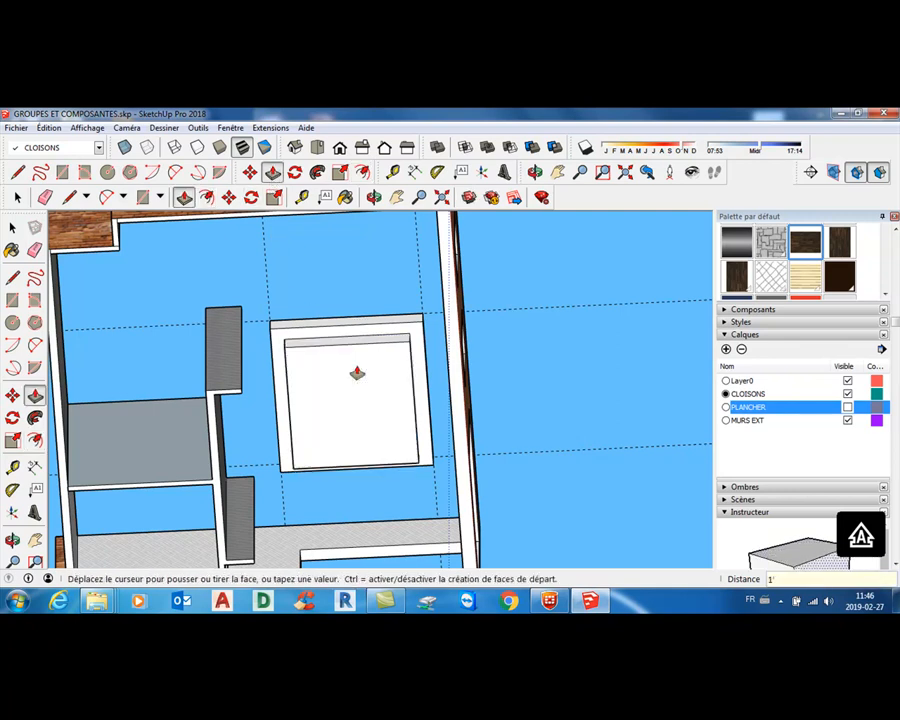
Step: Offset the lower step's underside outline 12 inches inward and push the inner face 2' up to cut an opening through both levels
left_click(207, 197)
left_click(411, 374)
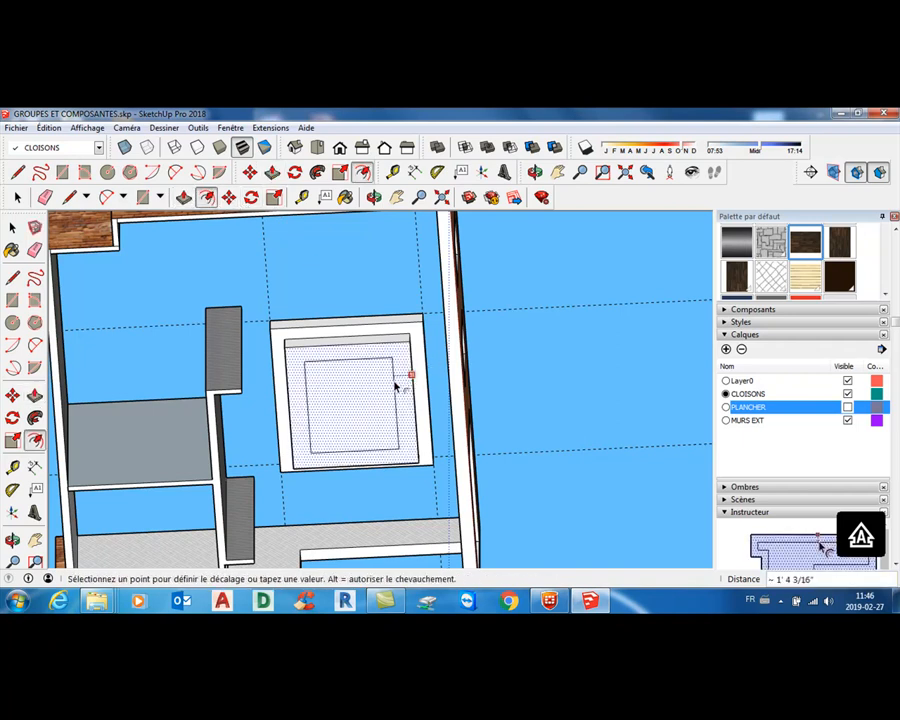
type("12")
key("Return")
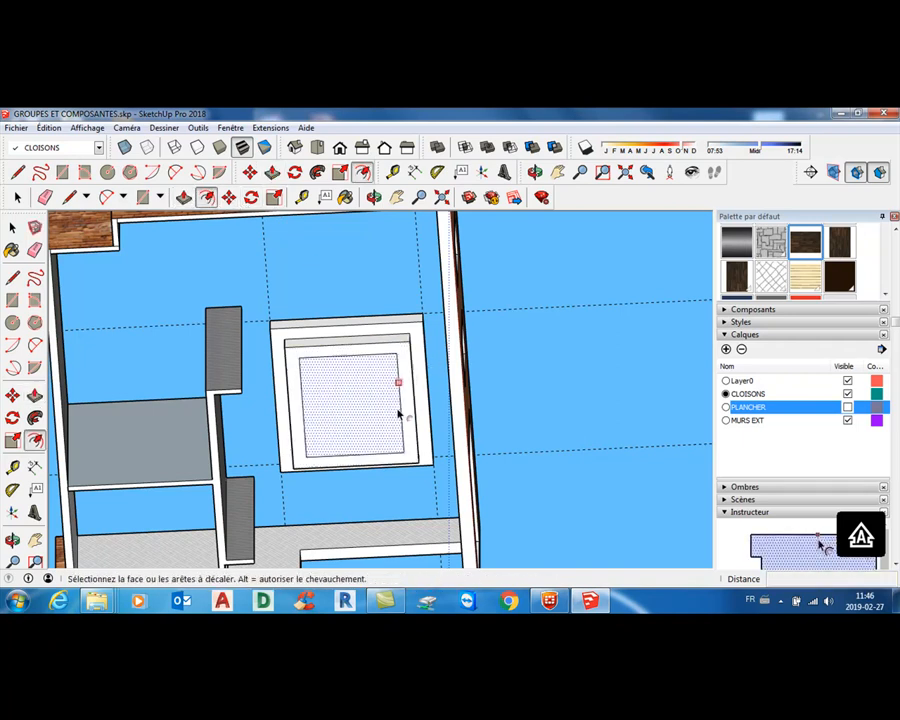
left_click(187, 197)
left_click(346, 372)
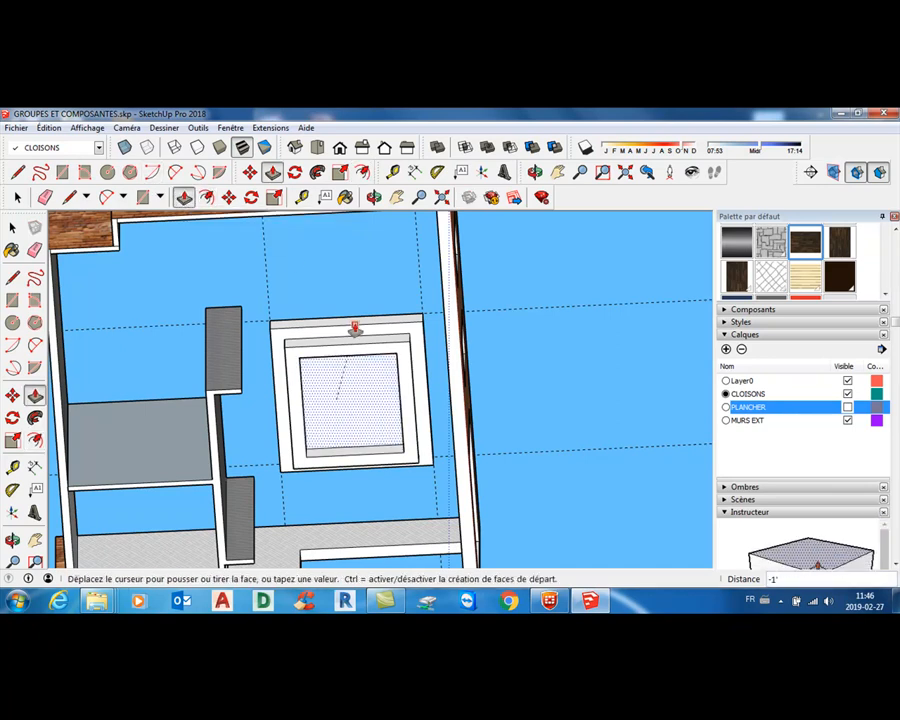
left_click(358, 326)
Step: Select all of the stepped ceiling frame's connected geometry and make it a group
middle_click_drag(400, 448, 293, 530)
scroll(237, 567, "up", 3)
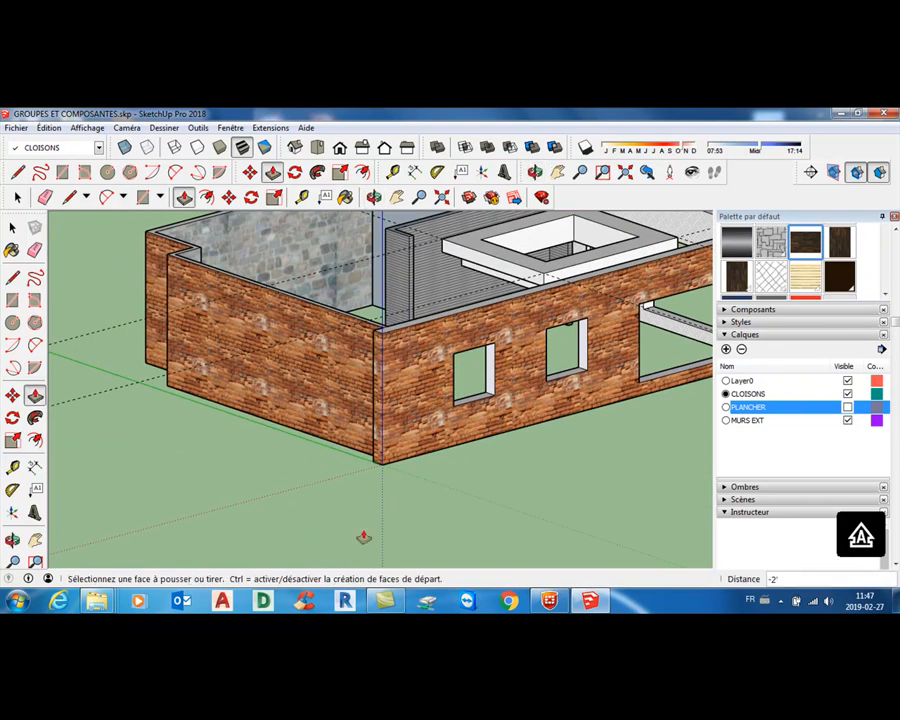
middle_click_drag(698, 389, 567, 459)
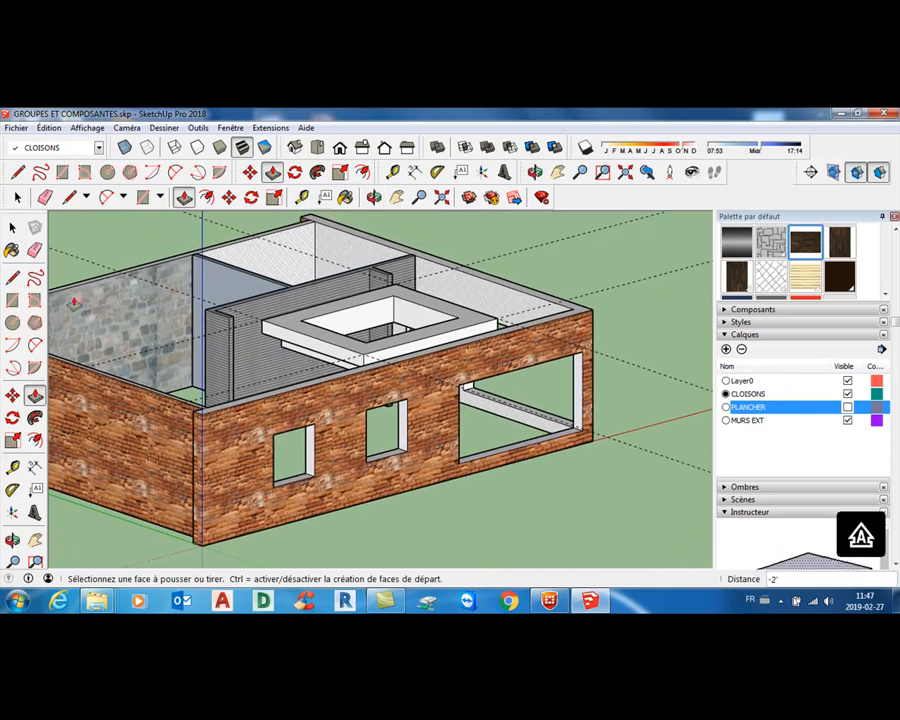
middle_click_drag(617, 402, 341, 422)
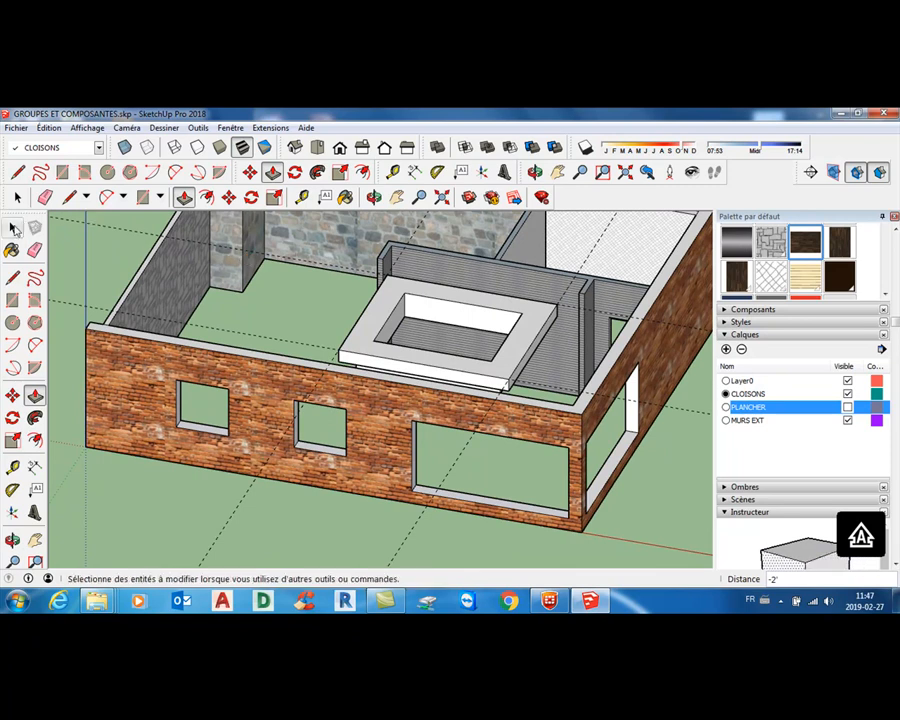
left_click(14, 229)
triple_click(528, 356)
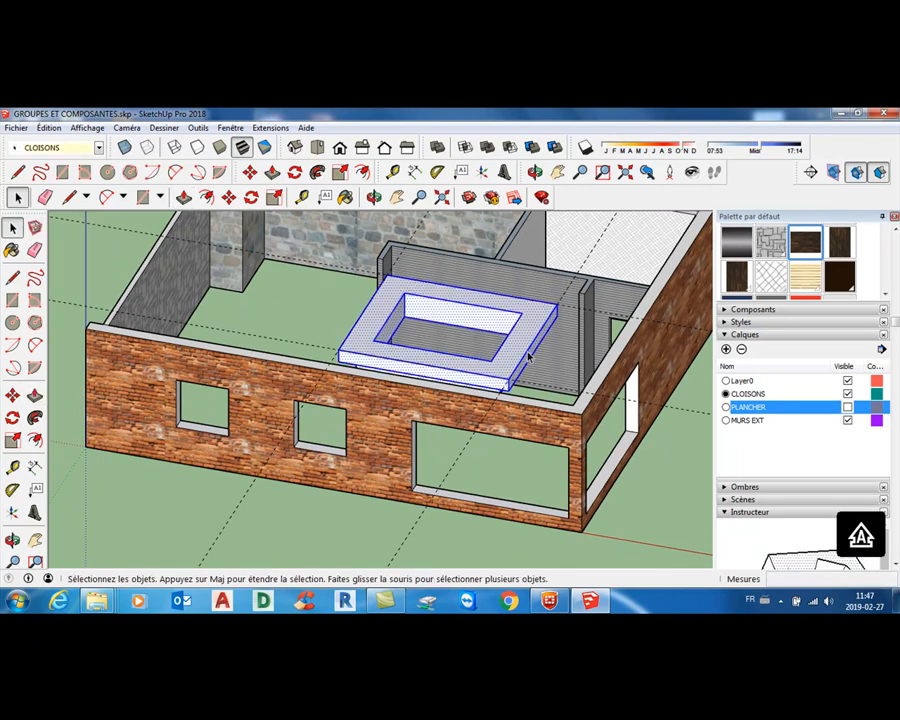
right_click(530, 356)
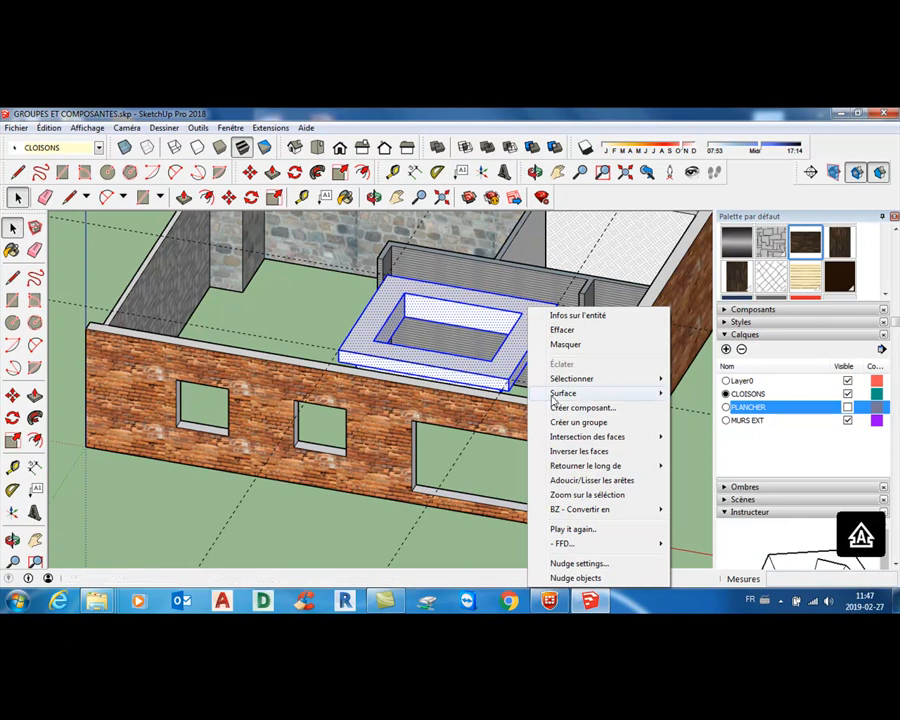
left_click(578, 423)
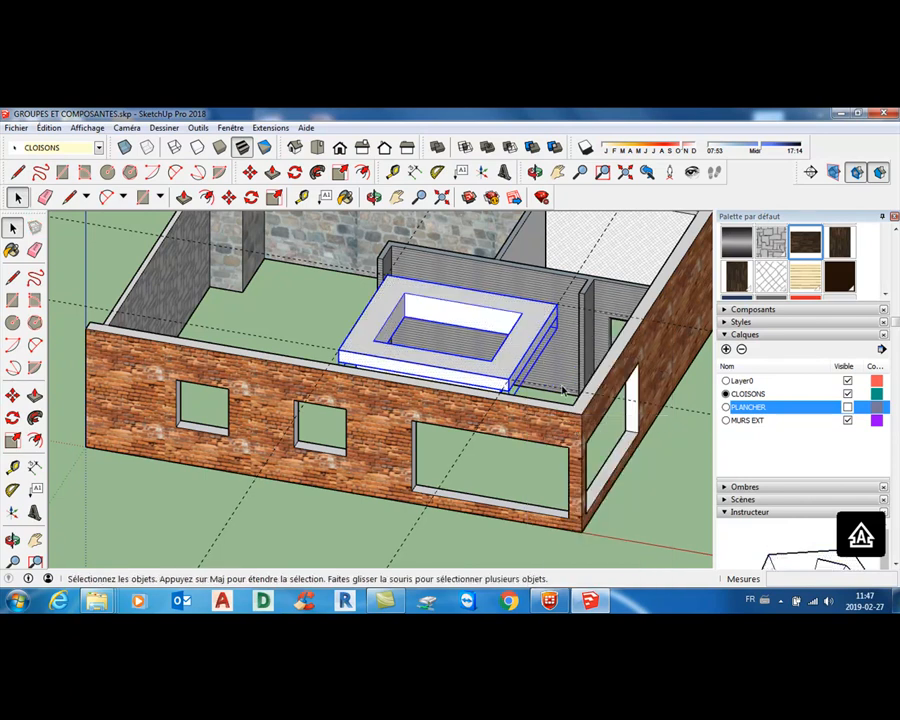
Step: Try to move the grouped ceiling frame by its upper corner, and undo the change
middle_click_drag(484, 364, 243, 454)
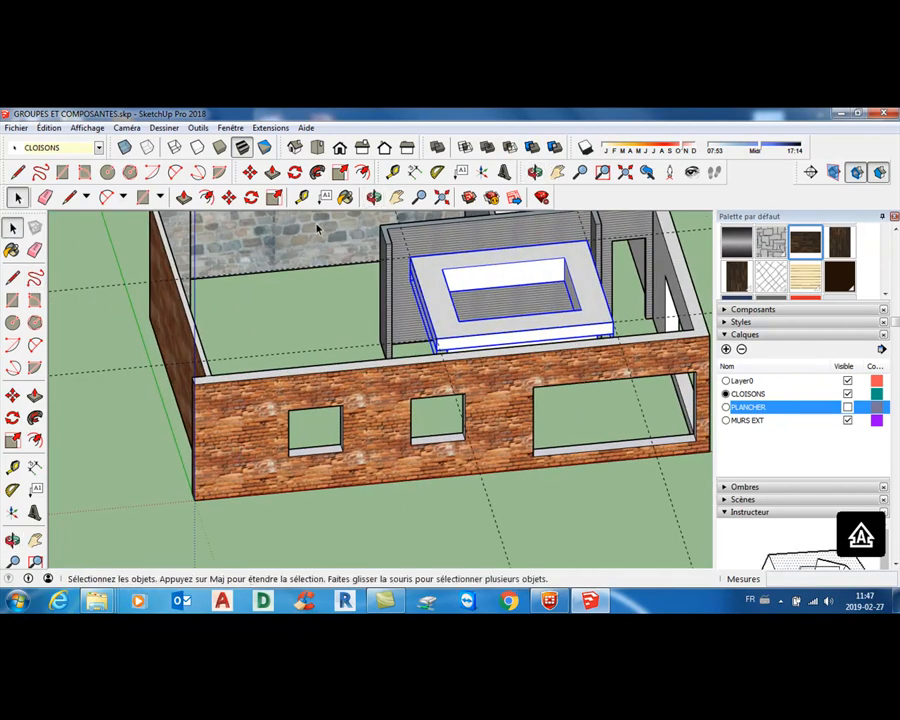
left_click(229, 196)
left_click(410, 258)
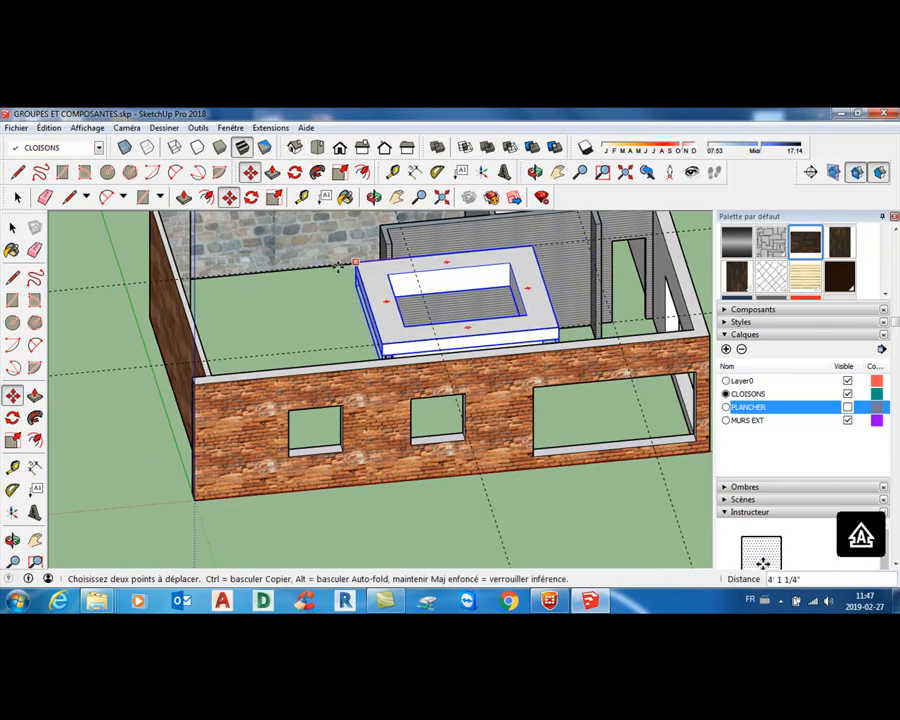
left_click(410, 252)
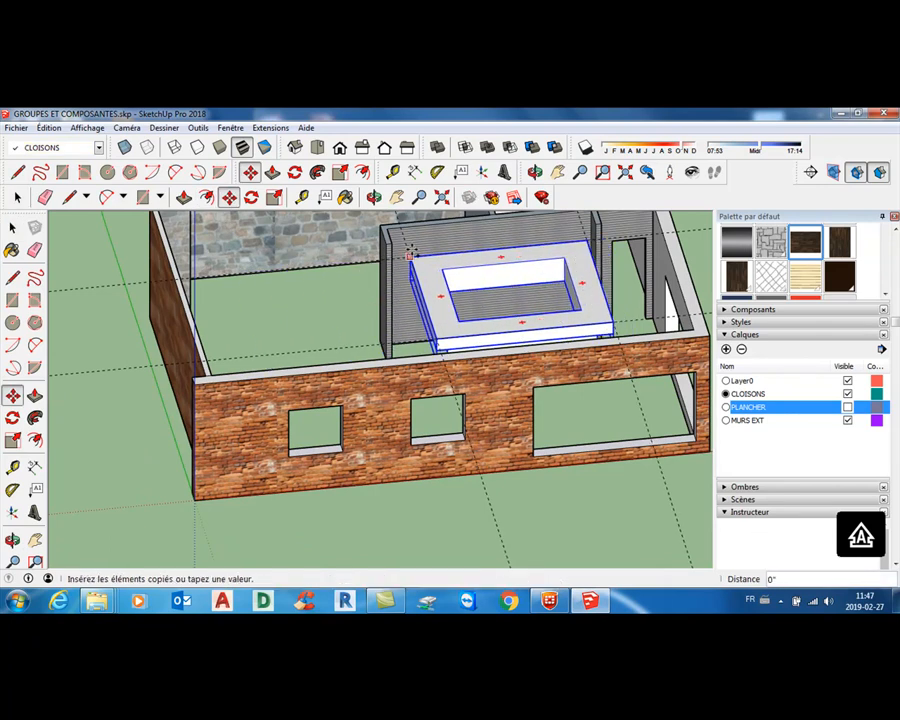
key("Escape")
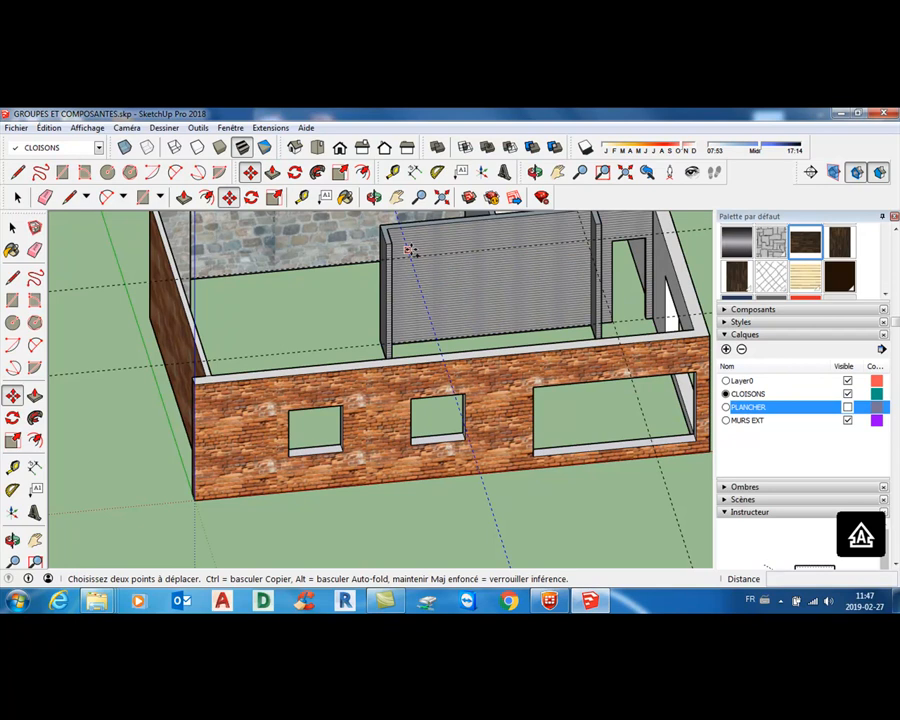
key("ctrl+z")
middle_click_drag(620, 411, 478, 428)
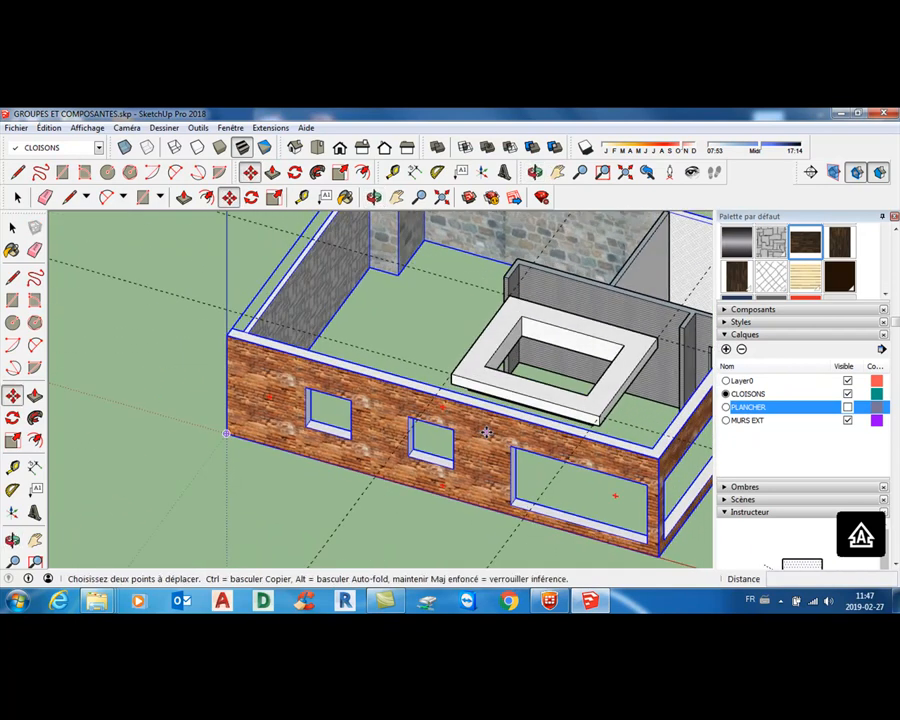